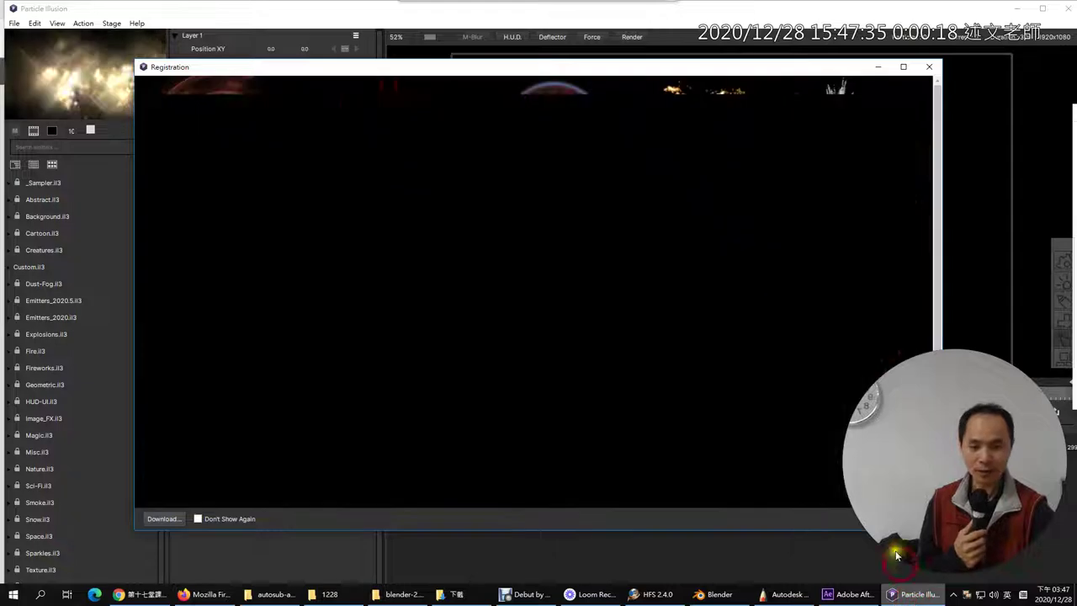
# Set the free emitters registration notice not to show again and dismiss it
pyautogui.moveTo(780, 65); pyautogui.dragTo(801, 58)
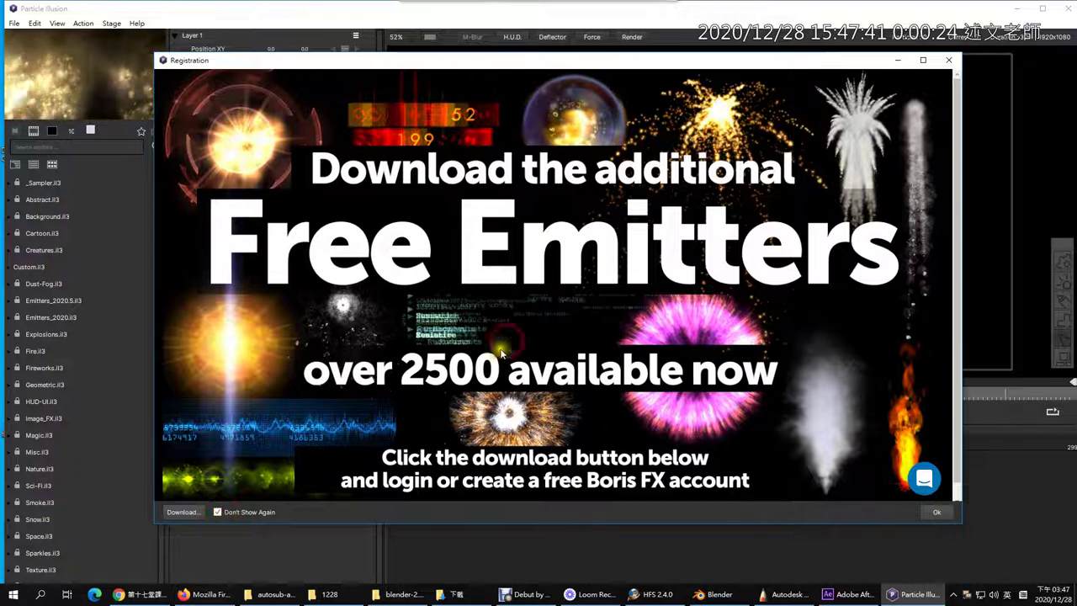
pyautogui.click(930, 515)
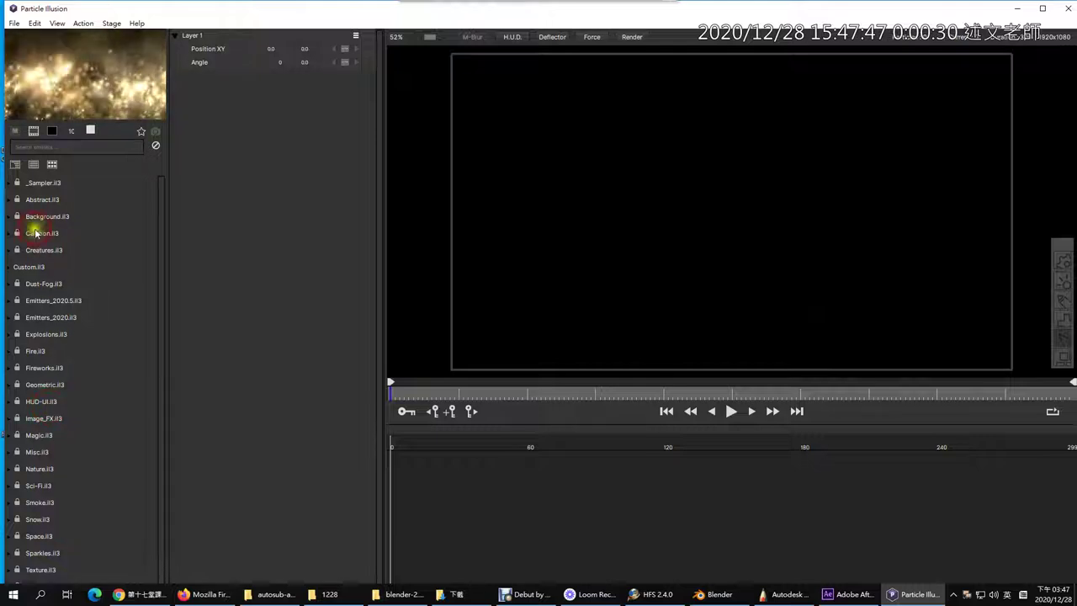
# Expand the Abstract.il3 library and preview several of its emitters, from super whirls 01 (mb) down to Metal Bars 01a
pyautogui.click(41, 202)
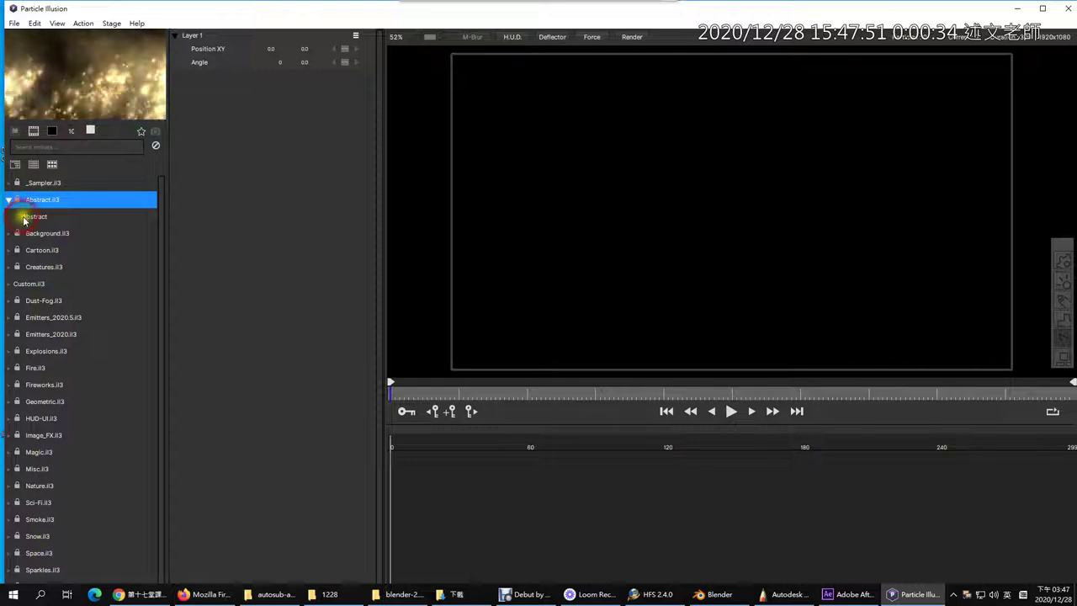
pyautogui.click(9, 201)
pyautogui.click(44, 235)
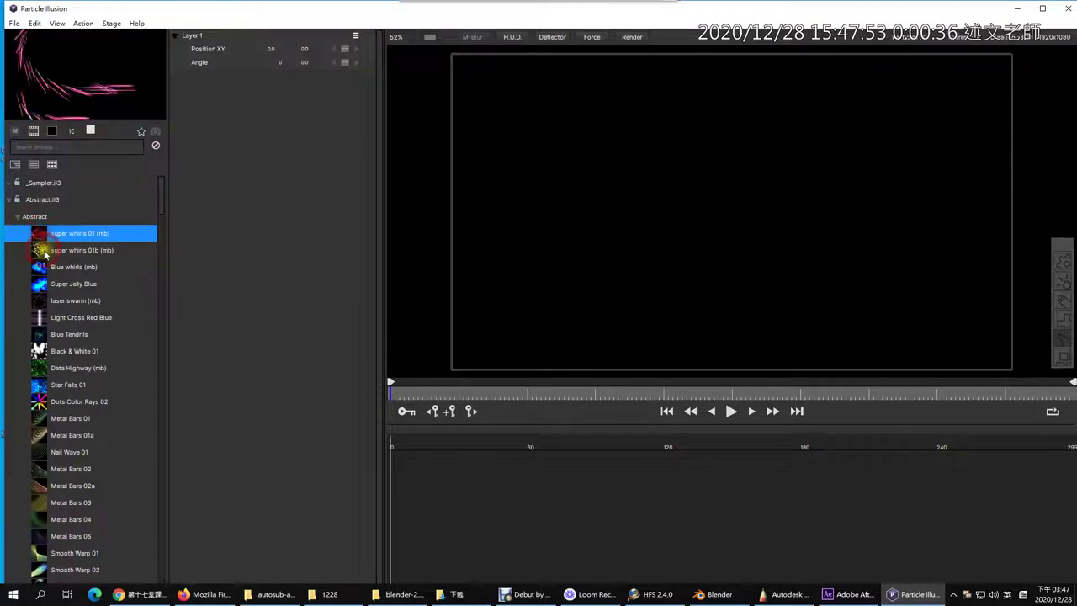
pyautogui.click(44, 253)
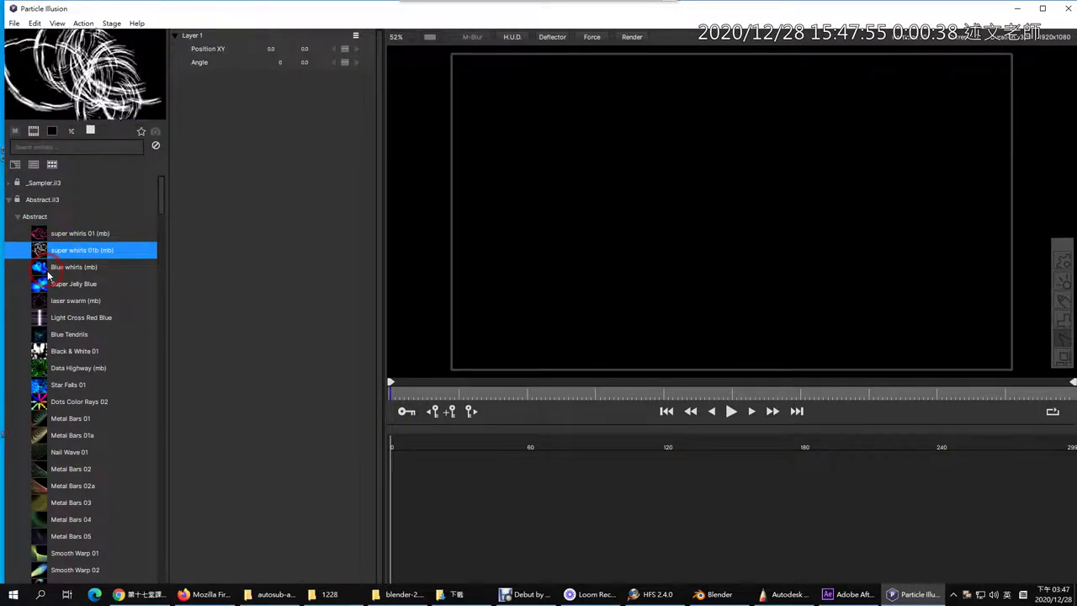
pyautogui.click(47, 269)
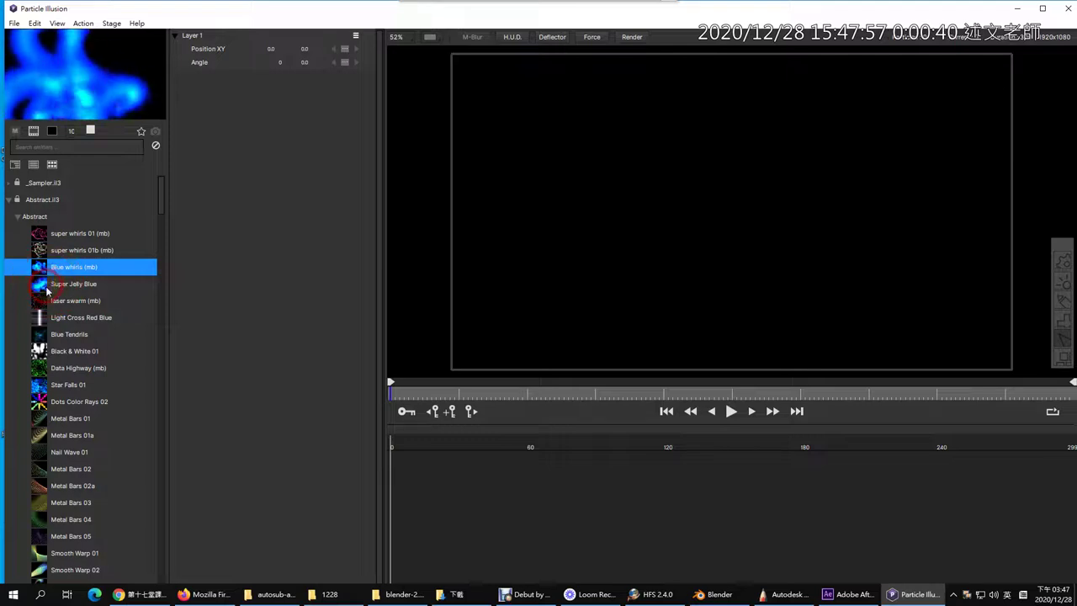
pyautogui.click(48, 290)
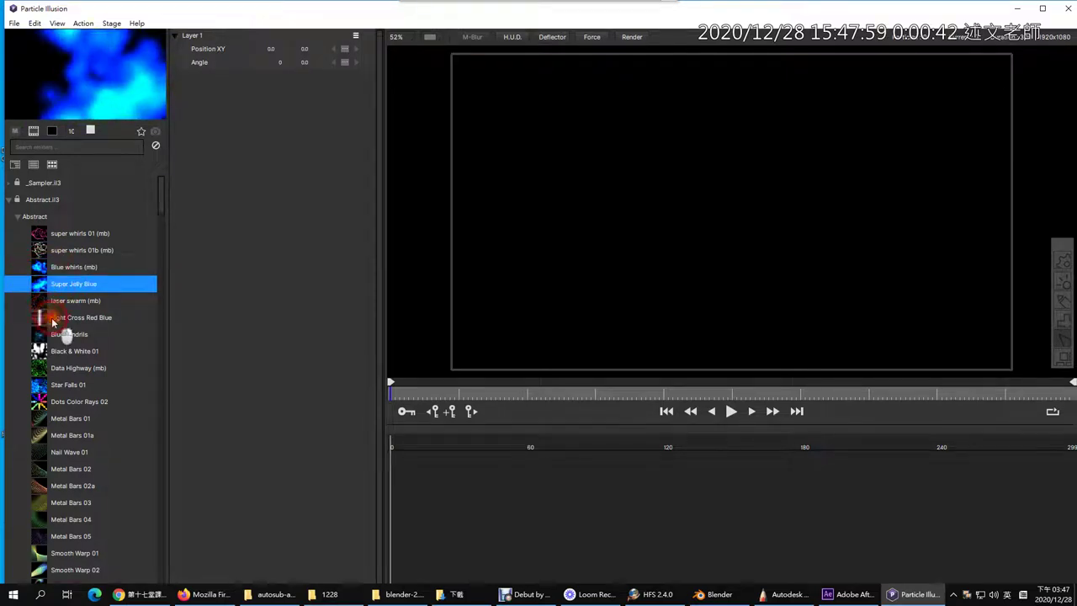
pyautogui.click(53, 320)
pyautogui.click(56, 367)
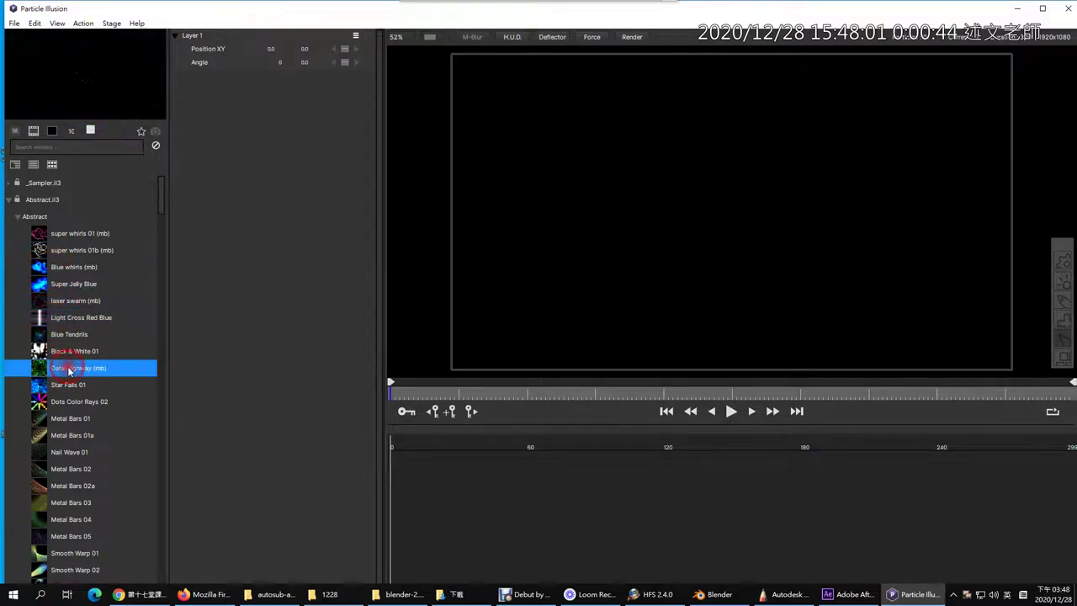
pyautogui.click(67, 431)
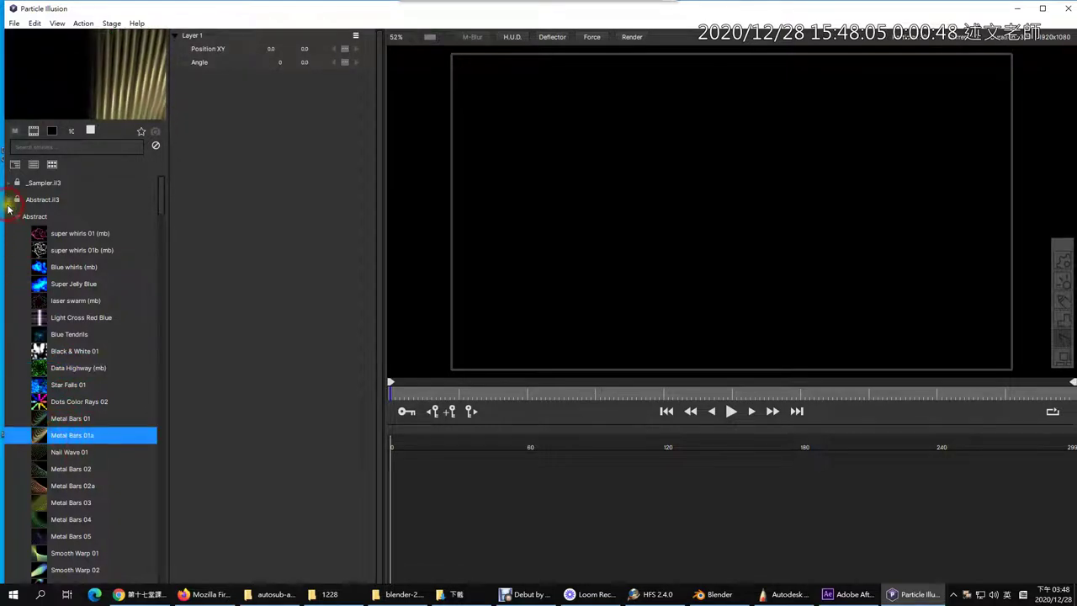
pyautogui.click(9, 207)
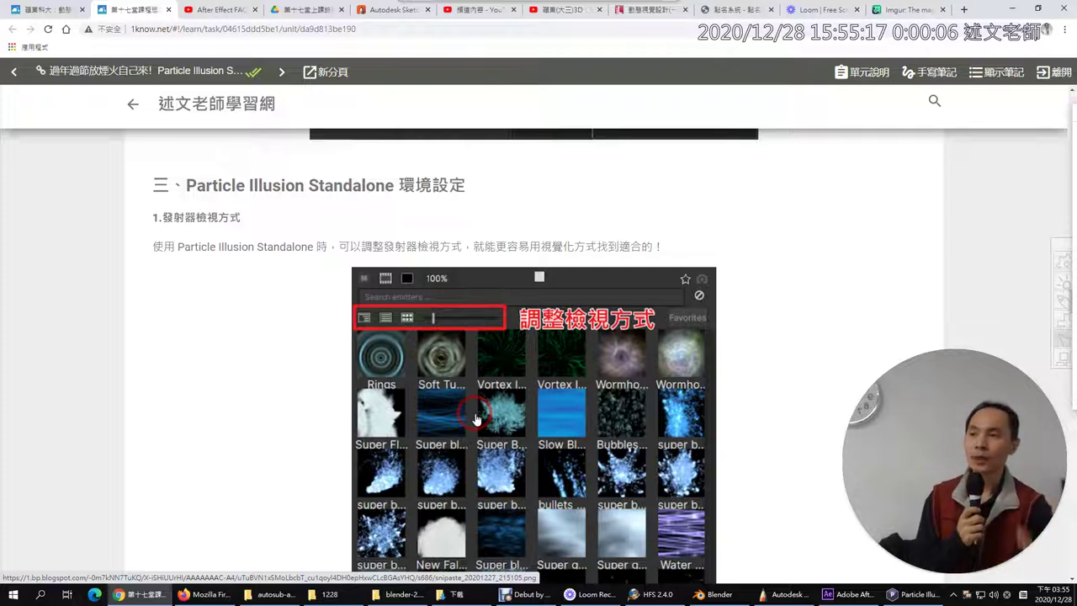
# Review the course page's heading on the Particle Illusion Standalone environment settings
pyautogui.moveTo(184, 185); pyautogui.dragTo(468, 194)
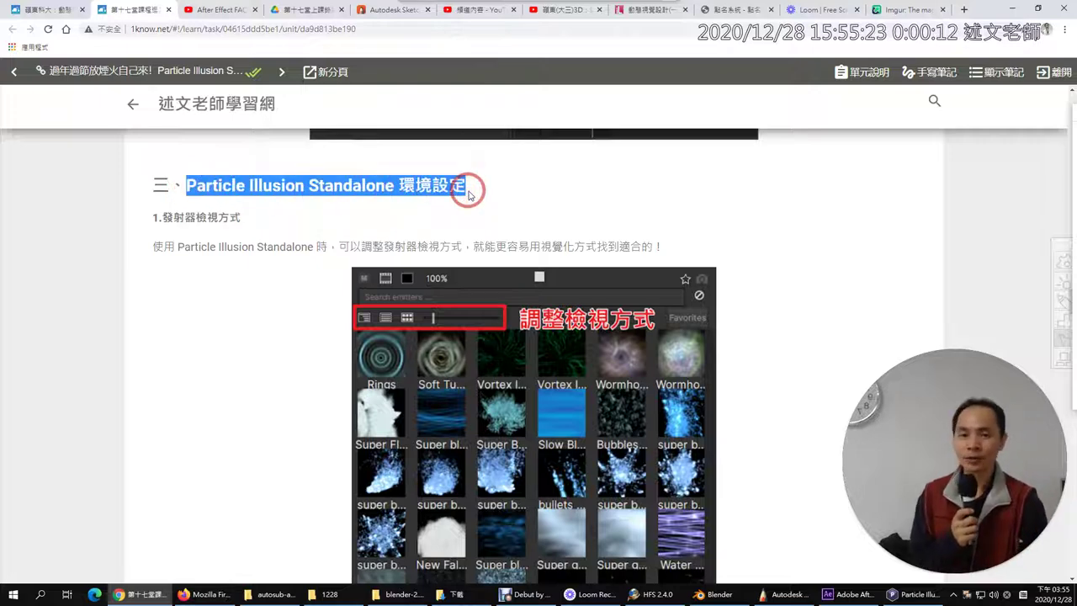
pyautogui.click(468, 193)
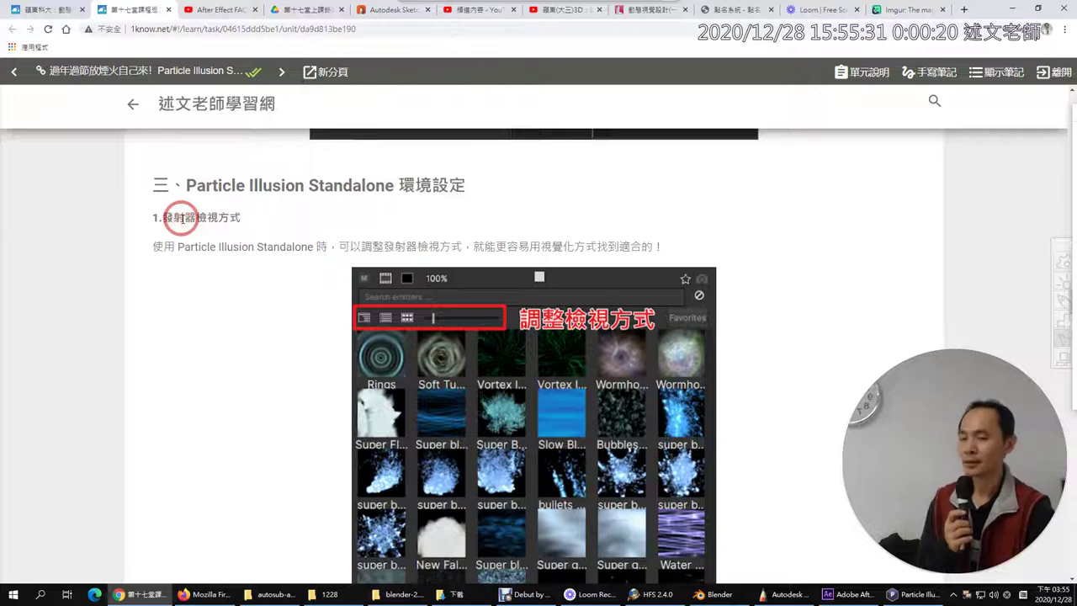
# Switch to Particle Illusion, preview the super whirls 01 (mb) and super whirls 01b (mb) emitters, and collapse the Abstract group
pyautogui.click(888, 589)
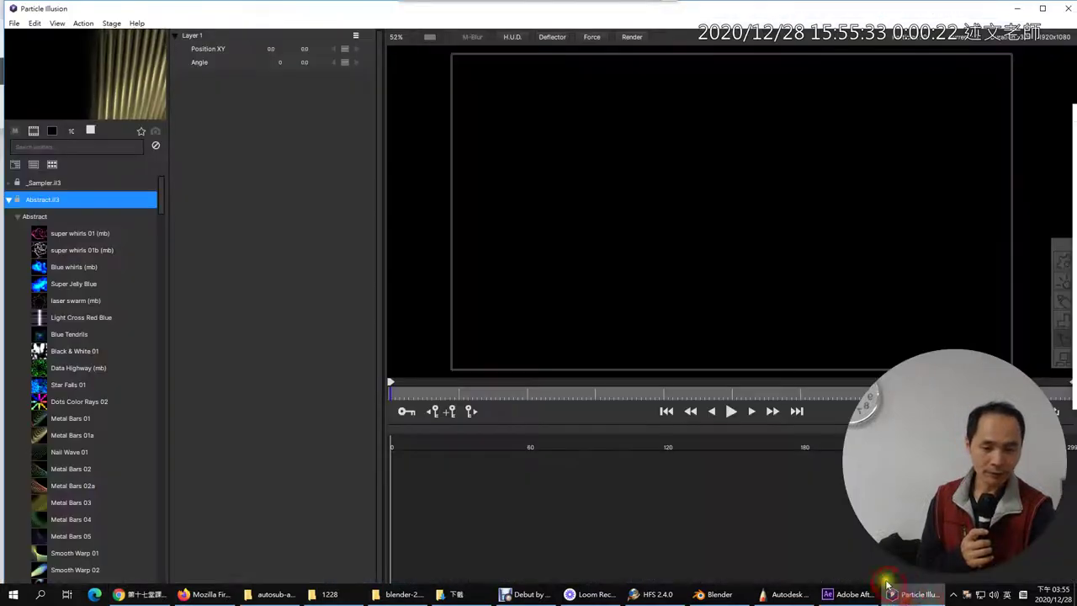
pyautogui.click(47, 229)
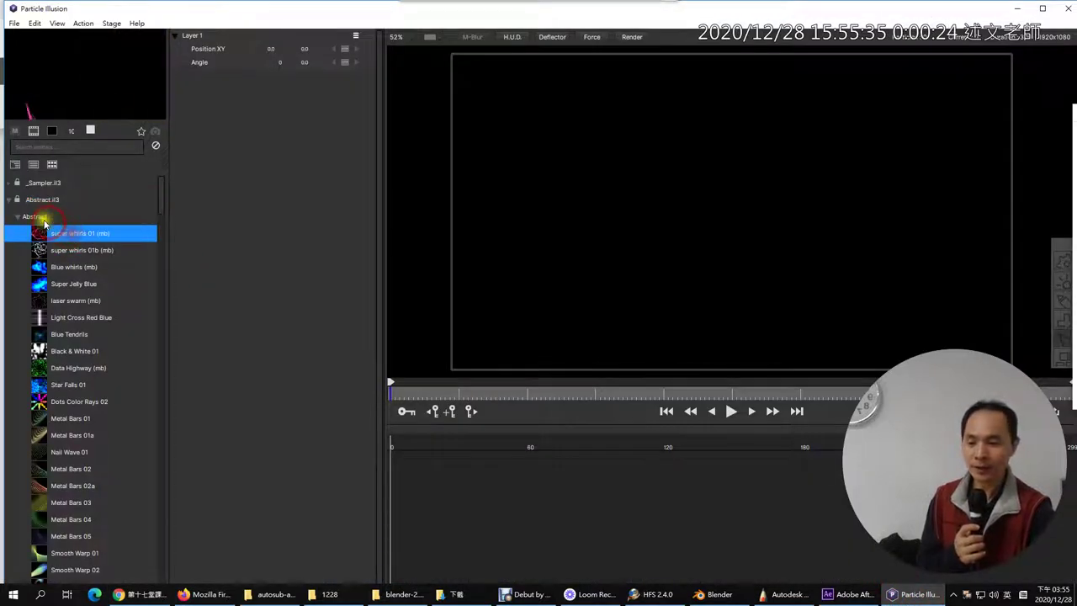
pyautogui.click(52, 249)
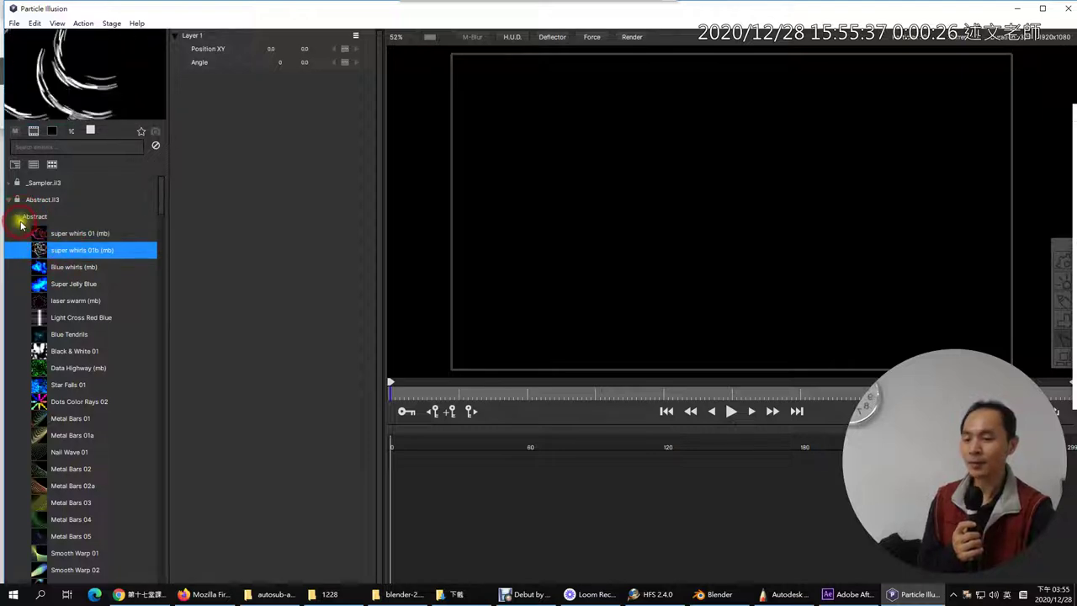
pyautogui.click(18, 218)
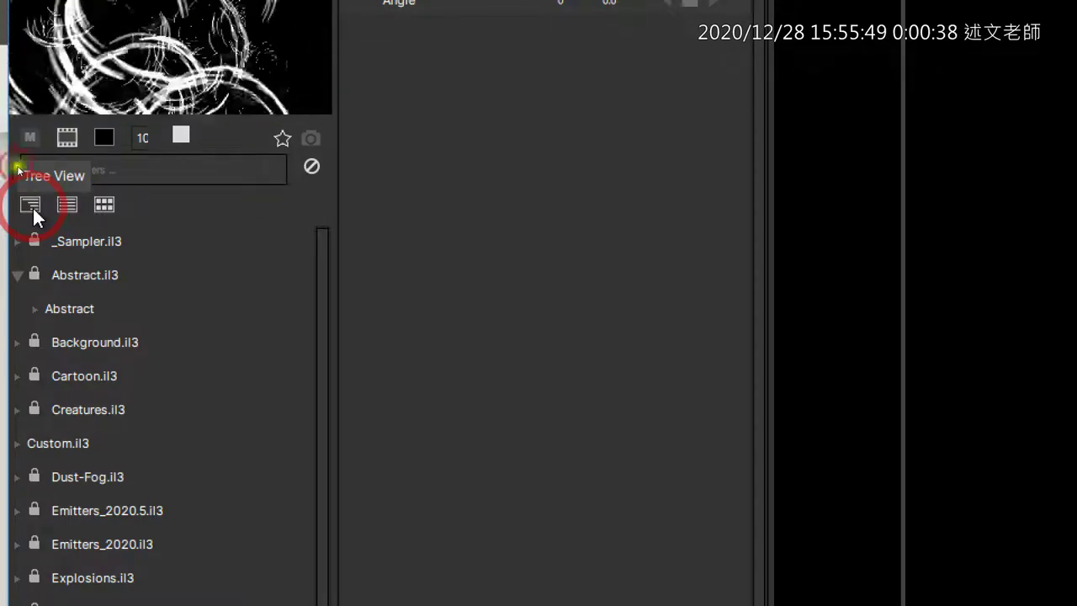
# Show the emitter library as a list and preview TV snow 03, Dots Color Rays 02, Star Falls 01 and Smooth Warp 02
pyautogui.click(64, 209)
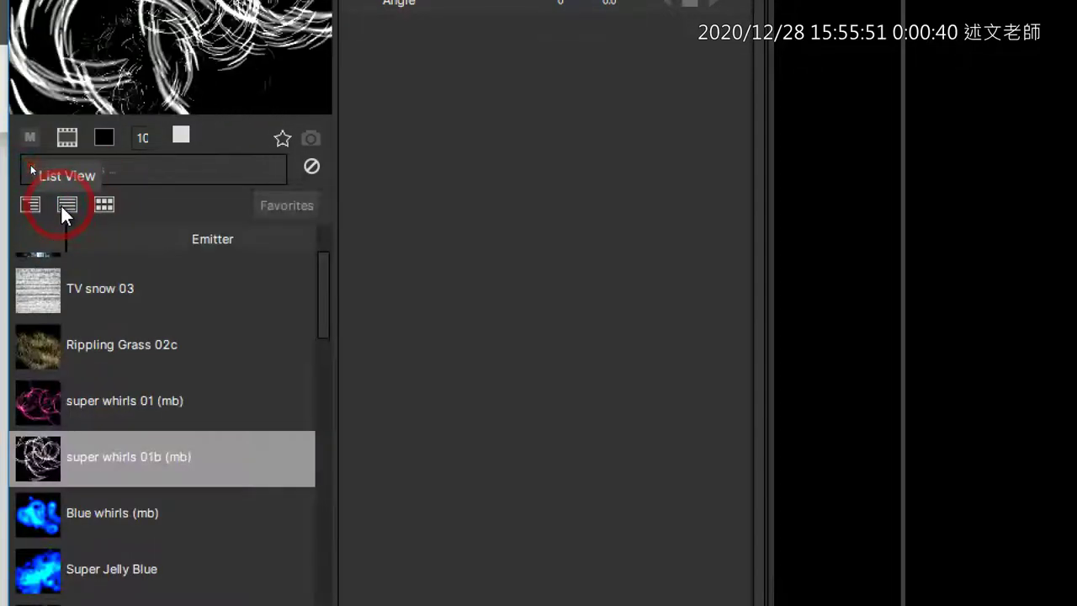
pyautogui.click(128, 291)
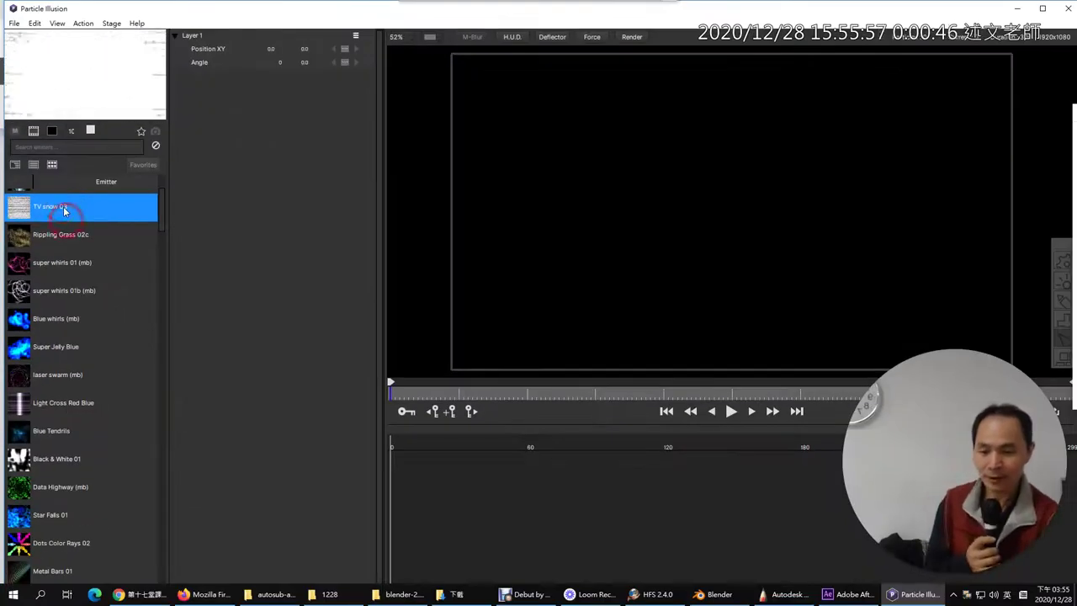
pyautogui.scroll(-3, 66, 253)
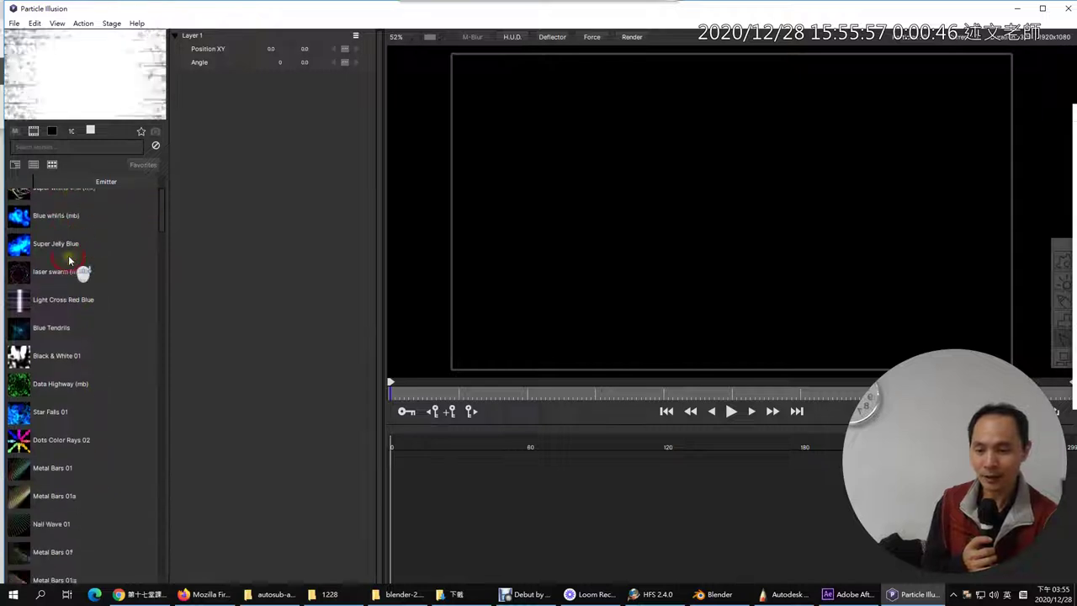
pyautogui.click(67, 316)
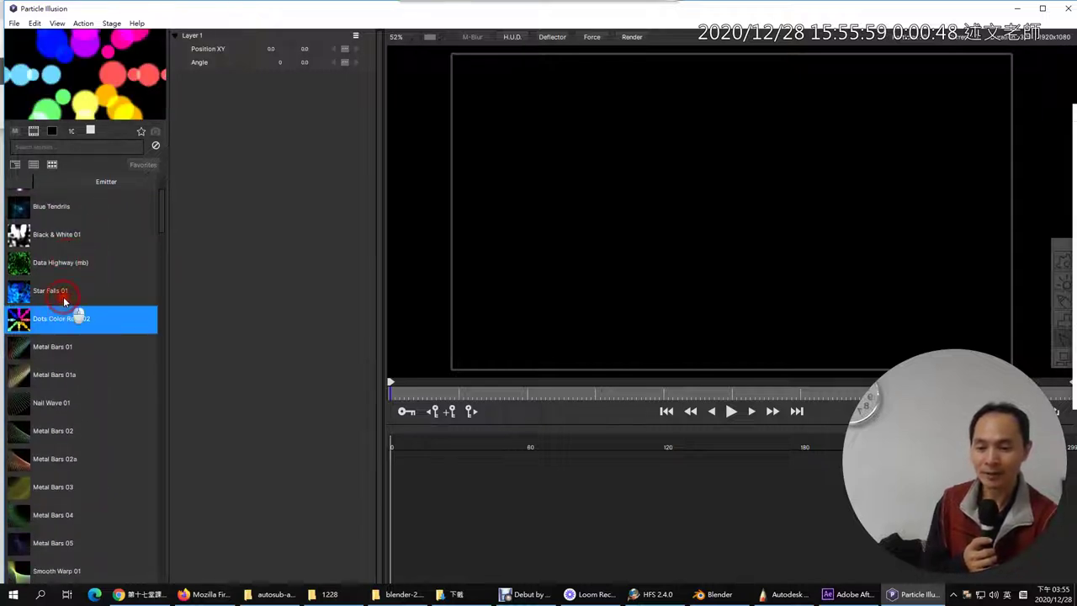
pyautogui.click(65, 295)
pyautogui.scroll(-4, 64, 301)
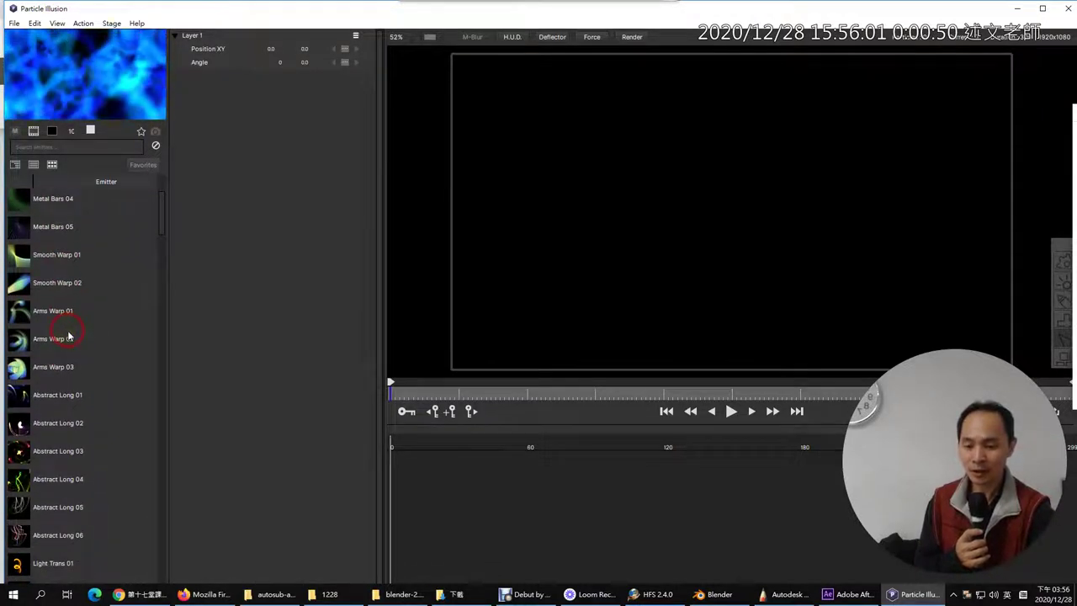
pyautogui.click(57, 291)
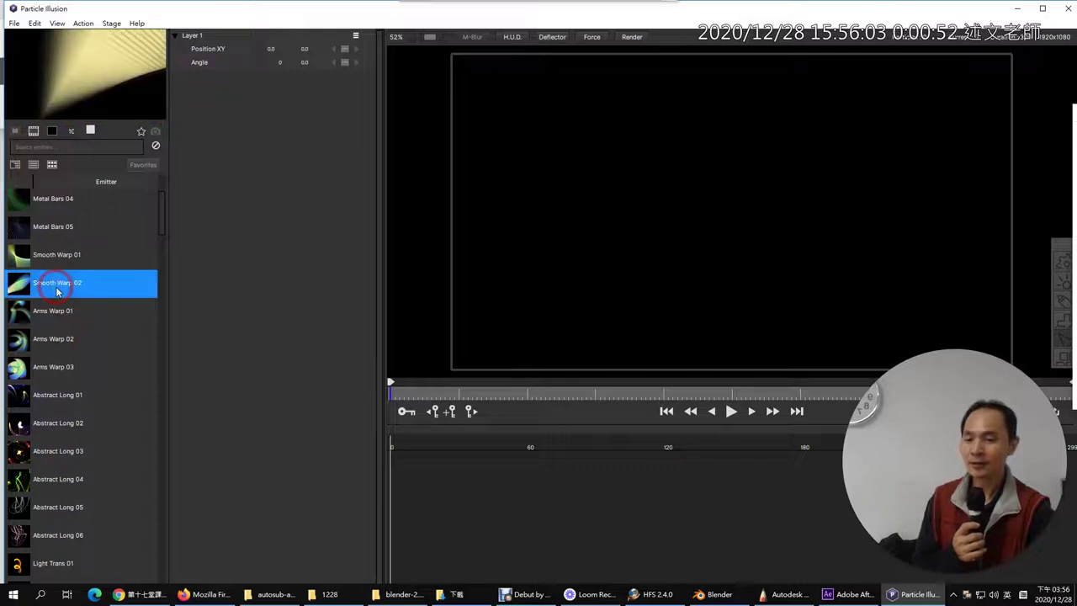
# Preview the Ribbon Column 01 (mb), Marquee Lines 01, Warp Pool 07 and Warp Pool 11 emitters further down the list
pyautogui.scroll(-10, 79, 440)
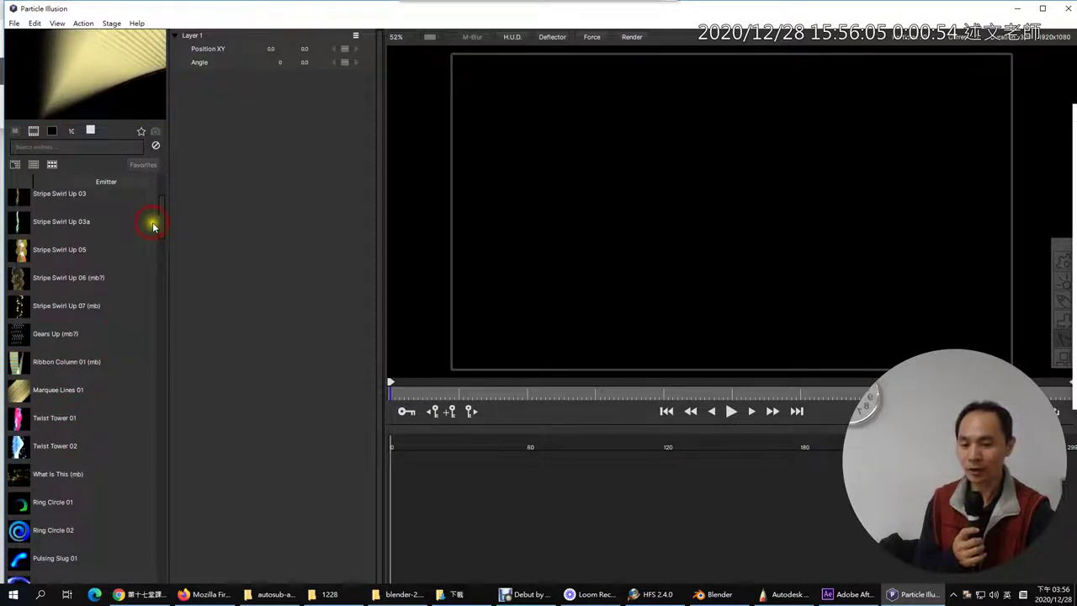
pyautogui.click(81, 369)
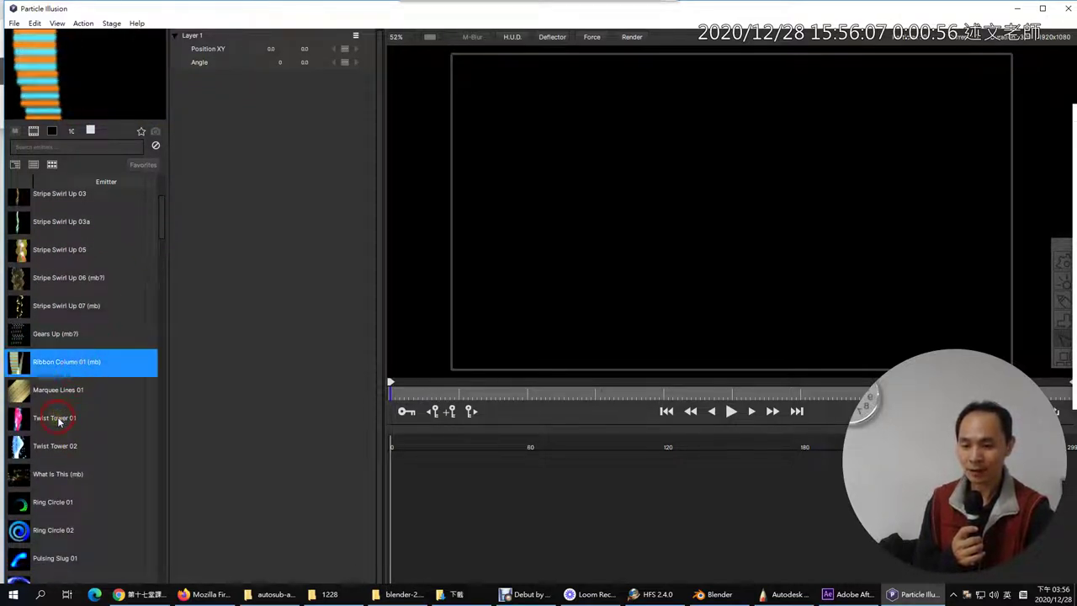
pyautogui.click(61, 395)
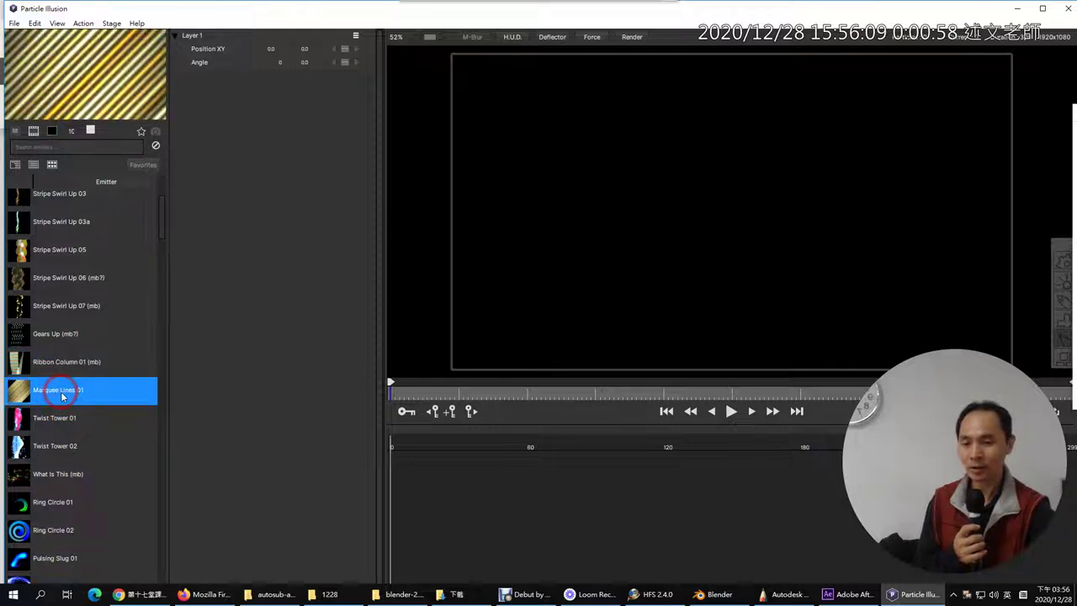
pyautogui.scroll(-10, 61, 396)
pyautogui.click(60, 392)
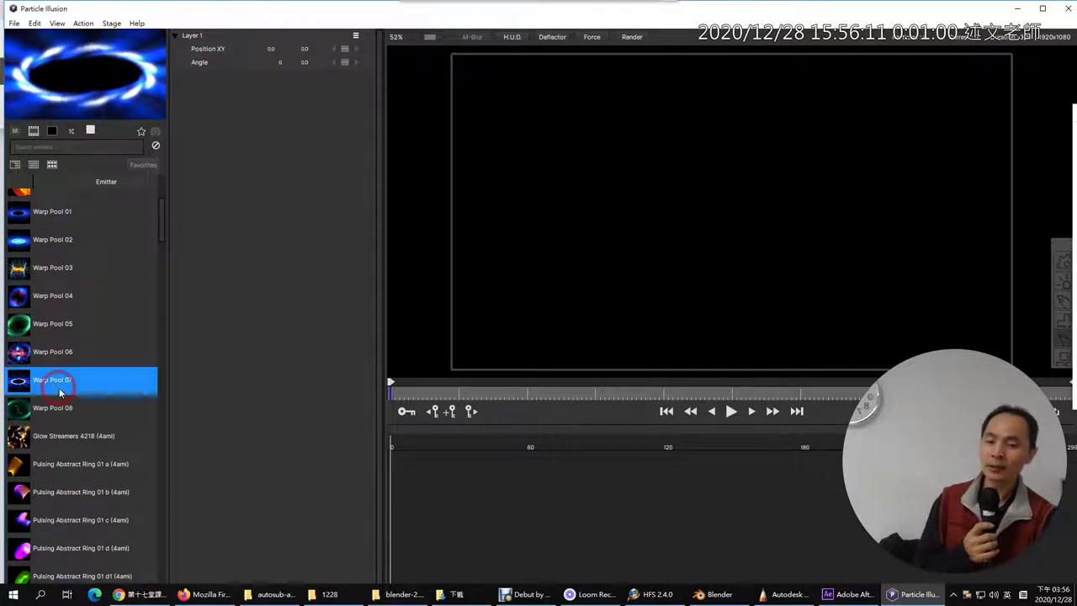
pyautogui.scroll(-6, 67, 400)
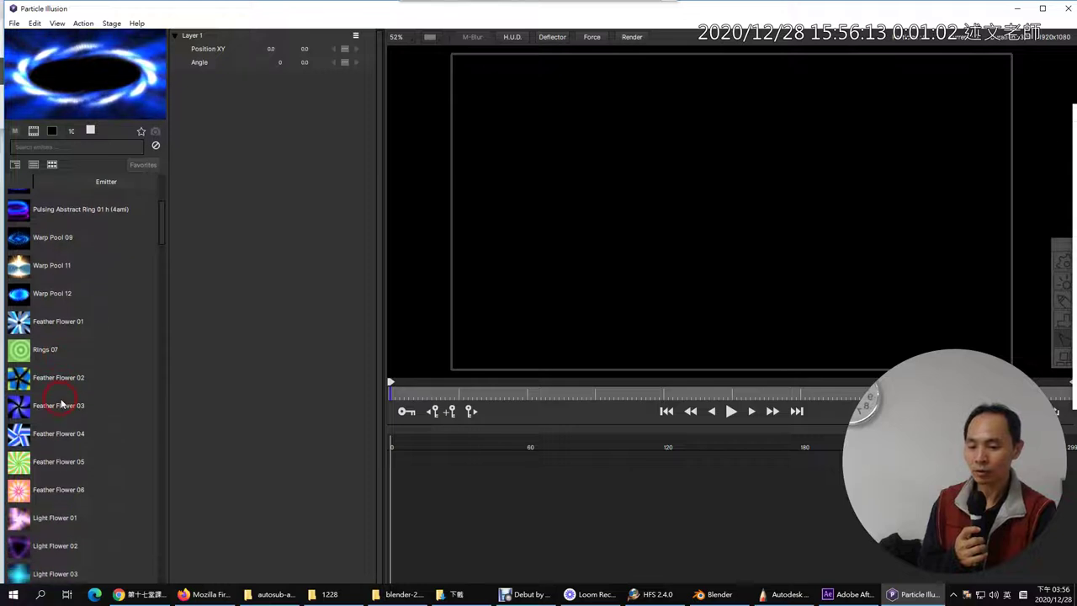
pyautogui.click(52, 272)
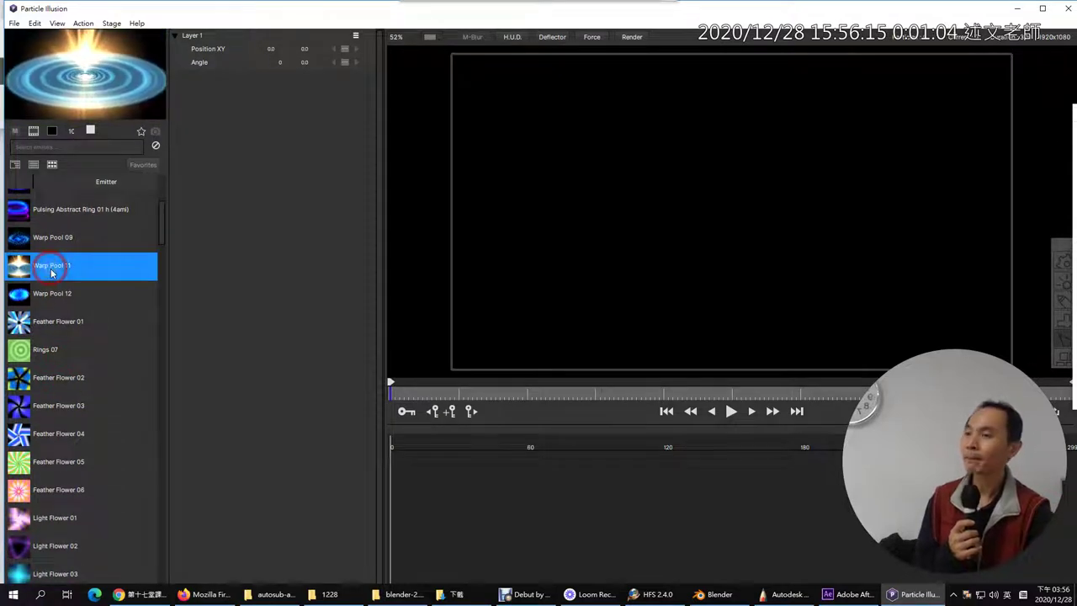
# Display the emitter library as thumbnails, widening the library area and shrinking the thumbnails so four fit per row
pyautogui.click(52, 166)
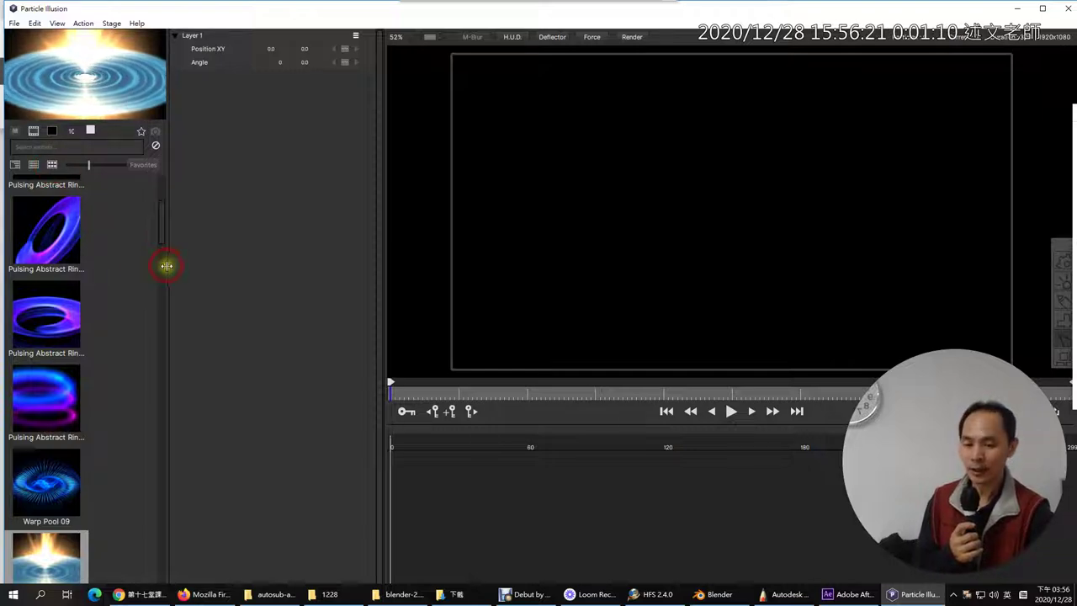
pyautogui.moveTo(167, 266); pyautogui.dragTo(268, 267)
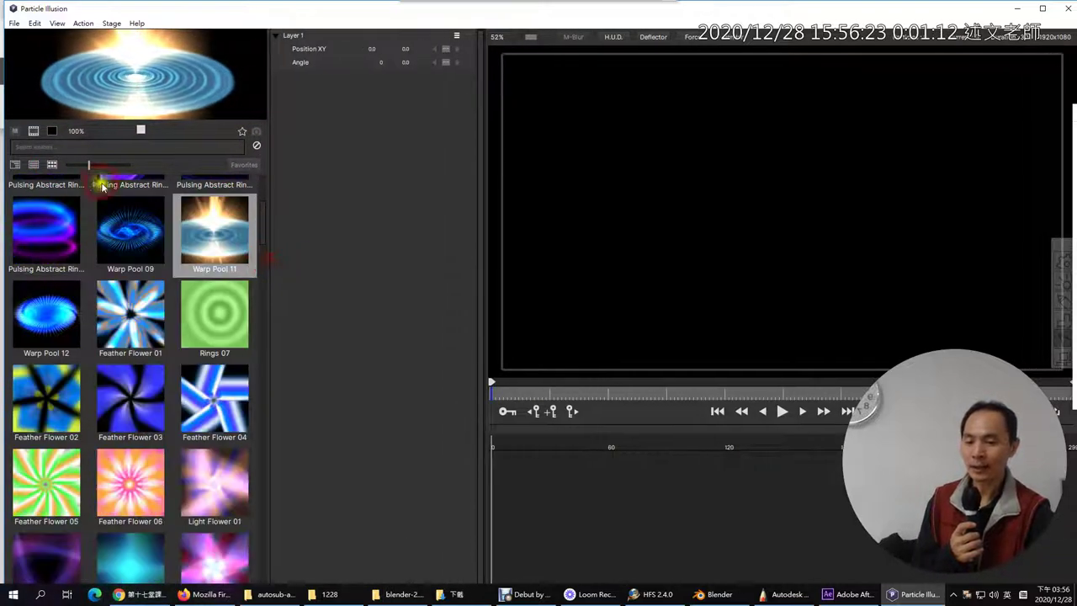
pyautogui.moveTo(87, 172)
pyautogui.mouseDown()
pyautogui.moveTo(98, 171)
pyautogui.moveTo(79, 175)
pyautogui.mouseUp()
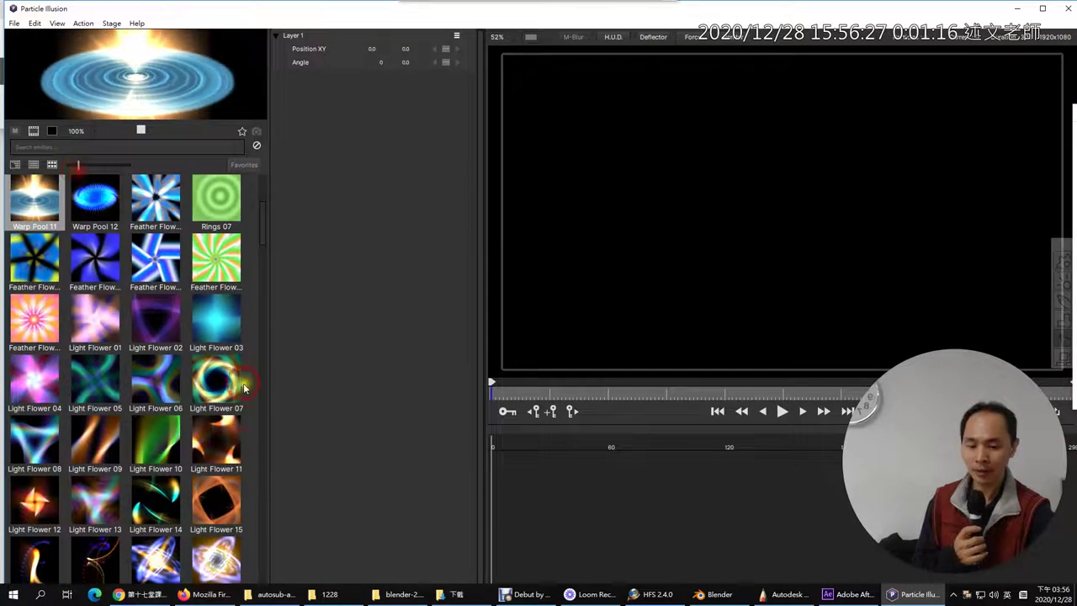
# Preview the Light Flower 11 and Light Flower 15 emitters and Glow Dots Trail 01 near the end of the library
pyautogui.click(212, 449)
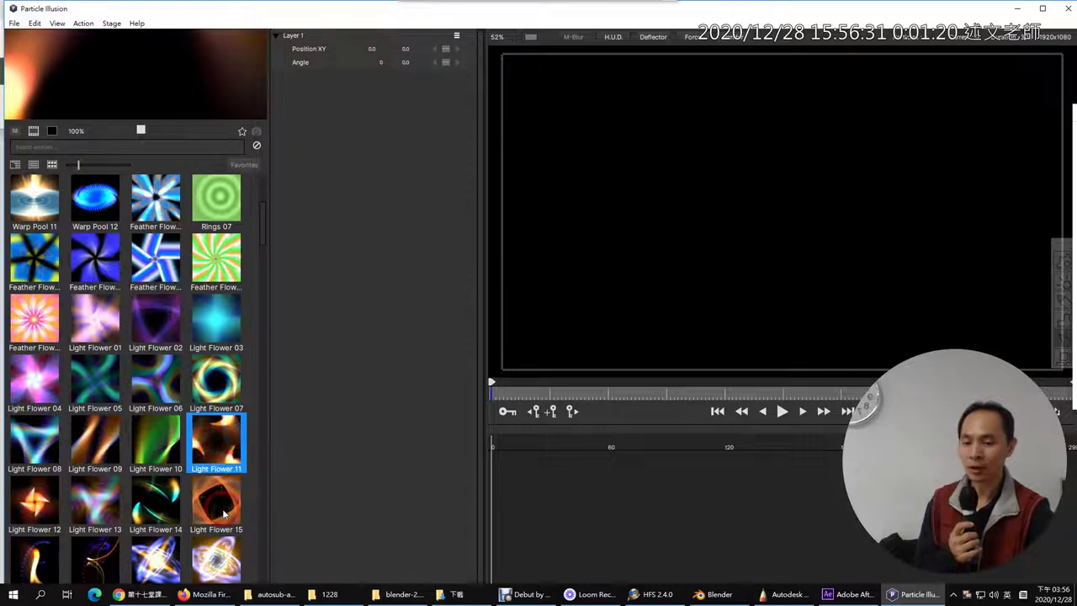
pyautogui.scroll(-10, 224, 514)
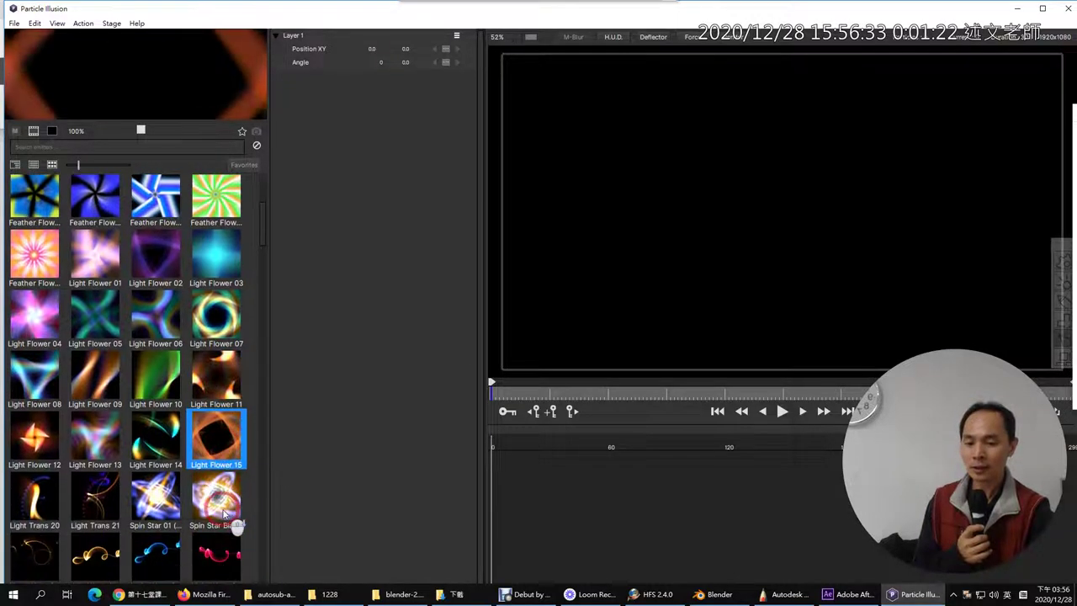
pyautogui.moveTo(262, 232); pyautogui.dragTo(269, 570)
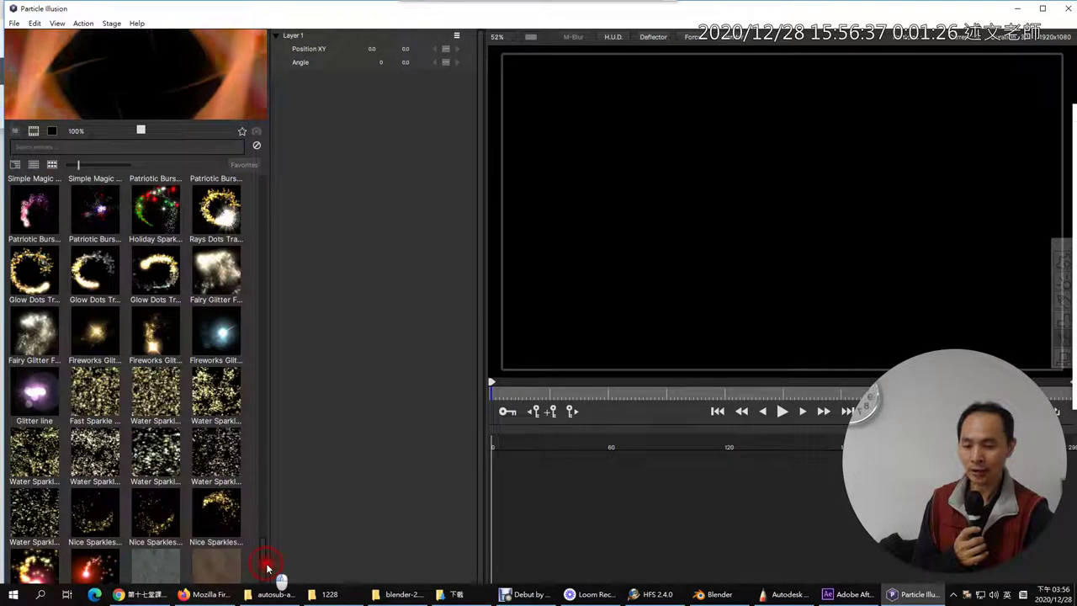
pyautogui.click(23, 266)
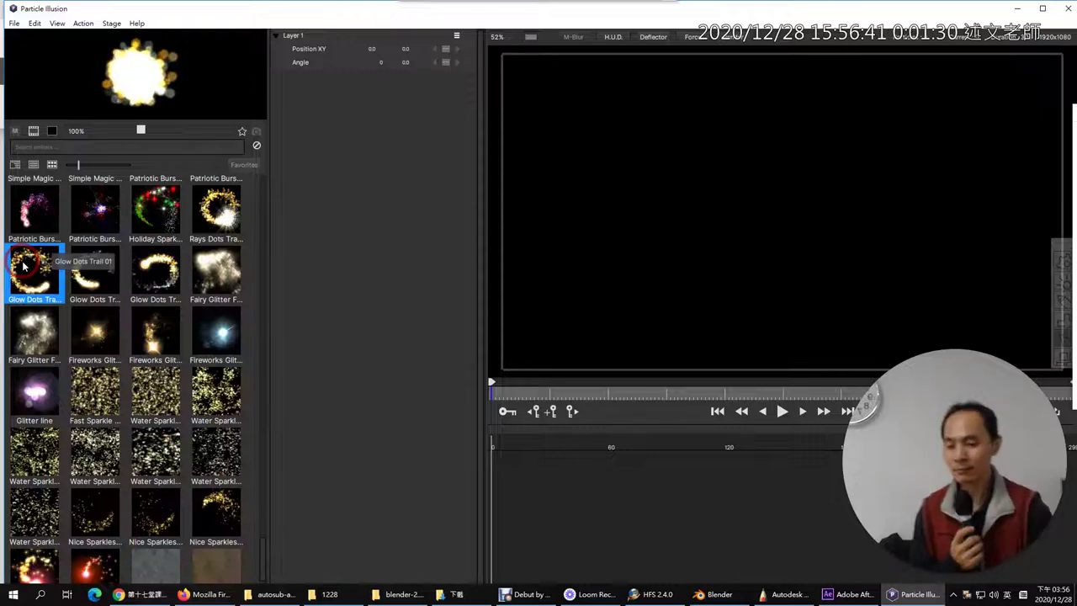
# Preview Glow Dots Trail 02, Fairy Glitter Fog continuous 03, the third-column Fireworks emitter and the last-column Nice Sparkles emitter, moving them around the preview
pyautogui.click(85, 286)
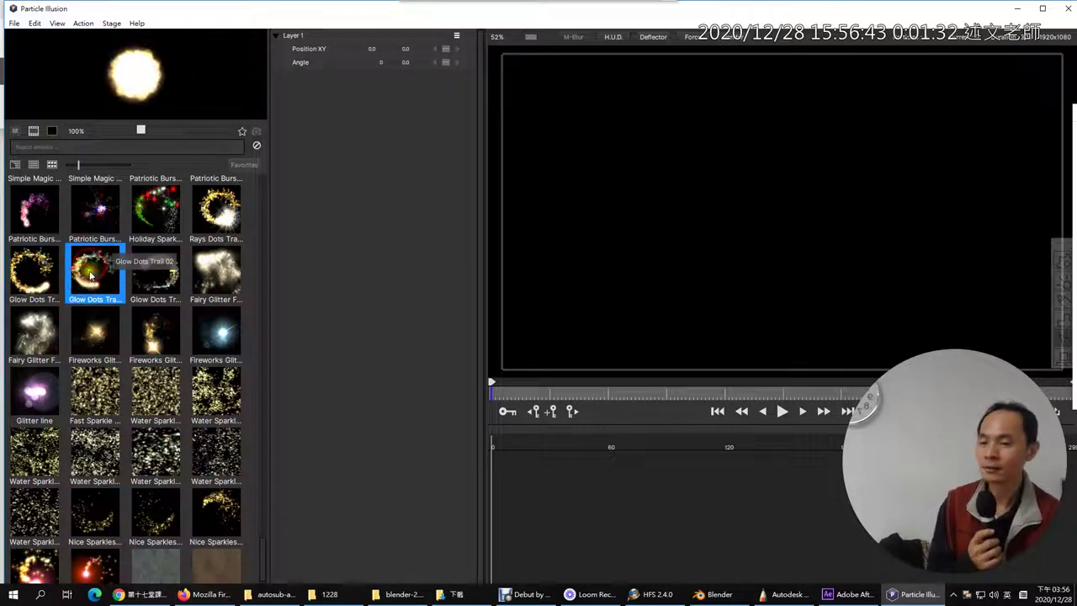
pyautogui.moveTo(60, 57)
pyautogui.mouseDown()
pyautogui.moveTo(189, 52)
pyautogui.moveTo(221, 86)
pyautogui.moveTo(144, 79)
pyautogui.mouseUp()
pyautogui.click(216, 271)
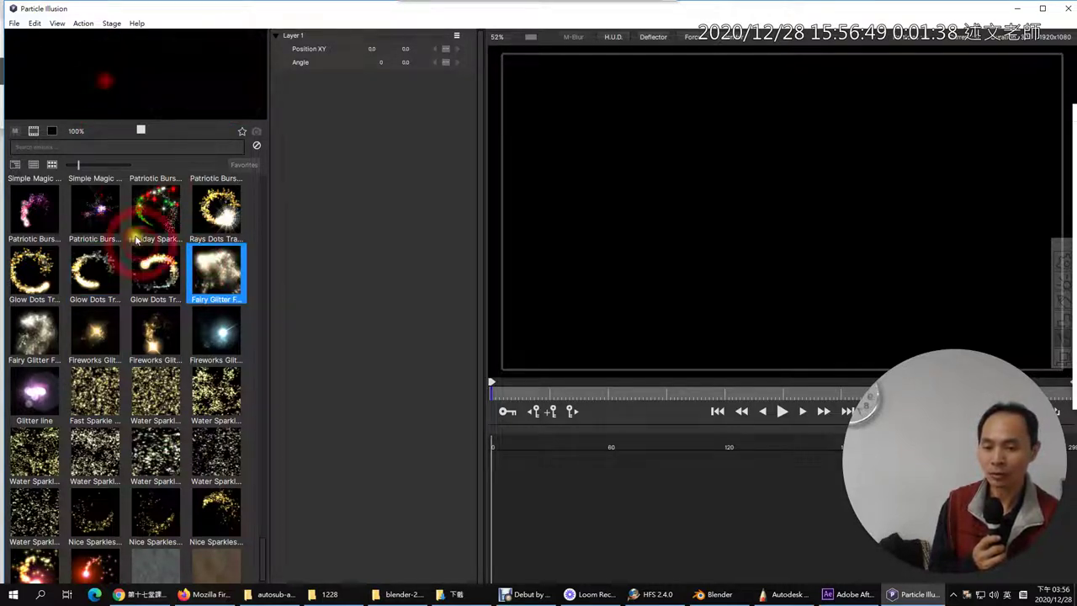
pyautogui.click(149, 341)
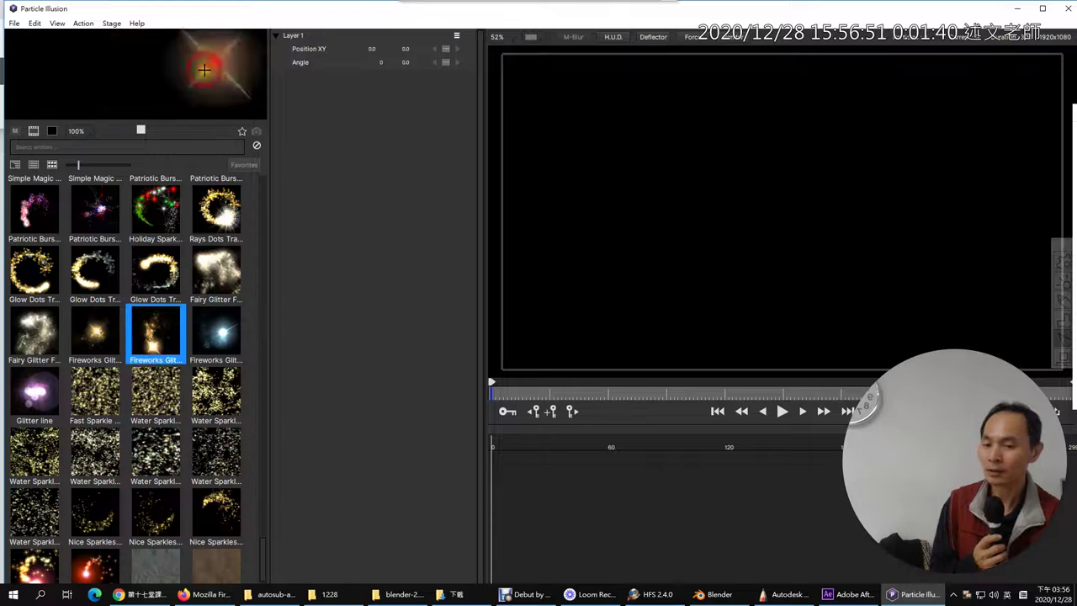
pyautogui.click(99, 118)
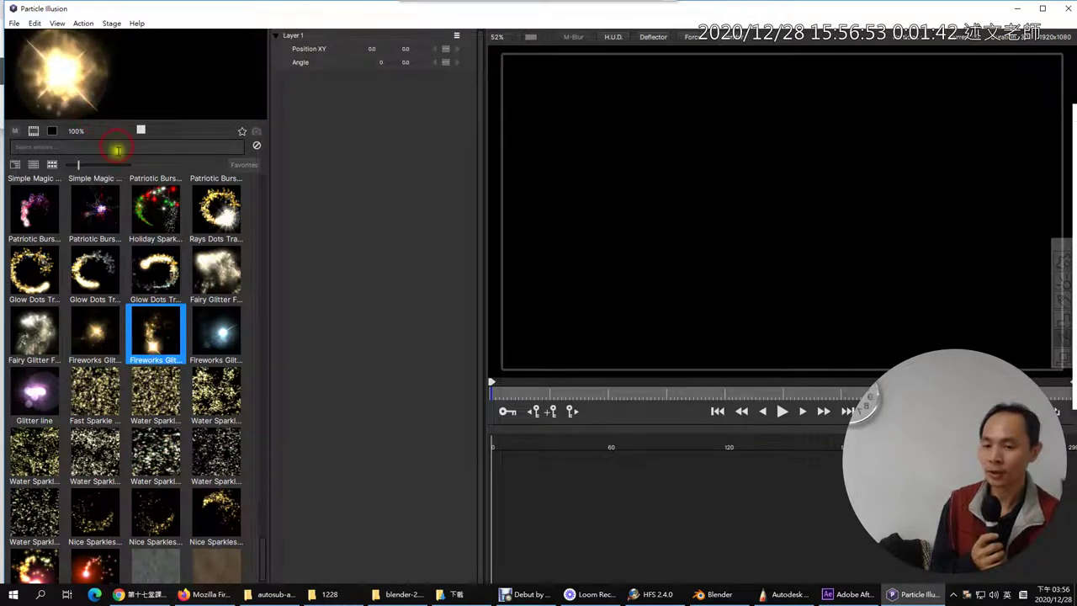
pyautogui.click(215, 512)
pyautogui.moveTo(185, 75)
pyautogui.mouseDown()
pyautogui.moveTo(225, 57)
pyautogui.moveTo(236, 84)
pyautogui.moveTo(60, 85)
pyautogui.mouseUp()
pyautogui.click(155, 57)
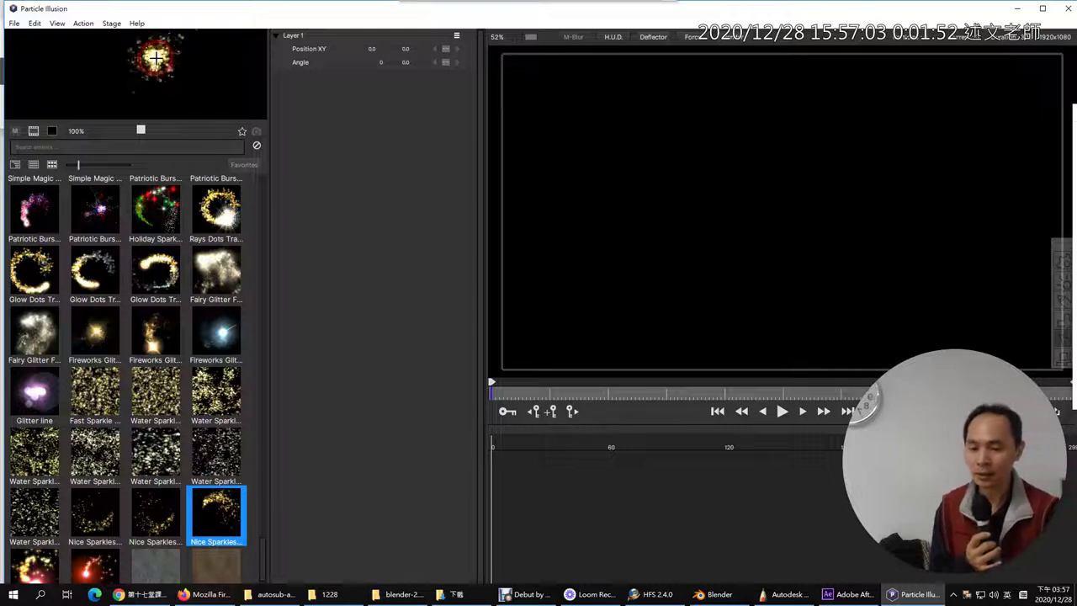
# Add the Fairy Glitter Fog continuous 03 and HP Sparkles 16 (mb) emitters to the favorites list
pyautogui.click(220, 268)
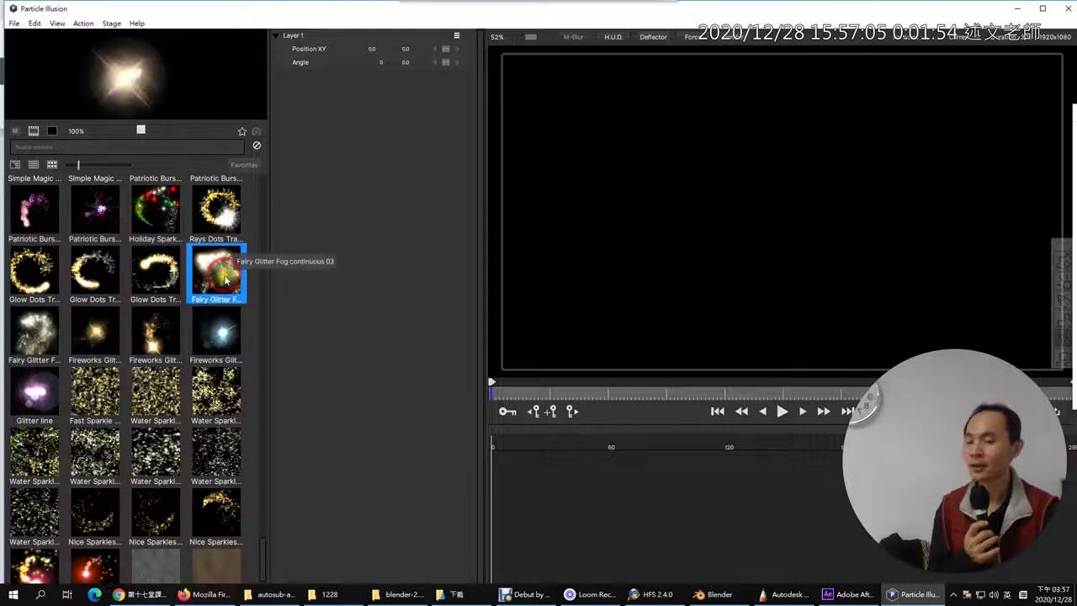
pyautogui.click(243, 132)
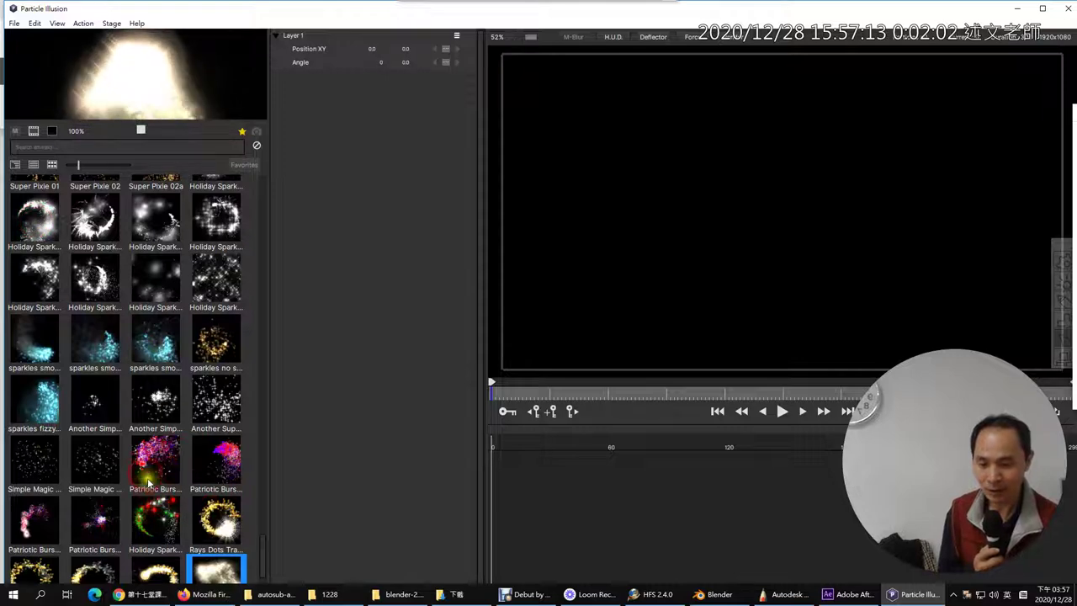
pyautogui.scroll(2, 149, 476)
pyautogui.scroll(1, 146, 477)
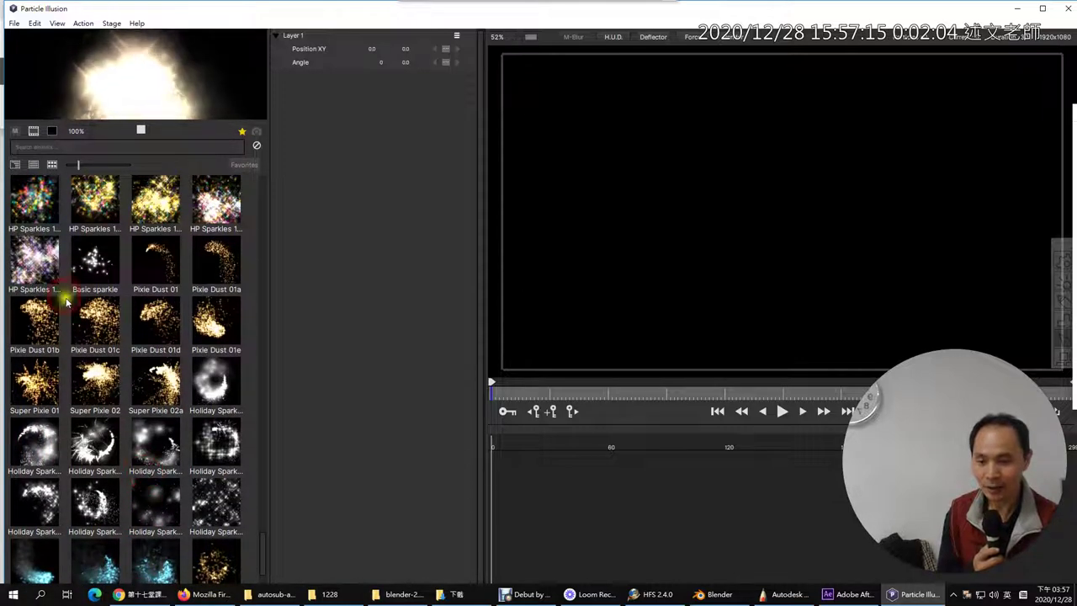
pyautogui.click(34, 259)
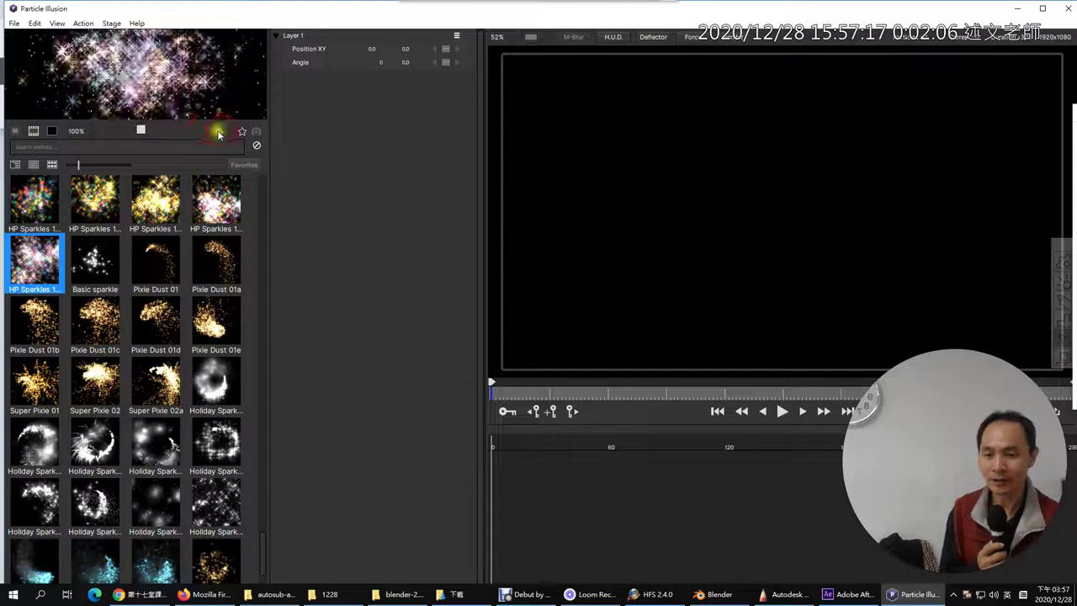
# Find the VBloom Murky emitter among the sky and aurora emitters and add it to the favorites list
pyautogui.scroll(-15, 180, 320)
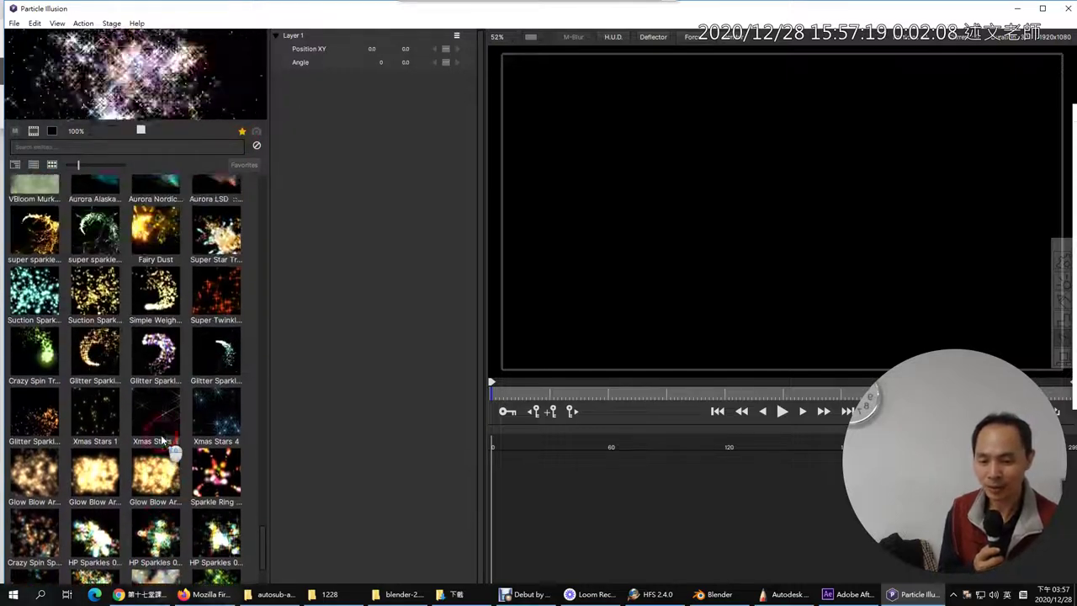
pyautogui.scroll(2, 163, 439)
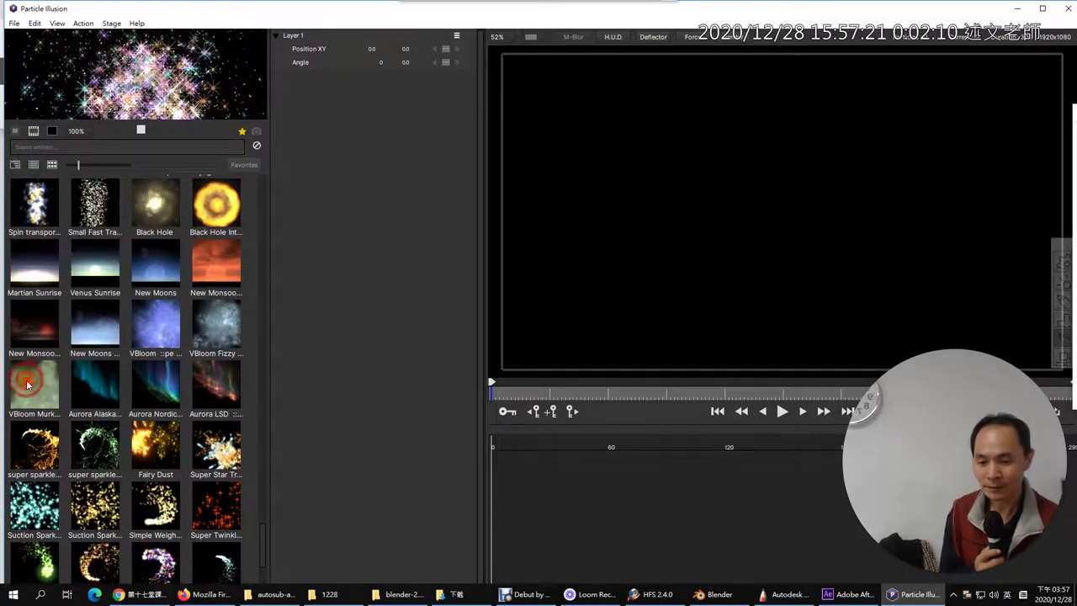
pyautogui.click(33, 385)
pyautogui.click(241, 131)
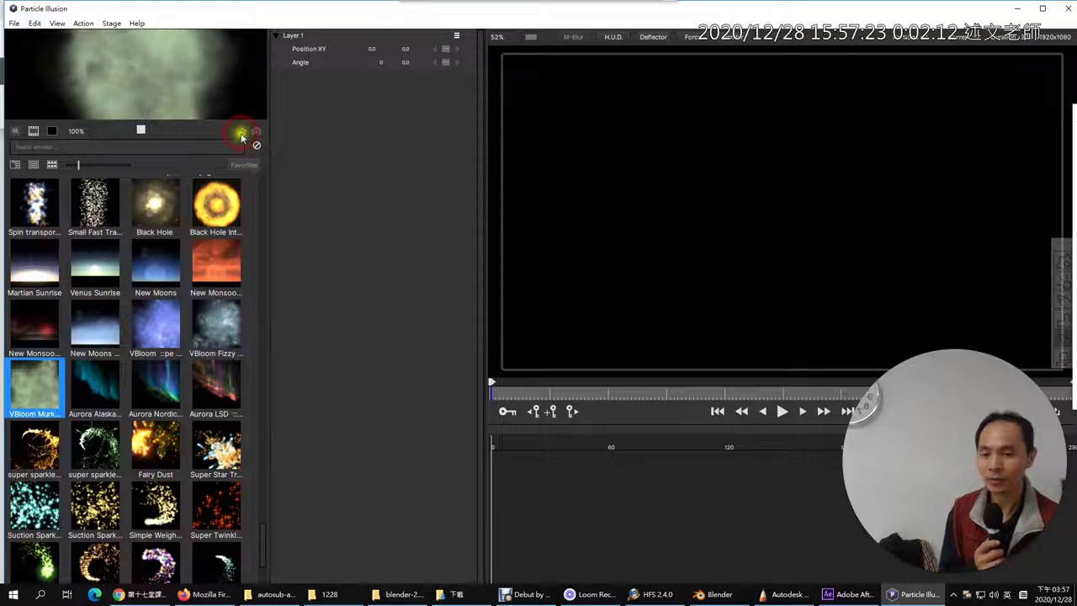
# Find the Spin Star 03 emitter among the space emitters and add it to the favorites list
pyautogui.scroll(3, 195, 191)
pyautogui.scroll(10, 172, 324)
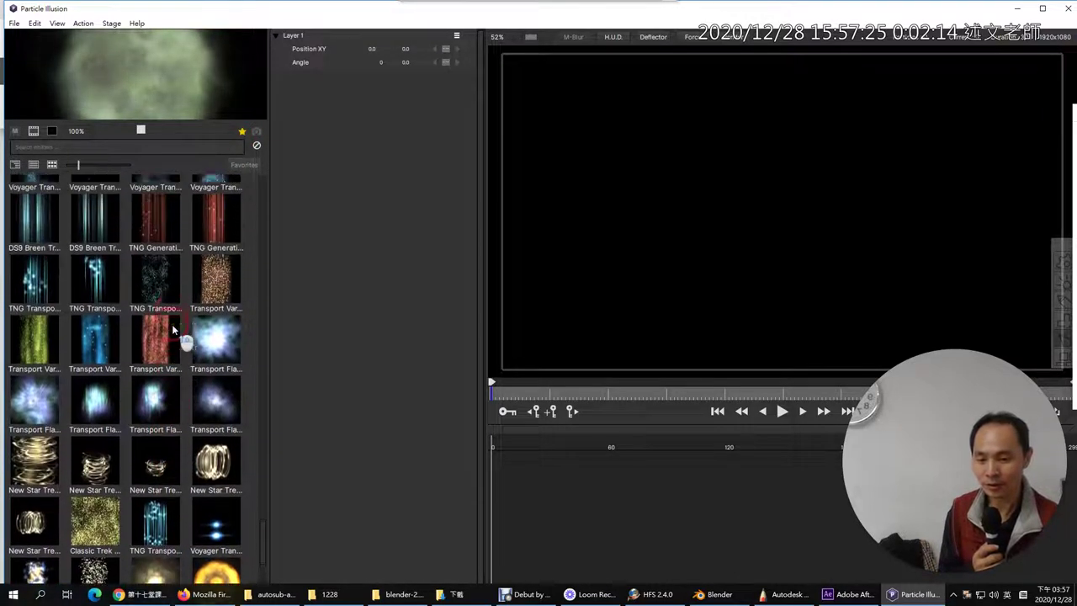
pyautogui.click(155, 235)
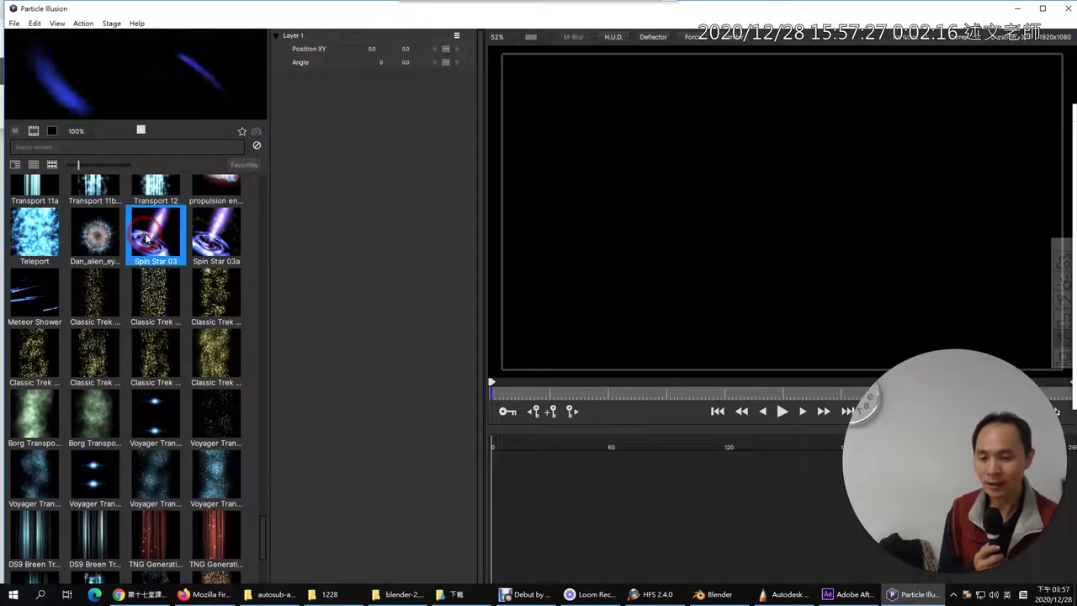
pyautogui.click(241, 135)
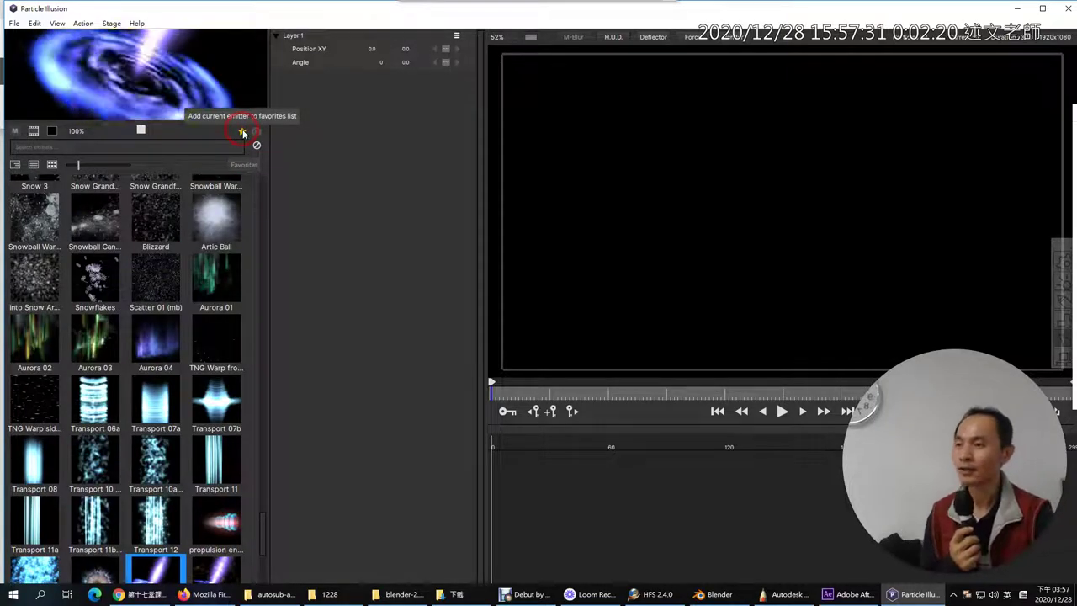
pyautogui.click(243, 133)
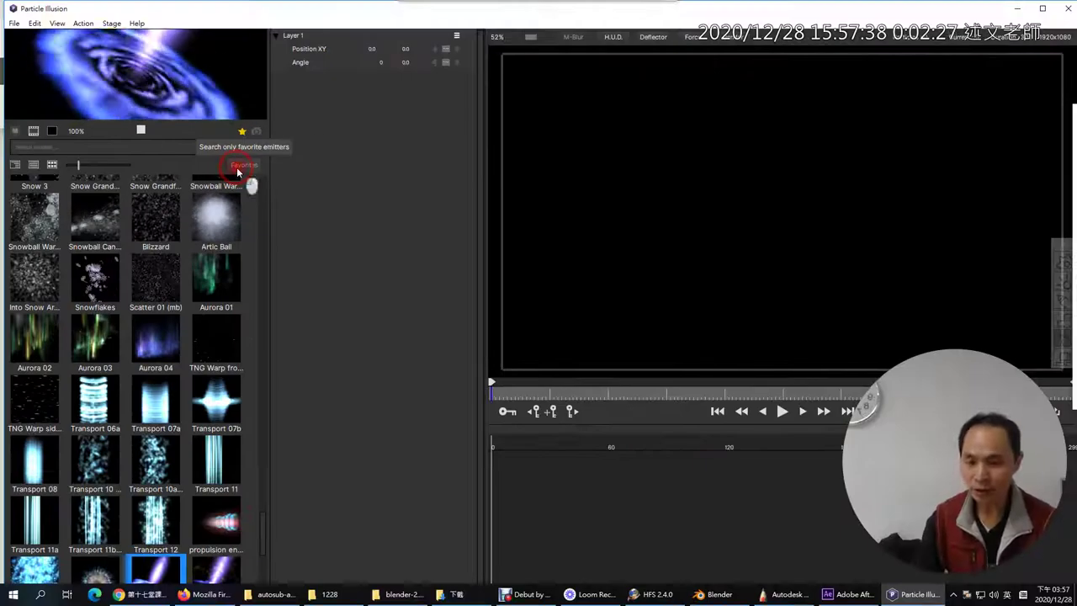
# Show only the favorite emitters and preview Fairy Glitter Fog continuous 03, HP Sparkles 16 (mb) and VBloom Murky
pyautogui.click(240, 187)
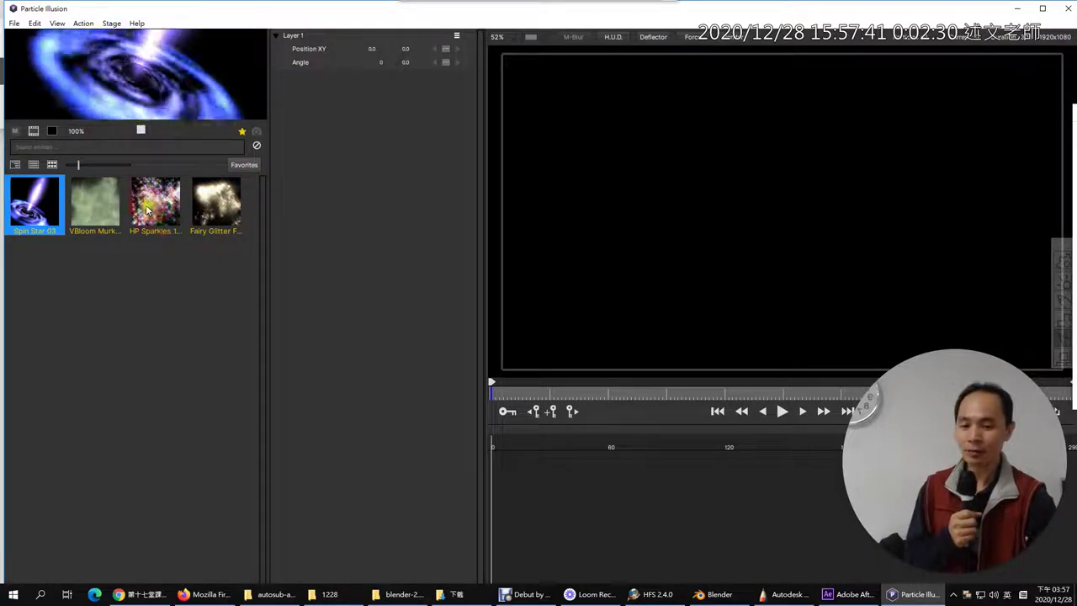
pyautogui.click(216, 202)
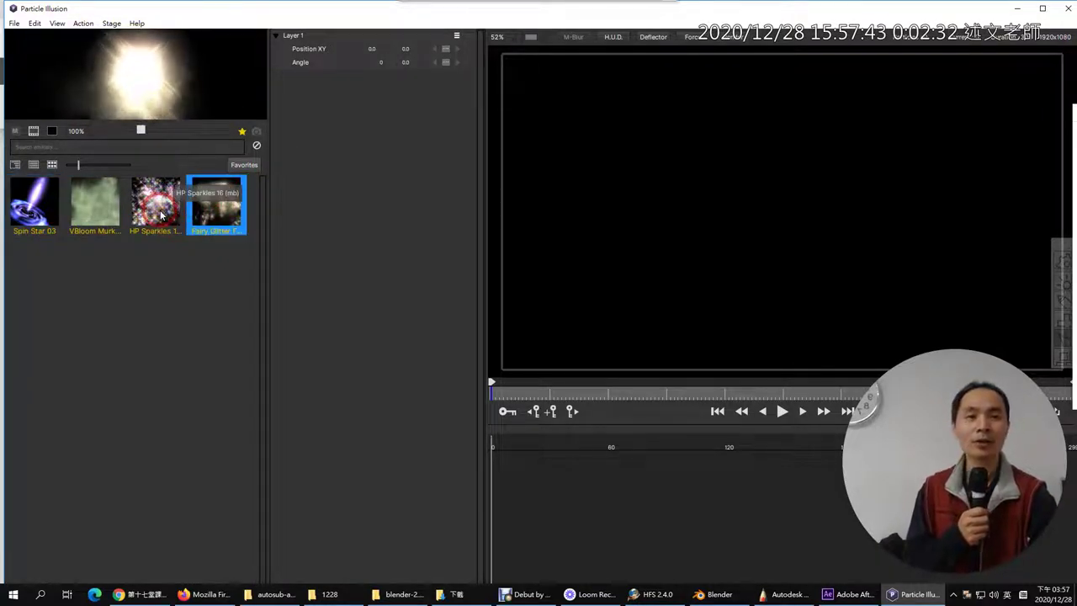
pyautogui.click(162, 216)
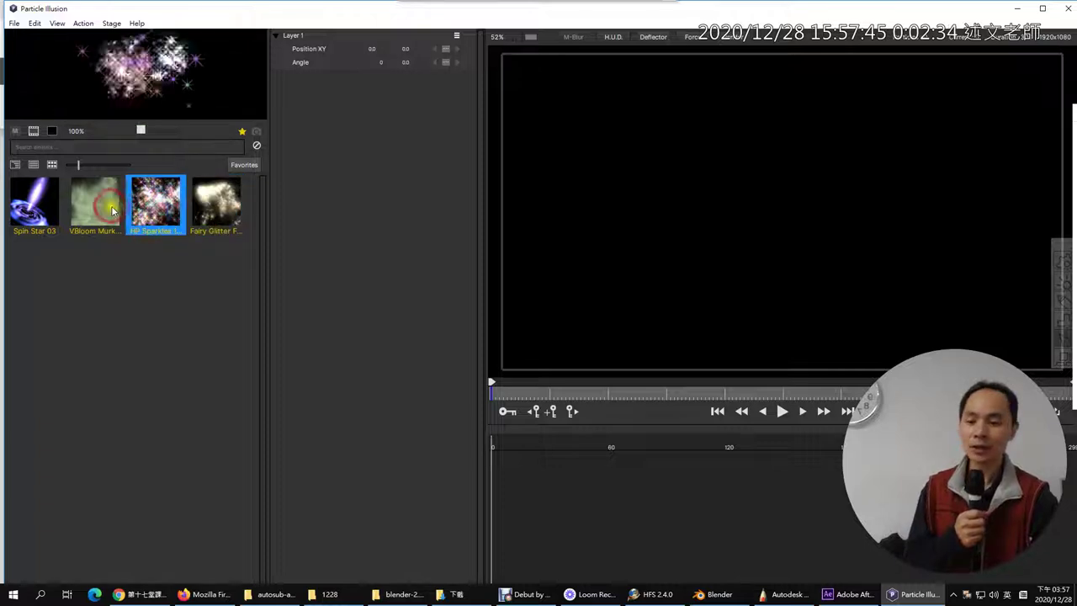
pyautogui.click(110, 210)
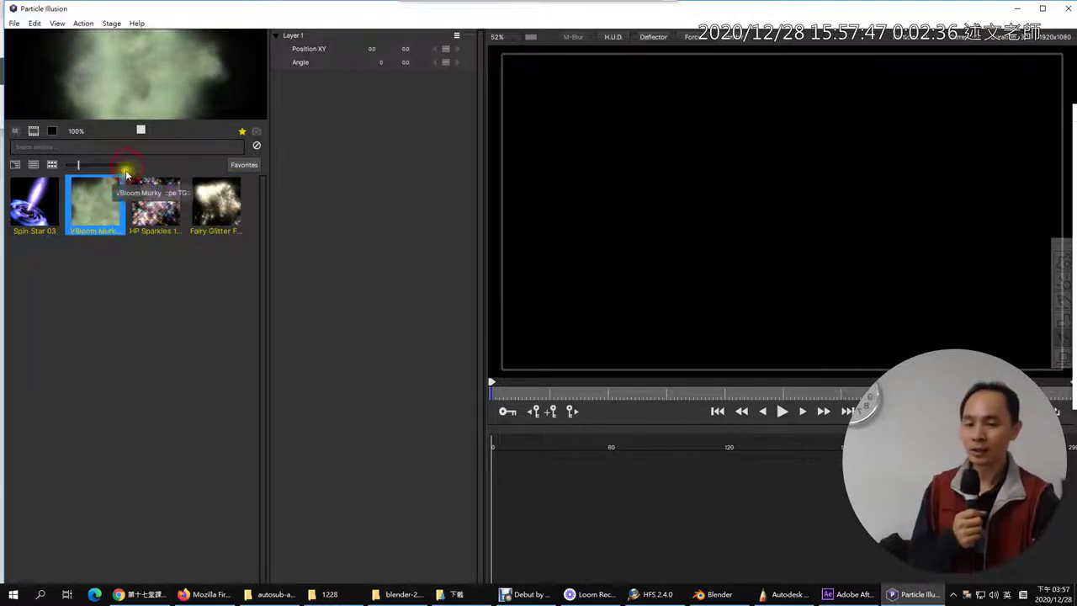
# Maximize the window, and show the favorite emitters as a list and as thumbnails again
pyautogui.doubleClick(265, 9)
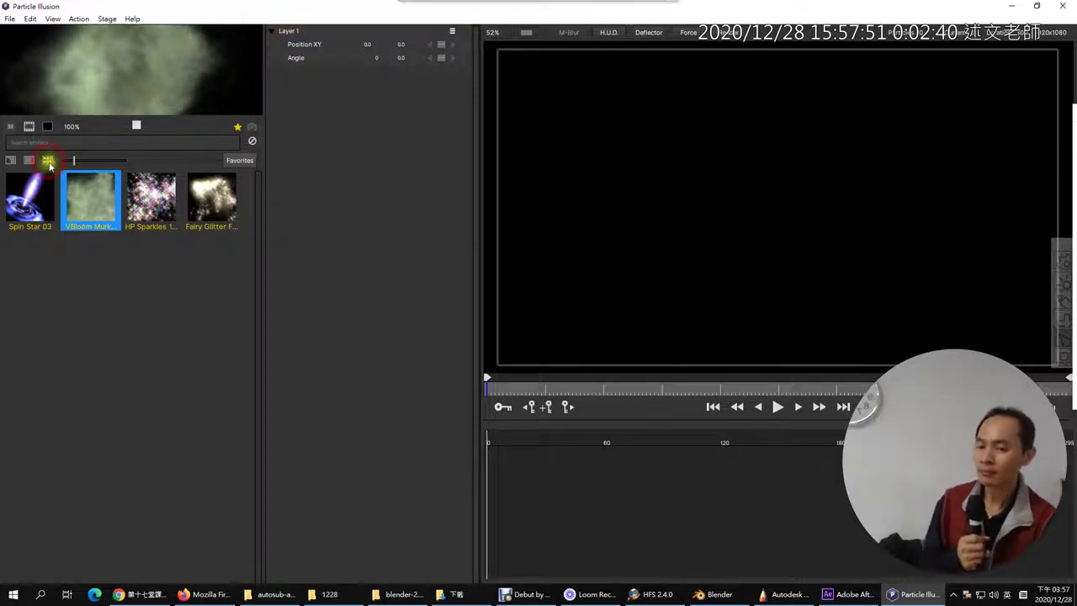
pyautogui.click(19, 163)
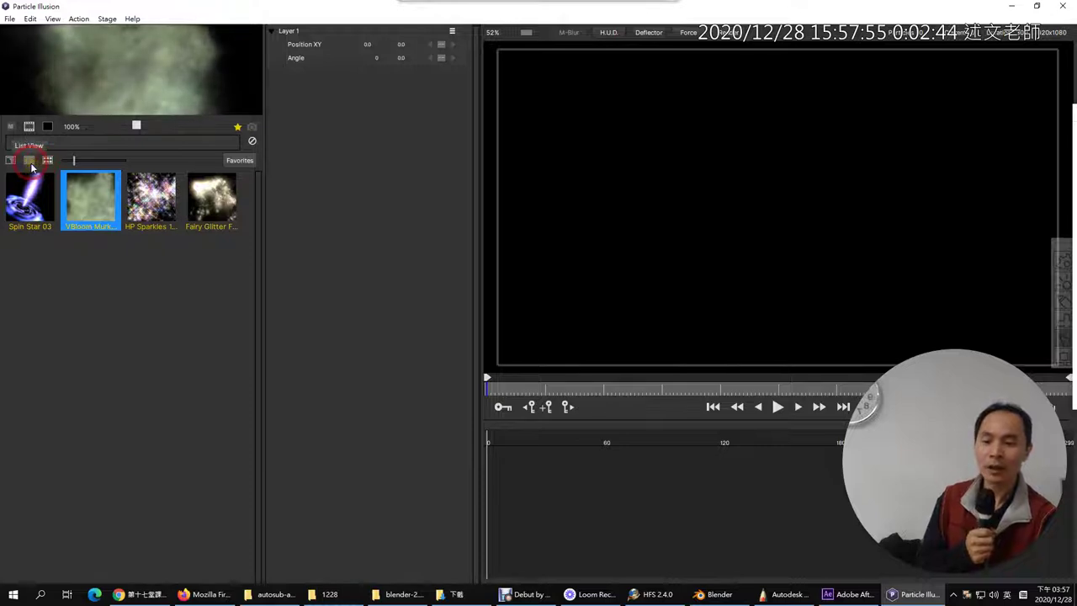
pyautogui.click(30, 164)
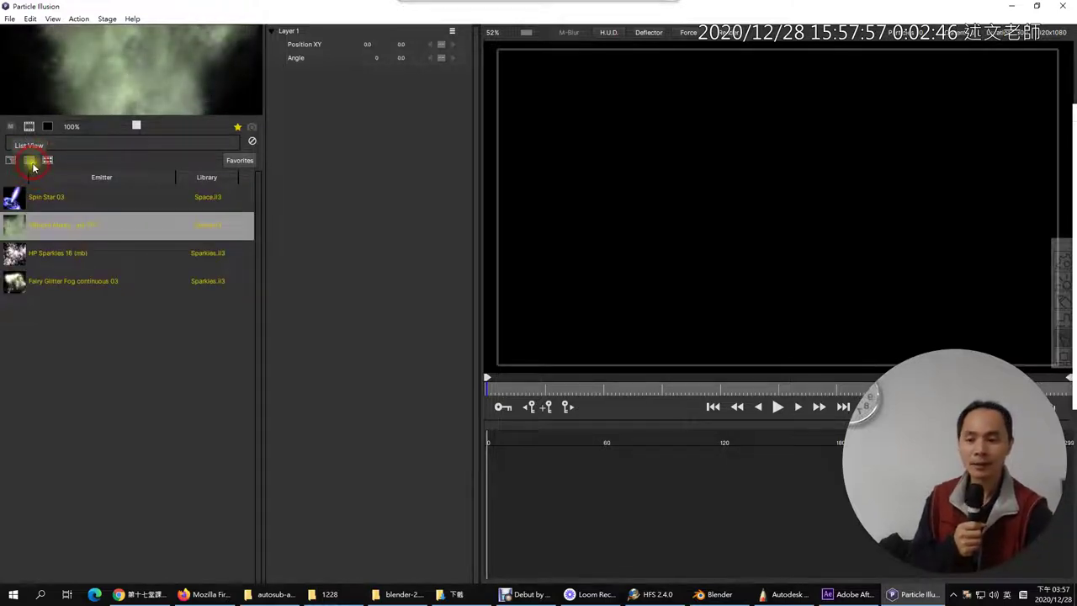
pyautogui.click(47, 160)
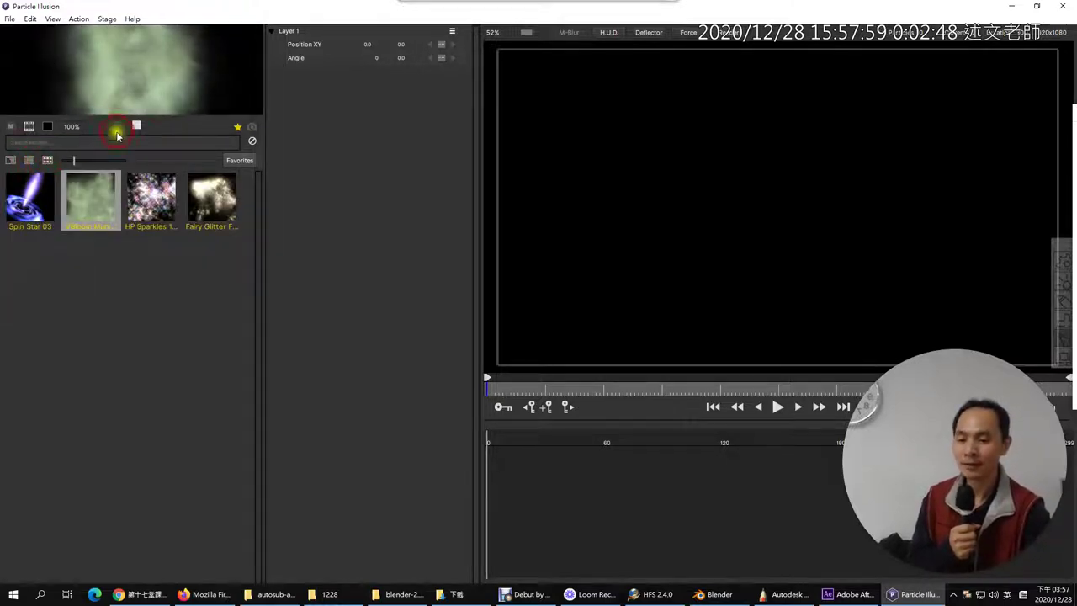
# Try out the emitter preview's background image and its background color picker, choosing black
pyautogui.click(28, 126)
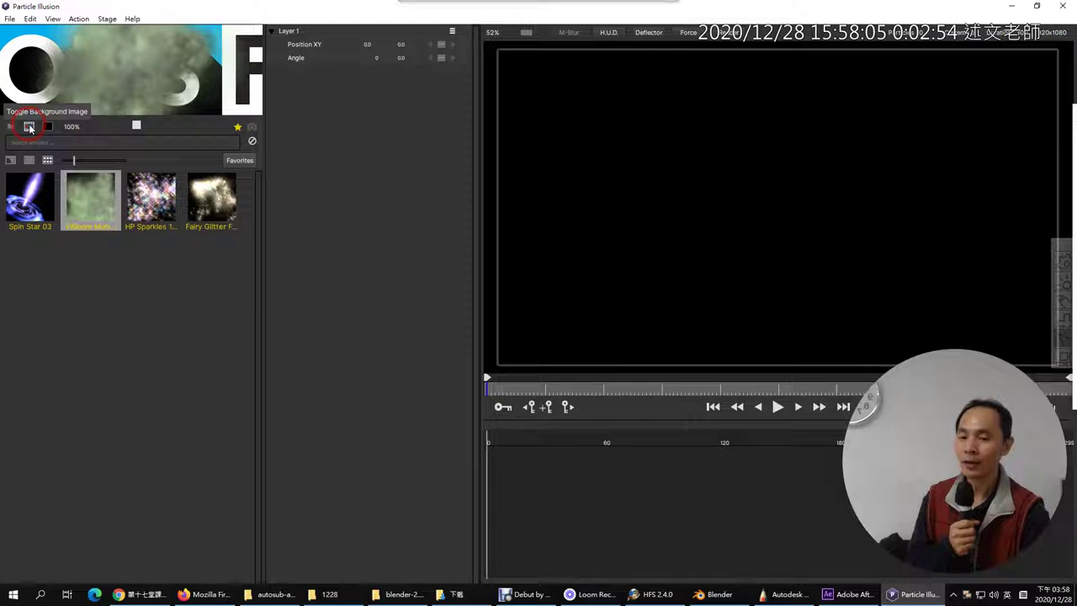
pyautogui.click(47, 128)
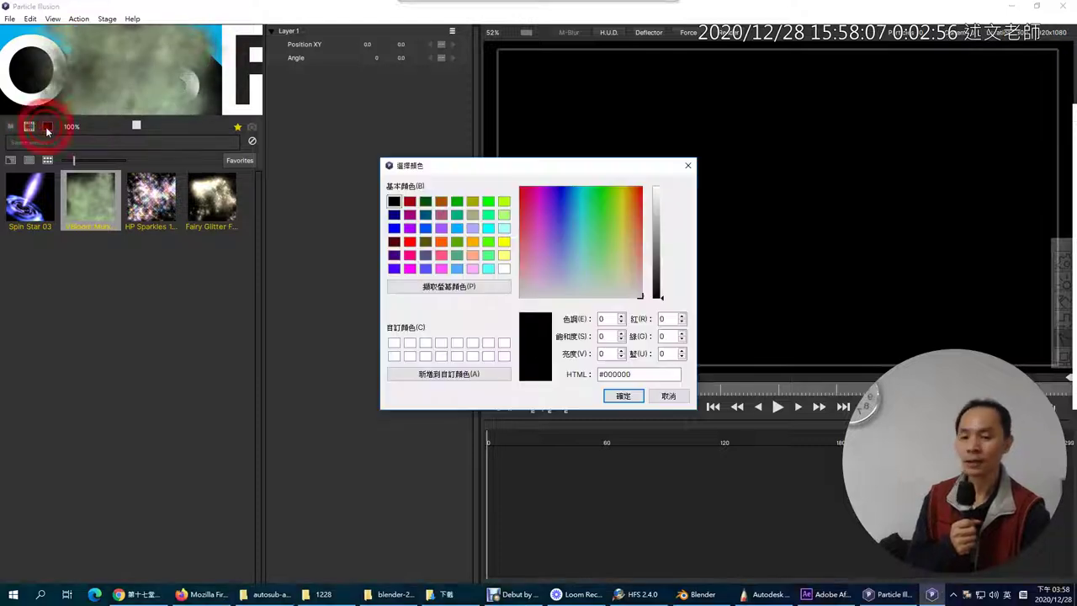
pyautogui.click(655, 396)
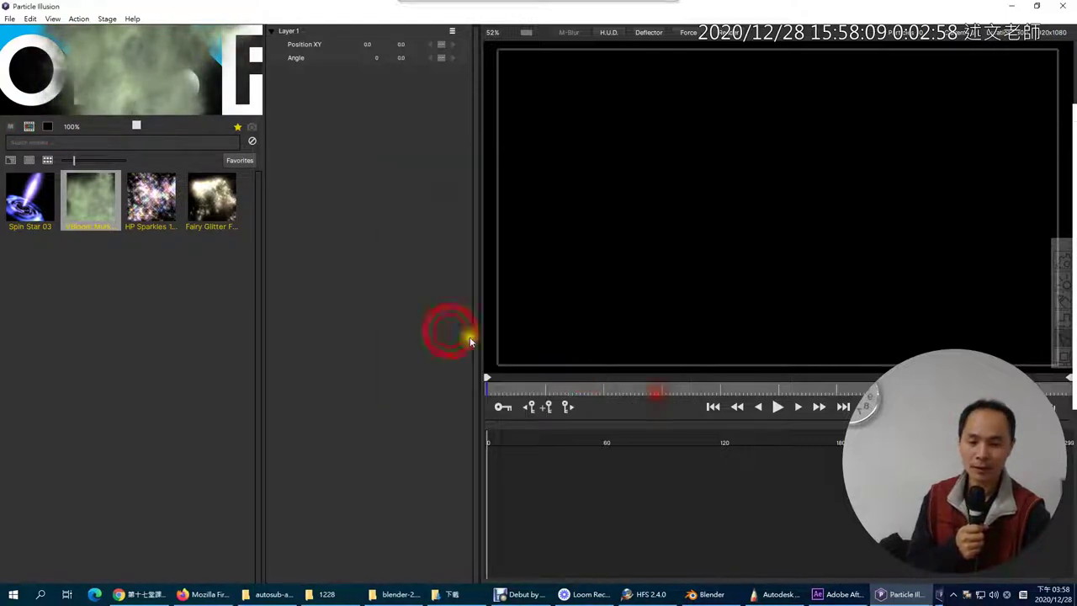
pyautogui.click(47, 126)
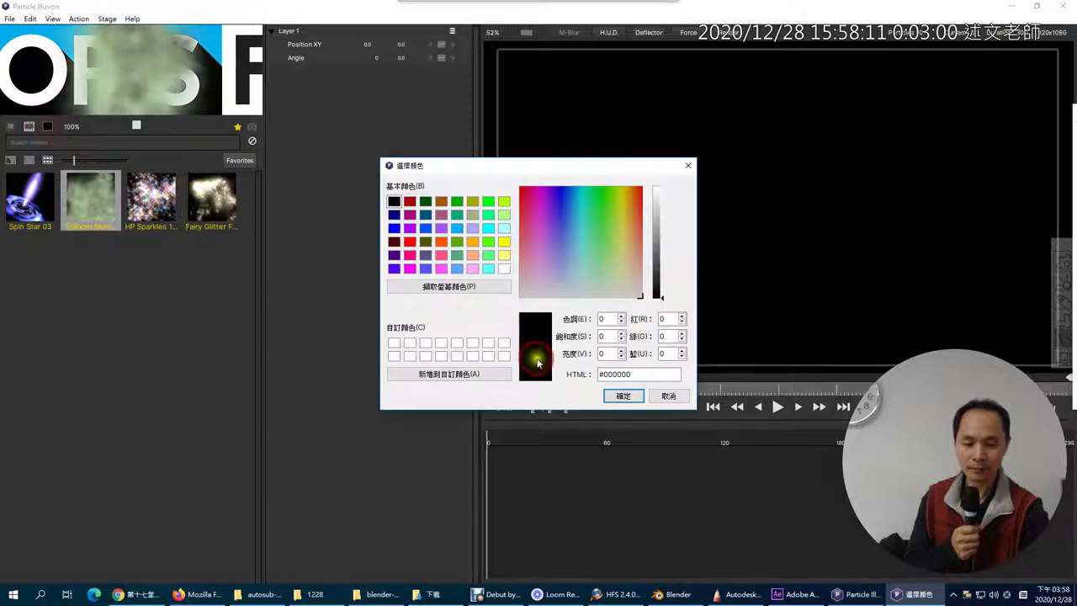
pyautogui.click(624, 397)
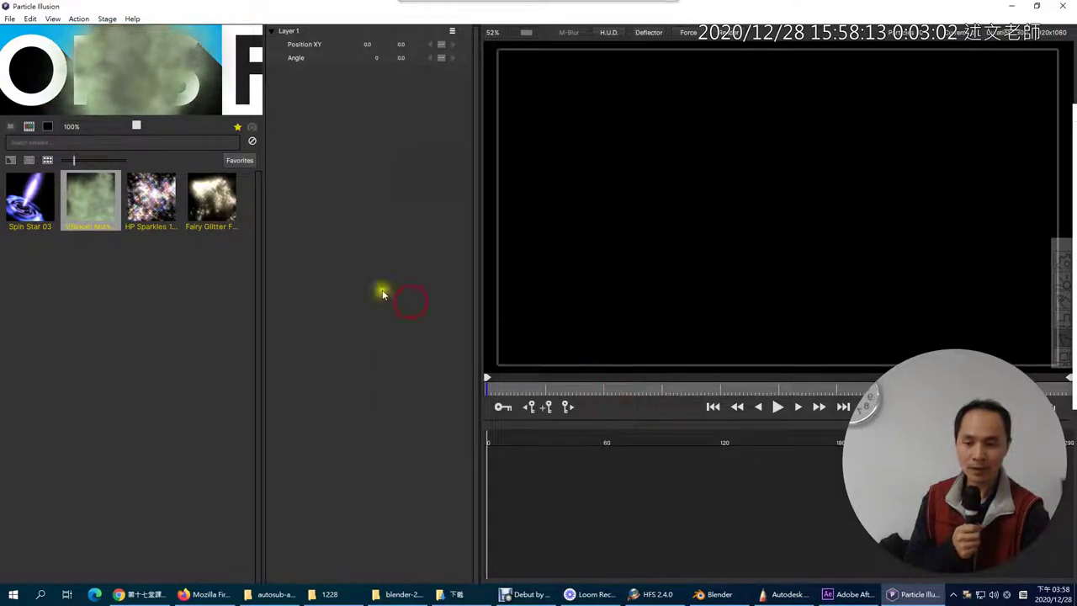
pyautogui.click(47, 128)
pyautogui.click(394, 201)
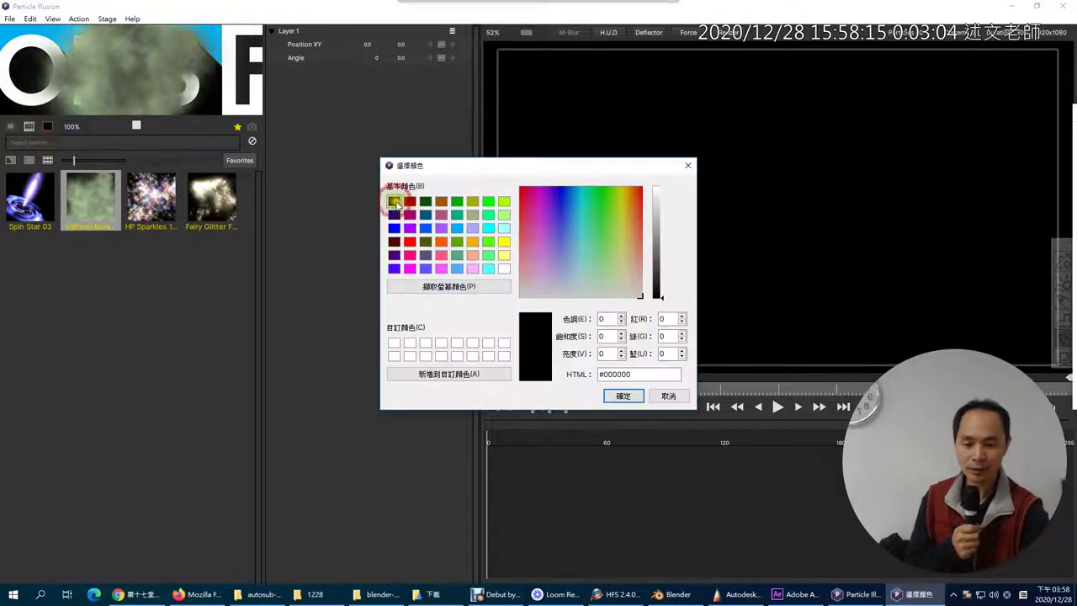
pyautogui.click(624, 397)
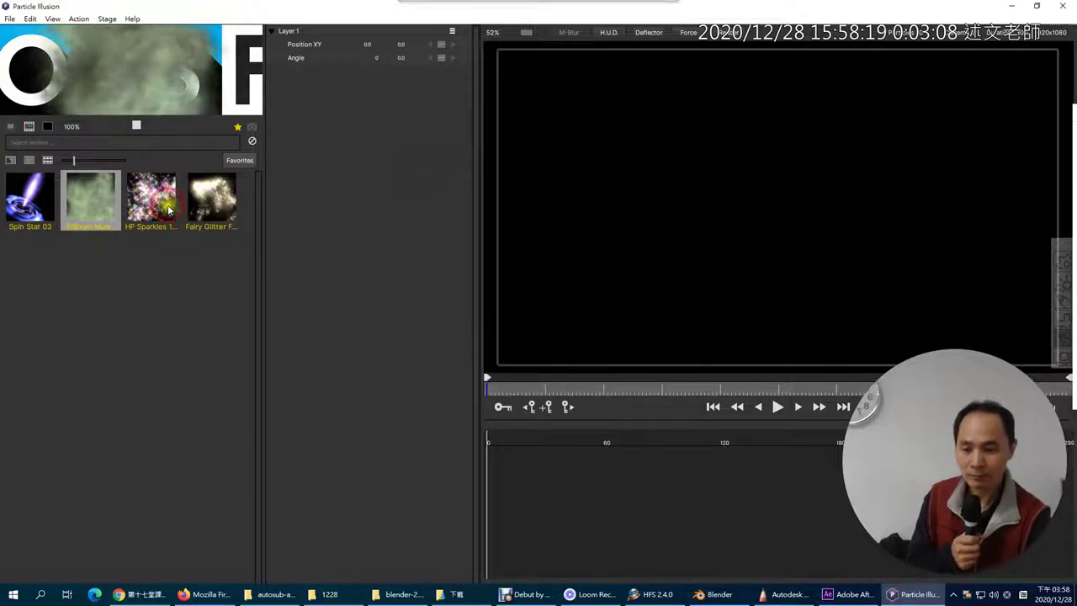
pyautogui.click(29, 126)
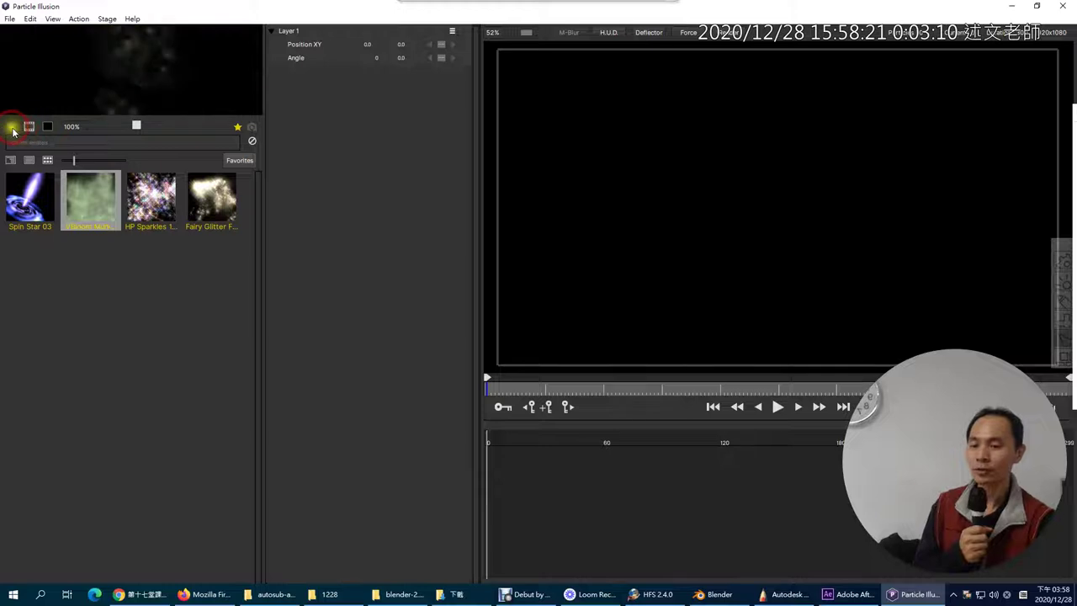
pyautogui.click(29, 126)
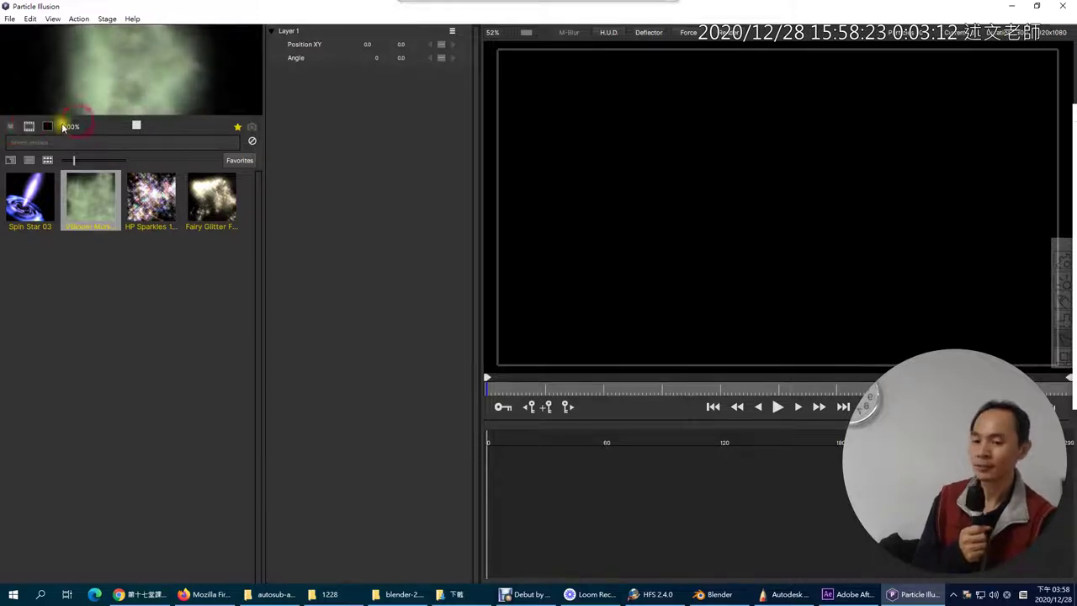
# Switch to Chrome and view the lesson page section on Particle Illusion Standalone environment settings
pyautogui.click(148, 143)
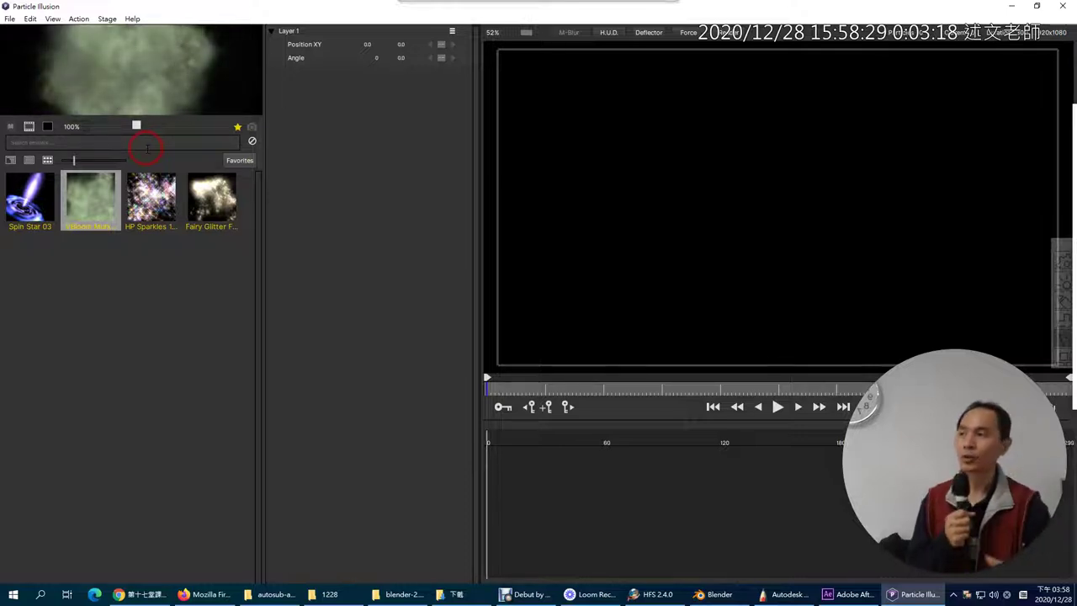
pyautogui.click(139, 594)
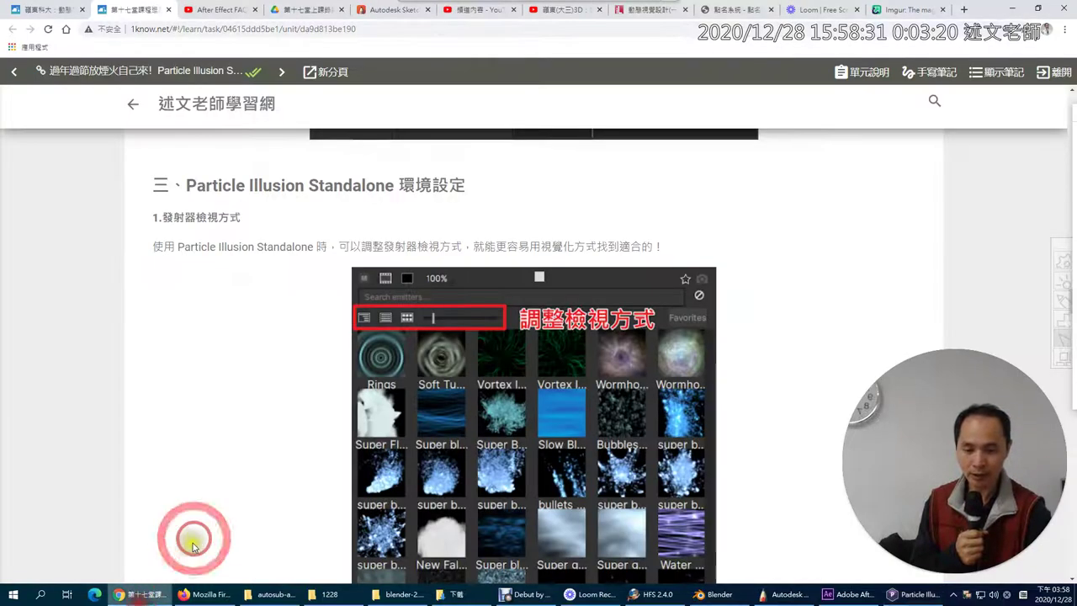
# Read the lesson page sections on starring favorite emitters and on setting the project size and video length
pyautogui.scroll(-7, 267, 455)
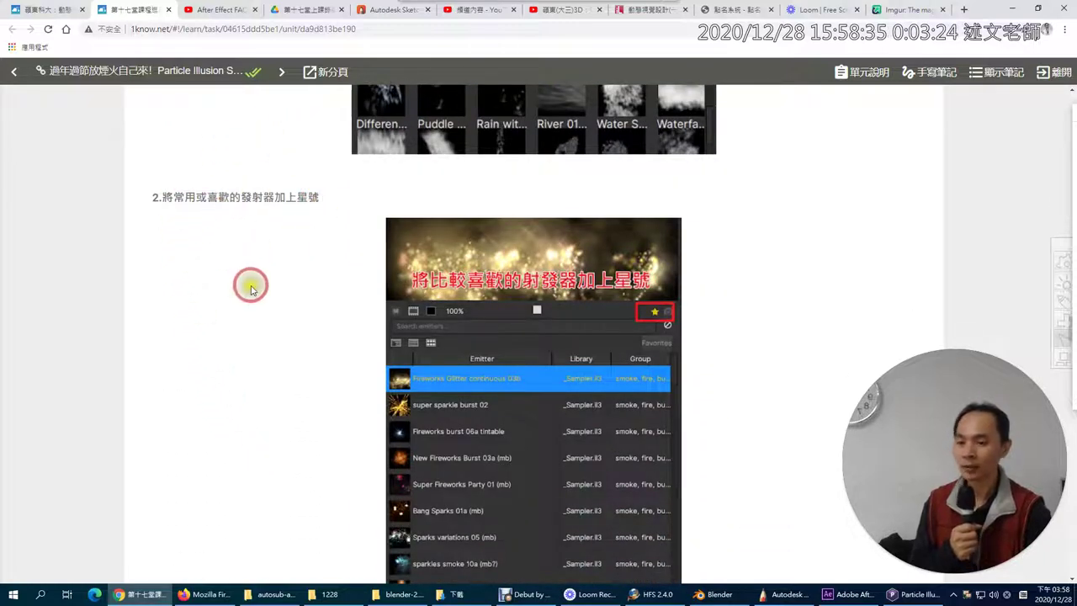
pyautogui.scroll(-6, 249, 286)
pyautogui.scroll(-3, 253, 288)
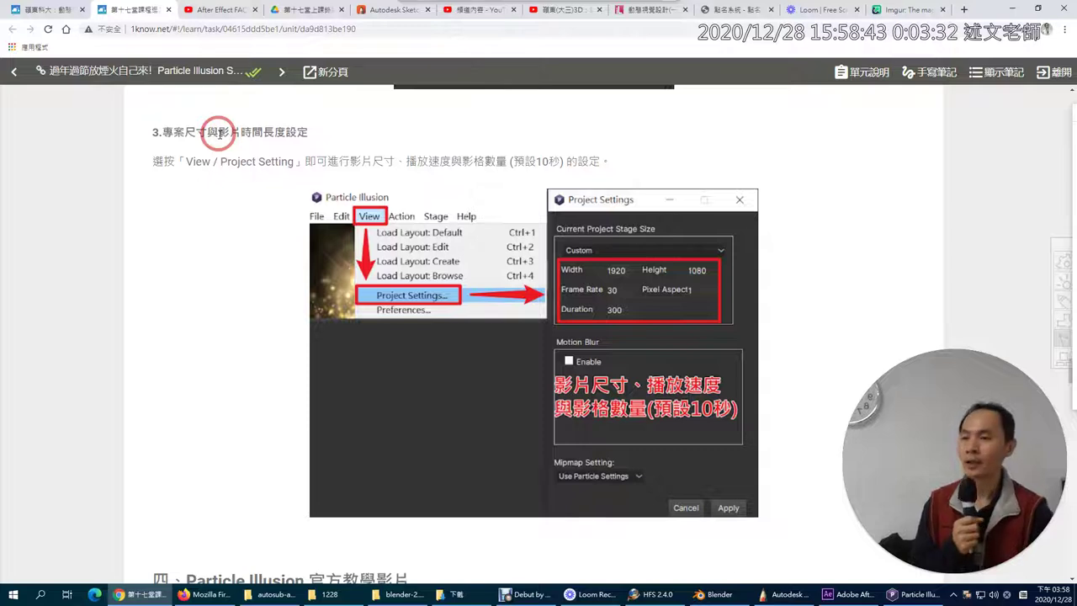
pyautogui.moveTo(159, 163); pyautogui.dragTo(288, 156)
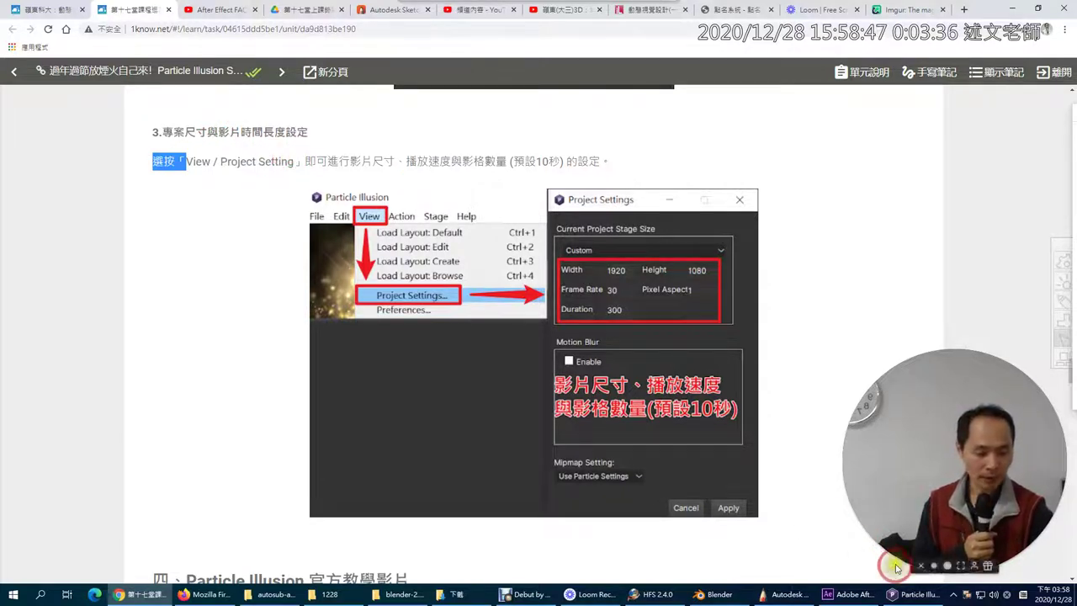
# Switch to Particle Illusion, open the project settings and examine the duration and the stage size presets
pyautogui.hotkey('alt', 'Tab')
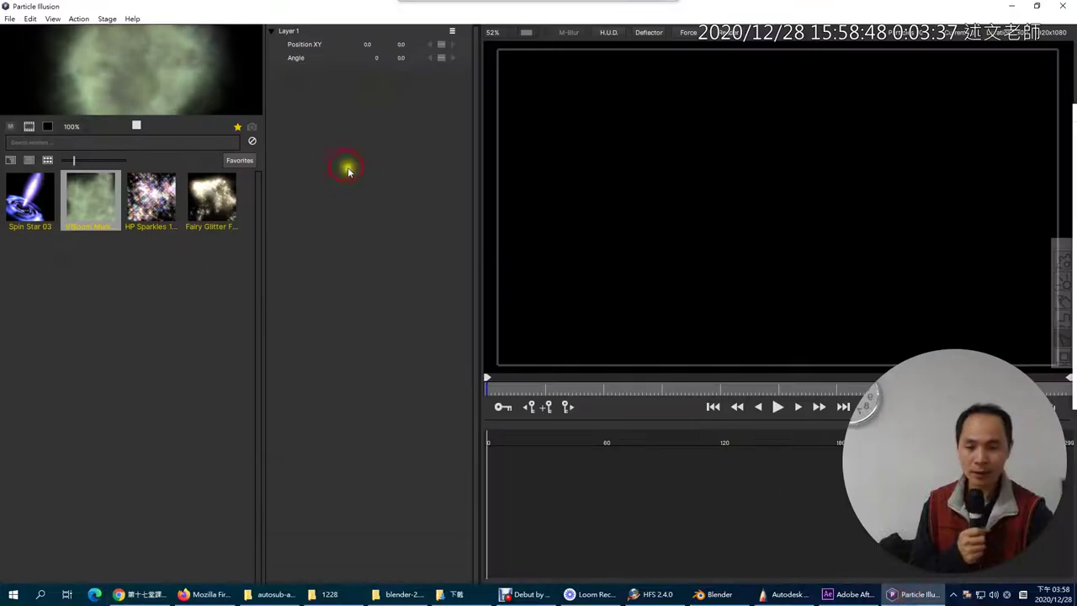
pyautogui.click(53, 19)
pyautogui.click(106, 87)
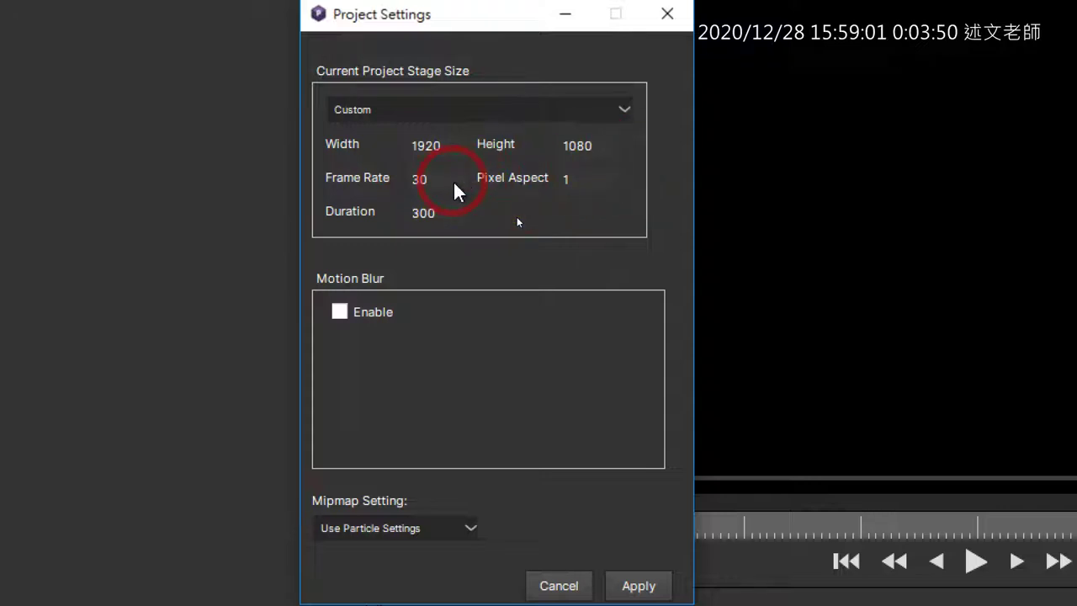
pyautogui.doubleClick(432, 214)
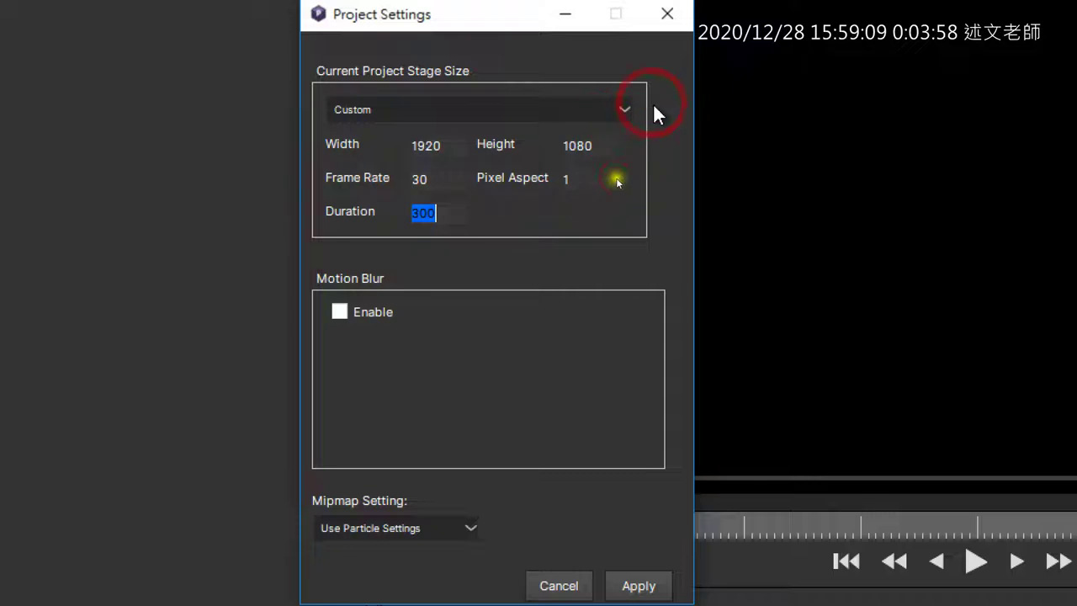
pyautogui.click(623, 110)
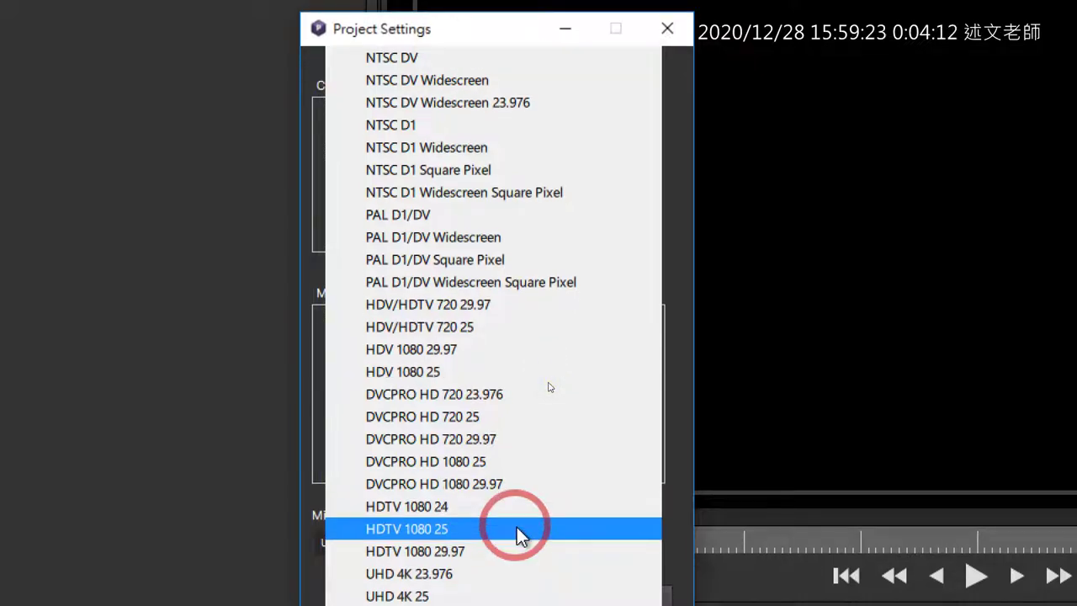
pyautogui.click(517, 529)
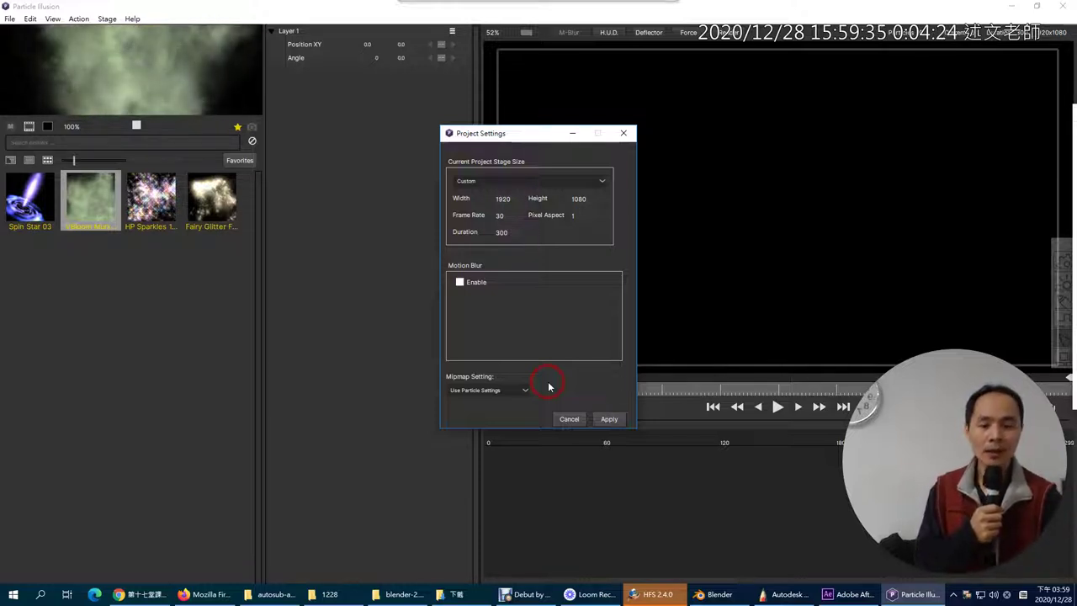
# Try enabling motion blur in the project settings and close them without applying the change
pyautogui.click(460, 283)
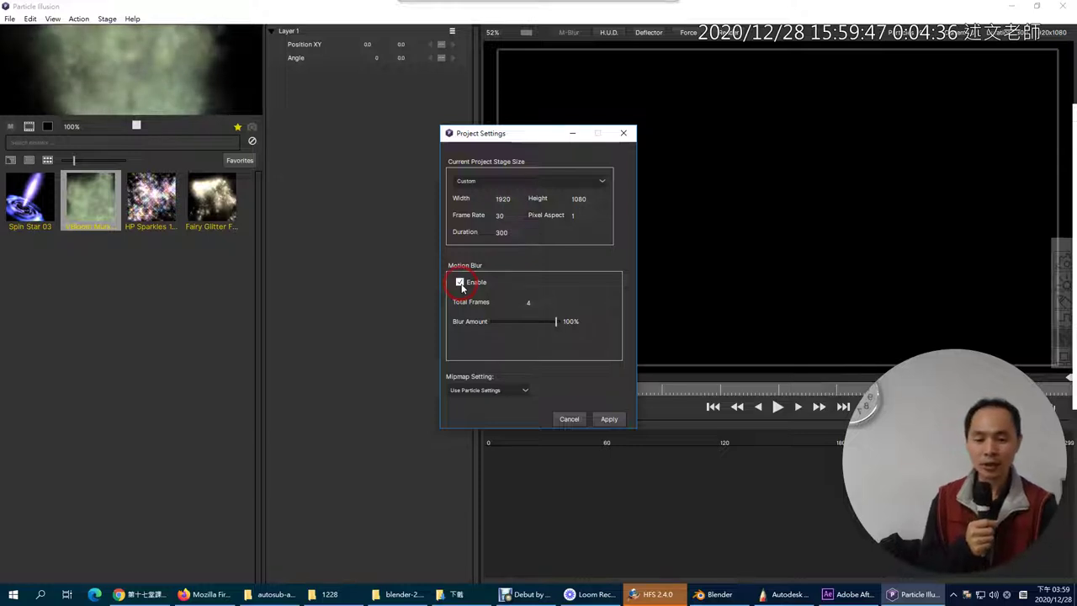
pyautogui.click(509, 239)
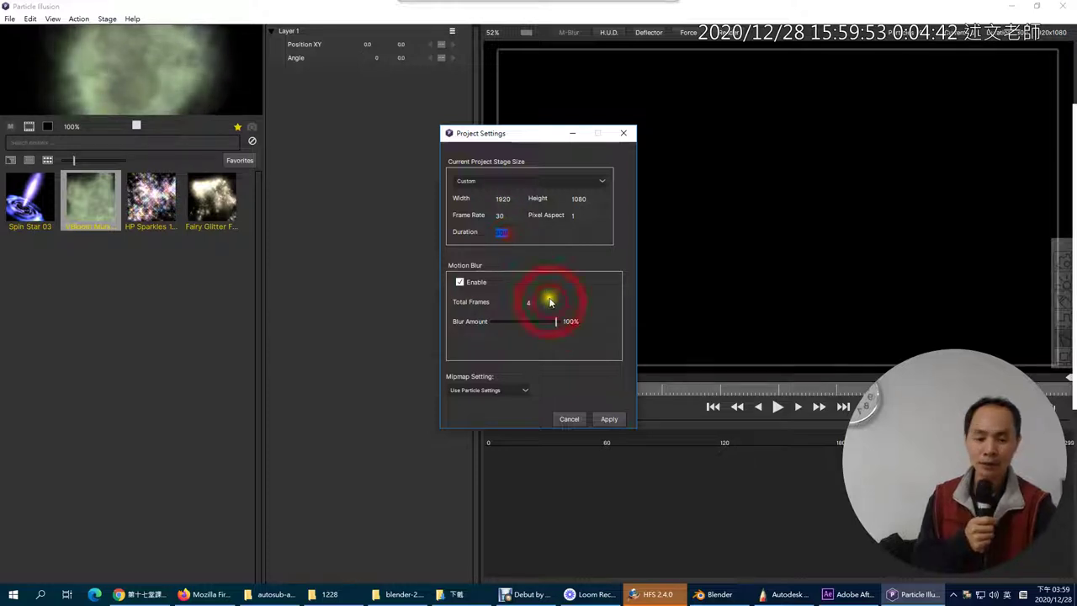
pyautogui.click(601, 421)
pyautogui.click(575, 418)
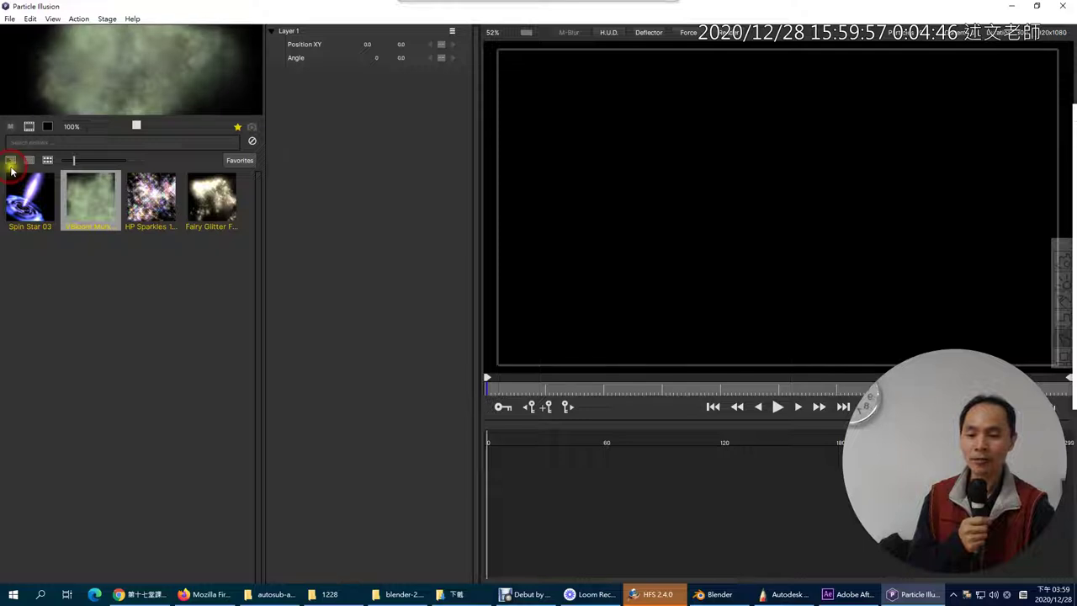
# Preview Fairy Glitter Fog continuous 03 and turn off the favorites filter so the full emitter library is listed
pyautogui.click(205, 212)
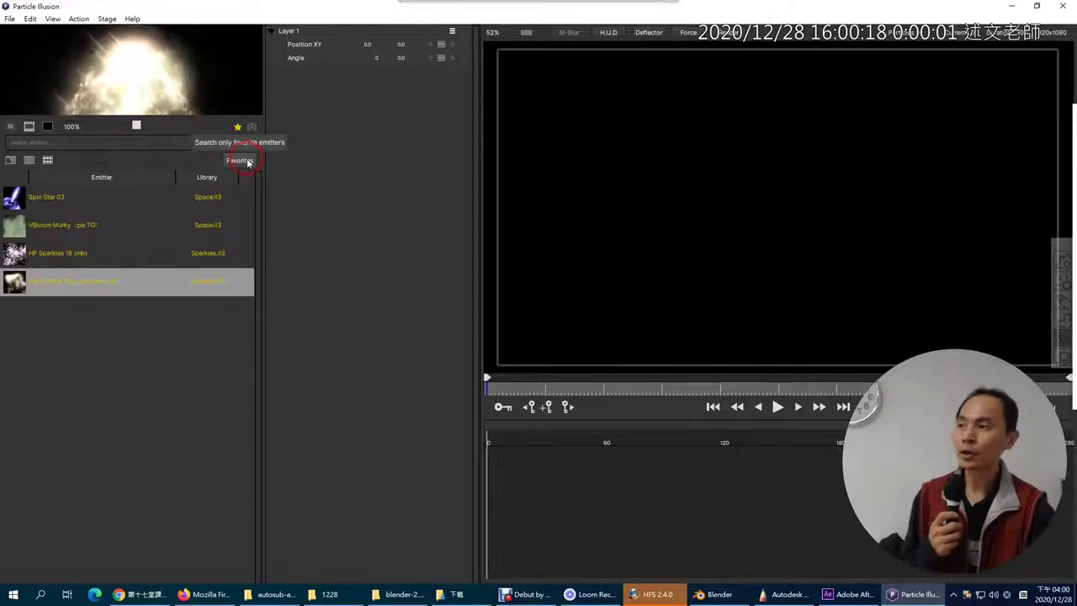
pyautogui.click(242, 161)
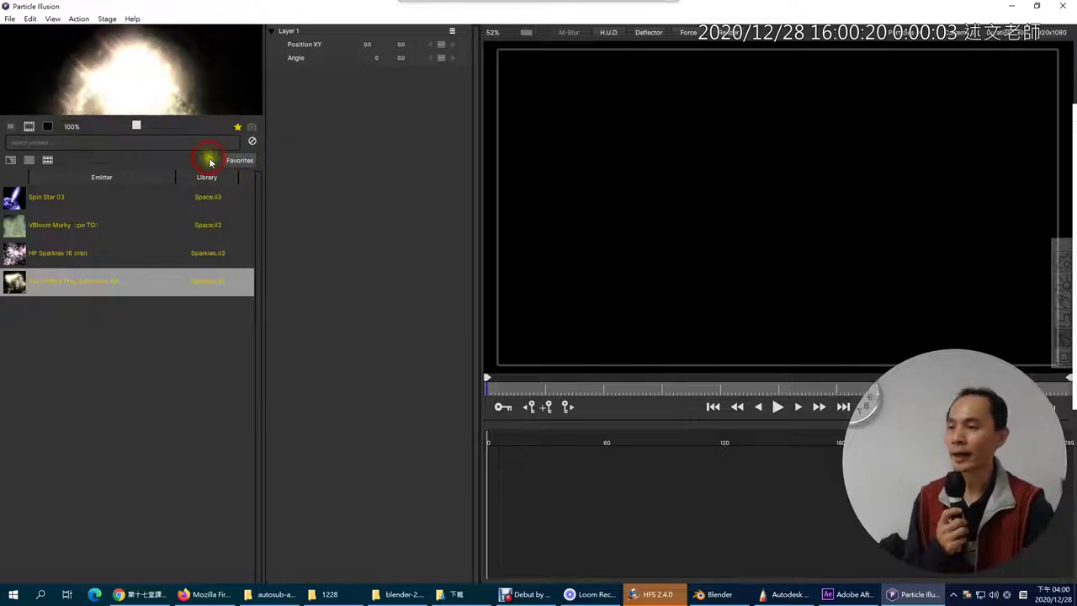
pyautogui.click(240, 164)
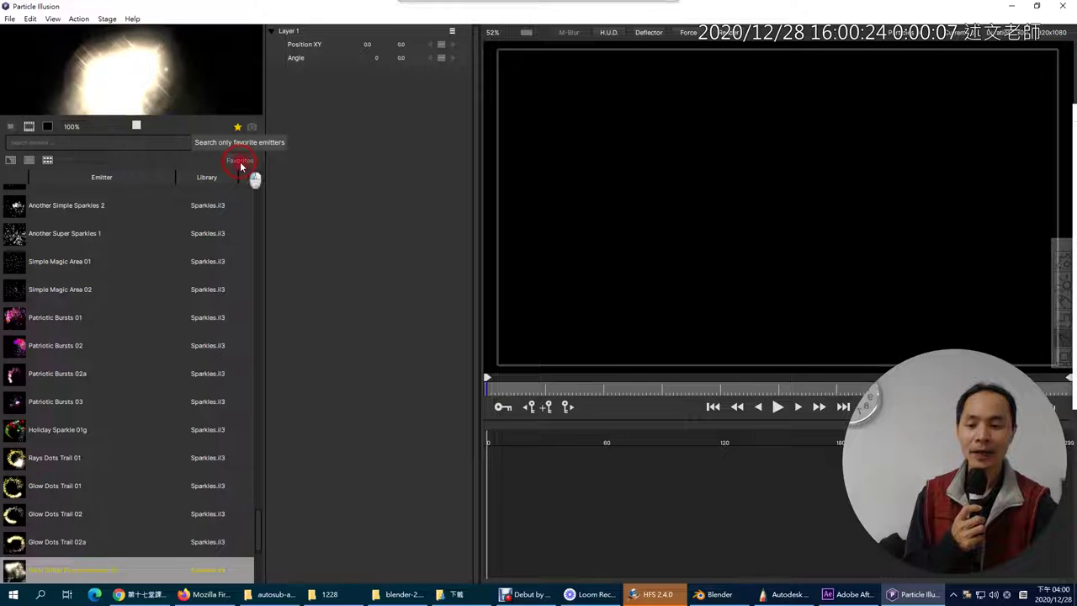
pyautogui.click(241, 164)
pyautogui.click(240, 164)
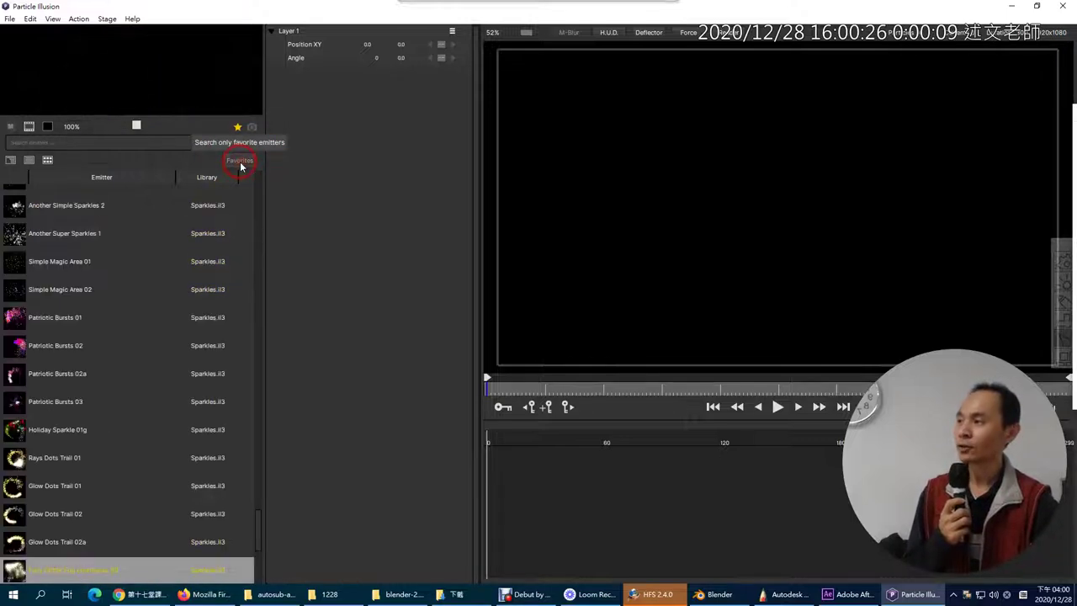
pyautogui.click(237, 162)
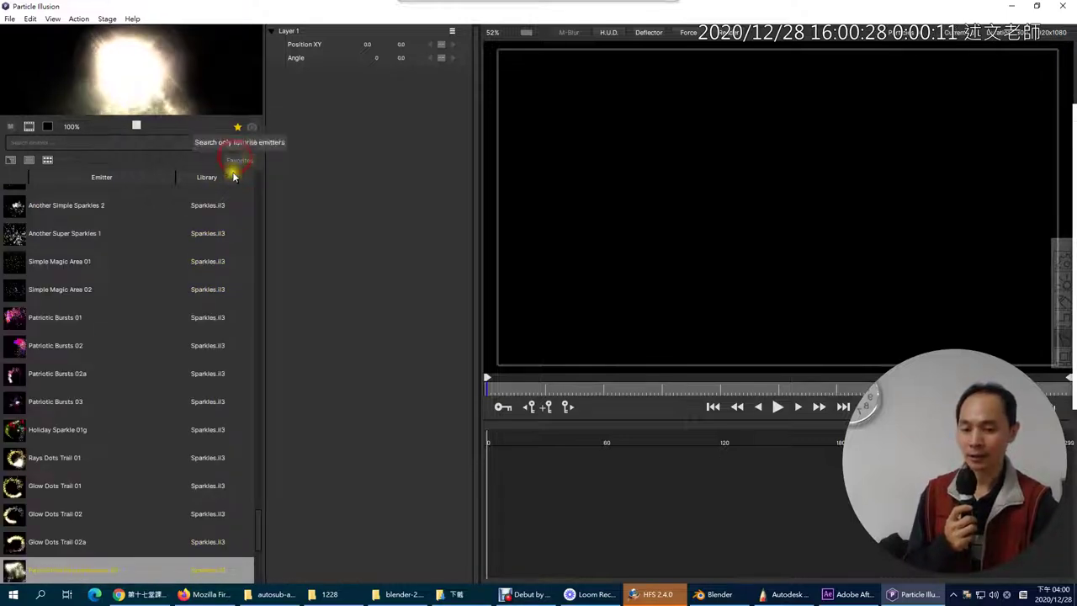
# Preview Patriotic Bursts 01 and show the emitter library as a library tree, a list and a thumbnail grid
pyautogui.click(93, 325)
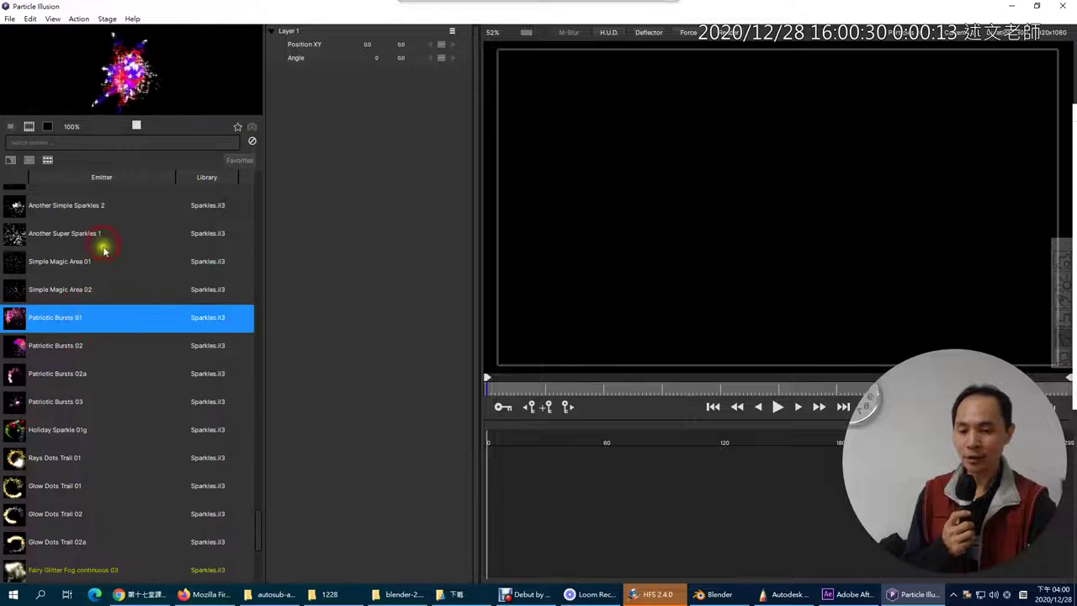
pyautogui.scroll(5, 106, 270)
pyautogui.click(11, 162)
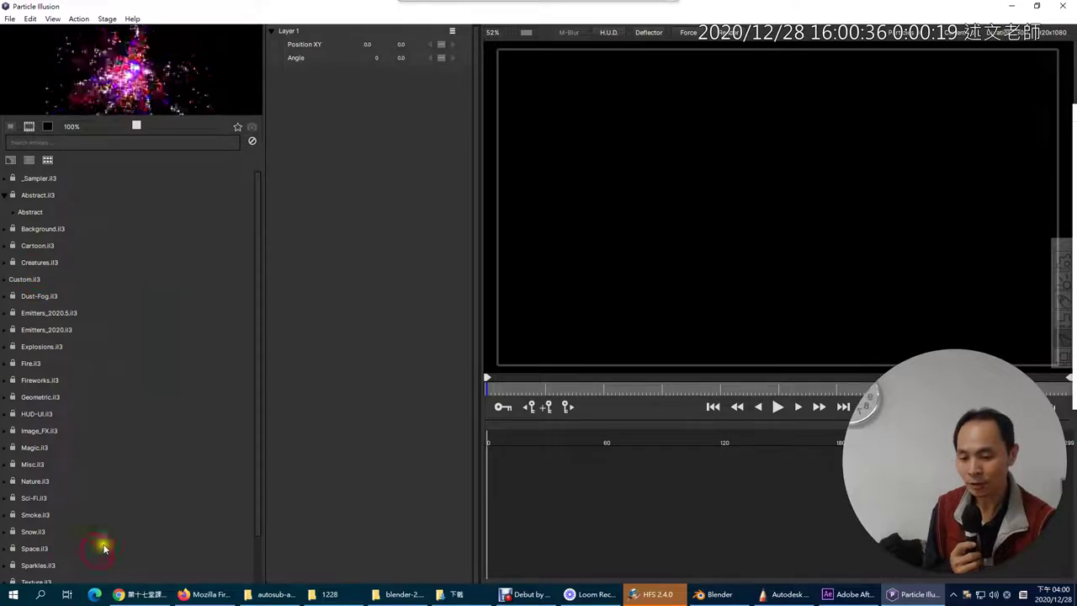
pyautogui.click(31, 160)
pyautogui.click(48, 160)
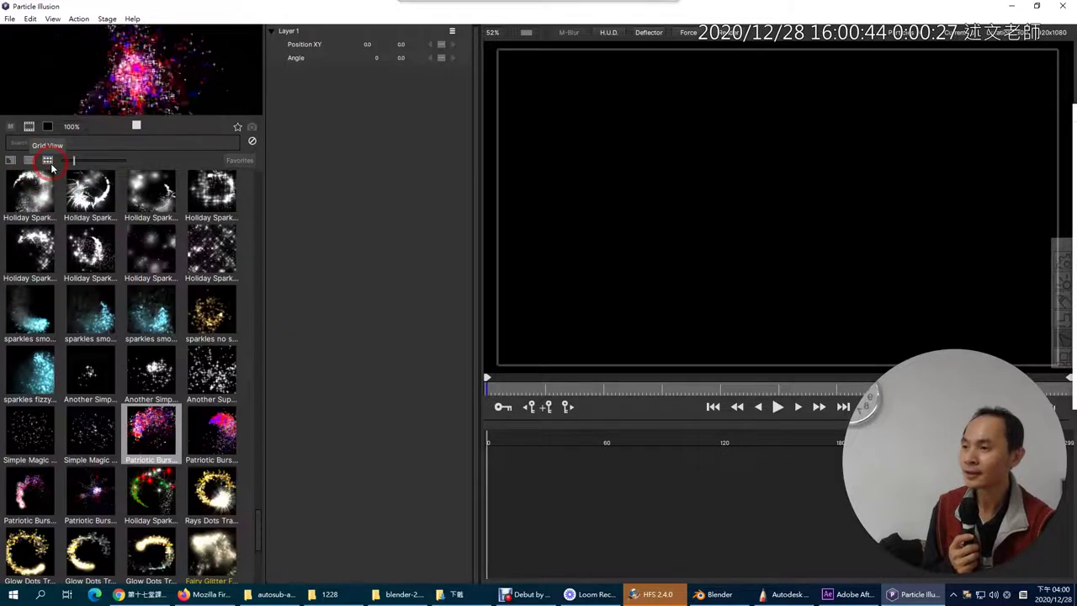
# Browse the smoke emitters, previewing the New Meteor emitter and choosing Spark Flare with Smoke 04 (mb)
pyautogui.moveTo(257, 515); pyautogui.dragTo(258, 484)
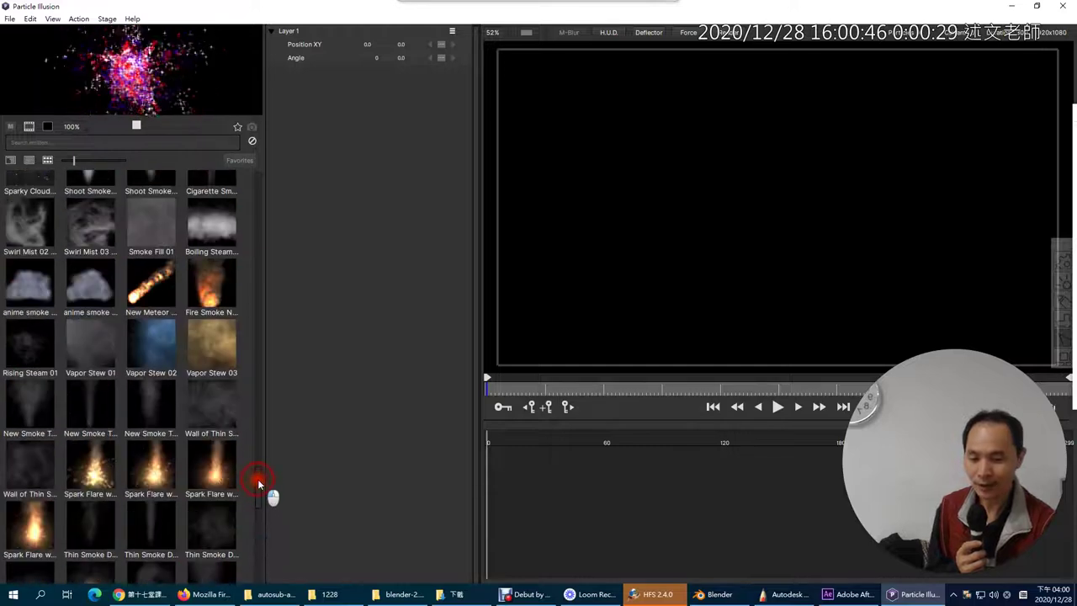
pyautogui.click(154, 295)
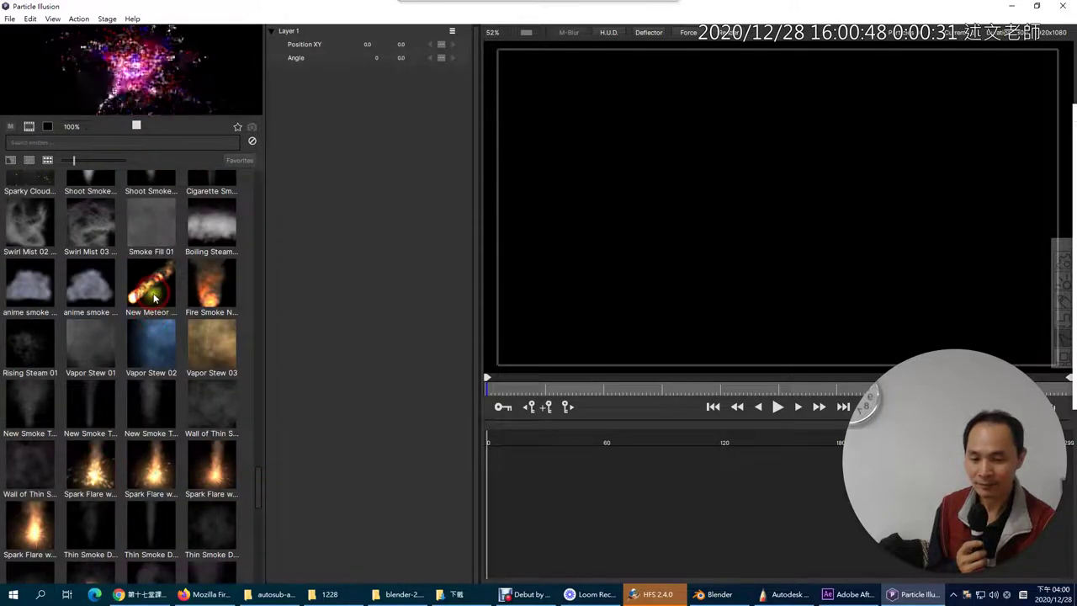
pyautogui.click(153, 294)
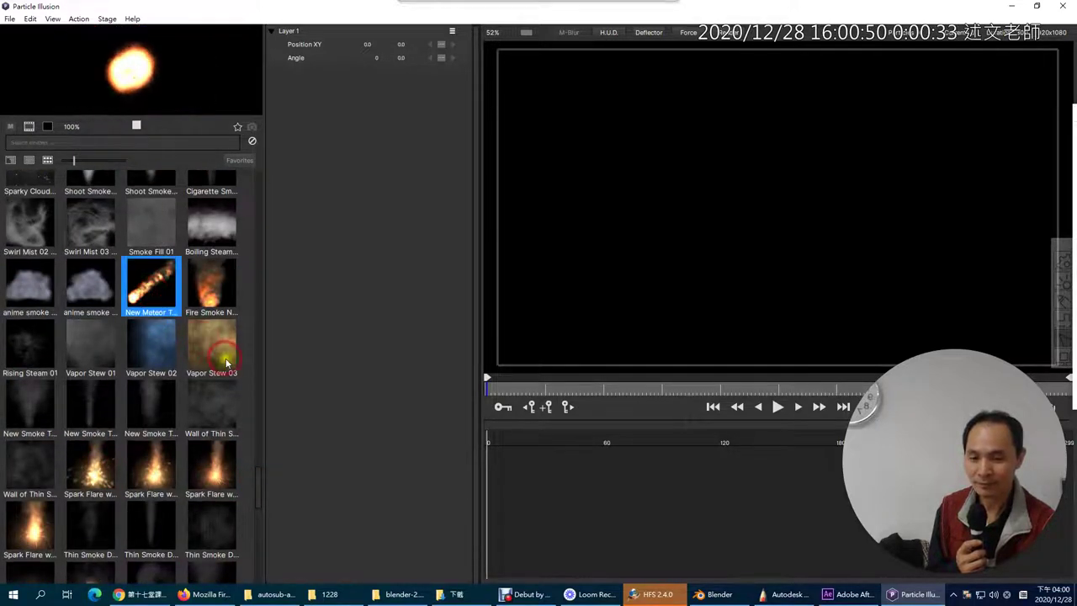
pyautogui.click(226, 362)
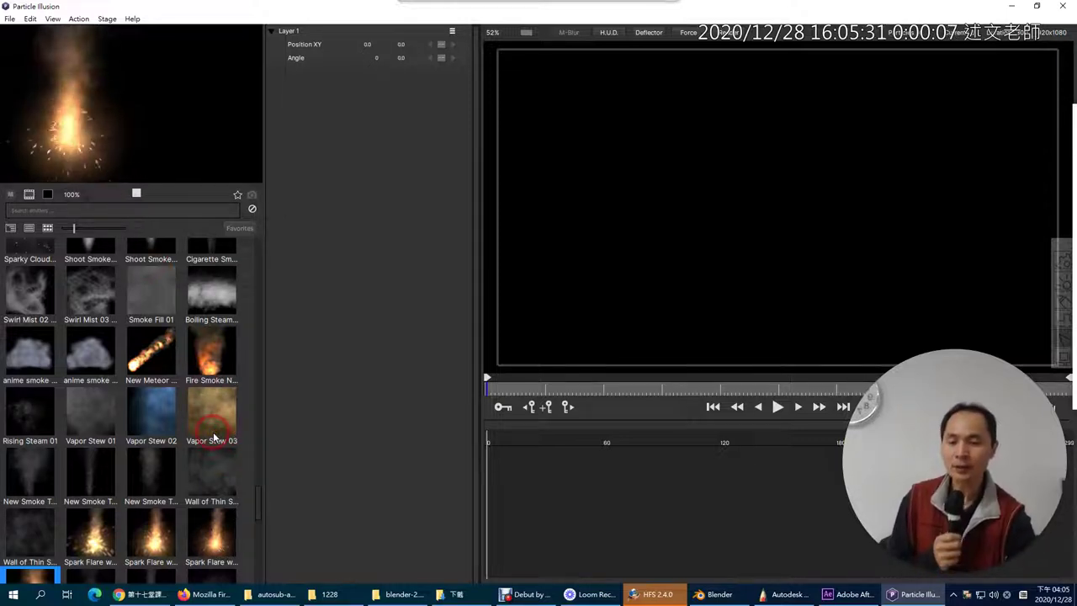
# Place Spark Flare with Smoke 04 (mb) on the stage at about -772, -402, play the animation and return to the first frame
pyautogui.scroll(3, 214, 435)
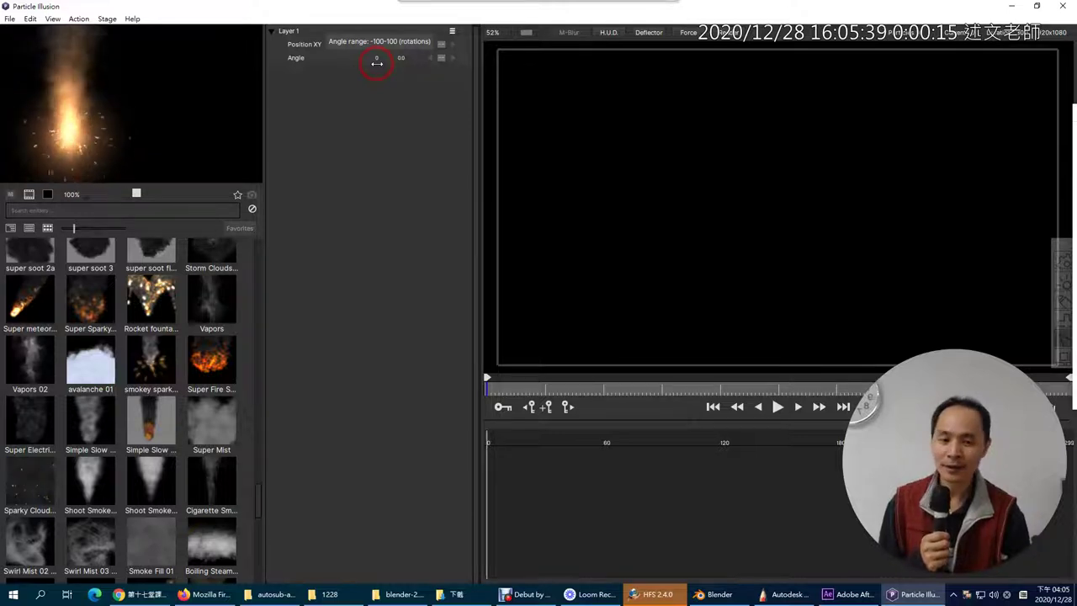
pyautogui.click(553, 90)
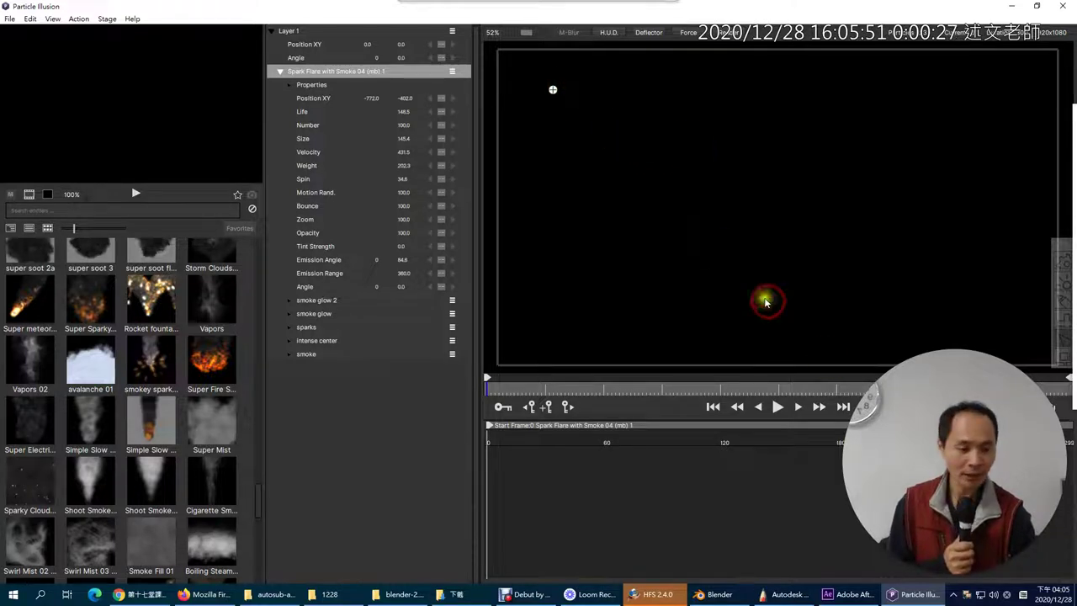
pyautogui.moveTo(951, 511); pyautogui.dragTo(118, 509)
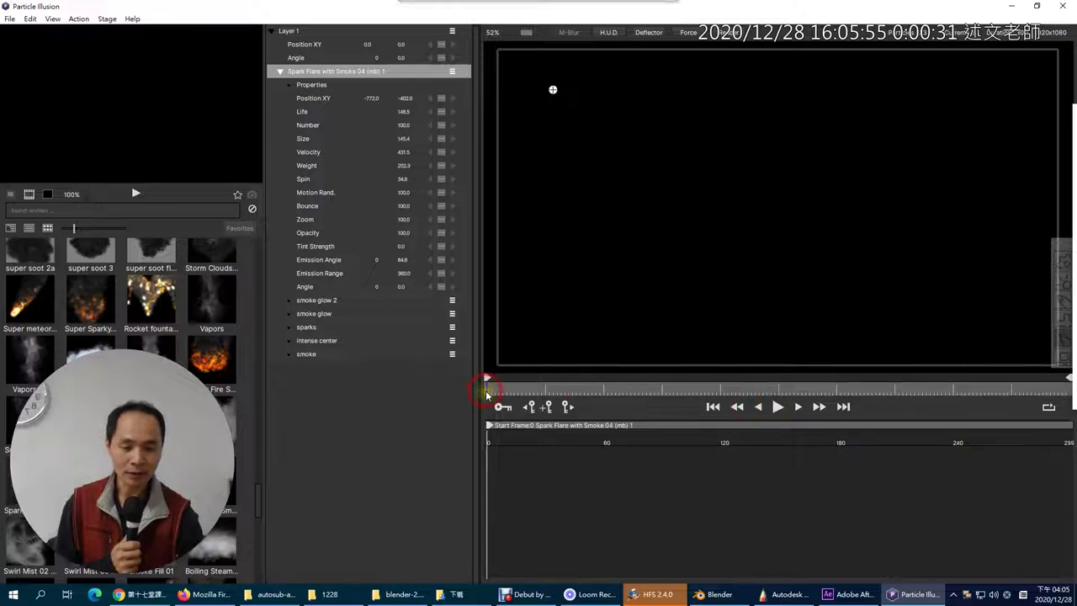
pyautogui.moveTo(487, 392); pyautogui.dragTo(540, 392)
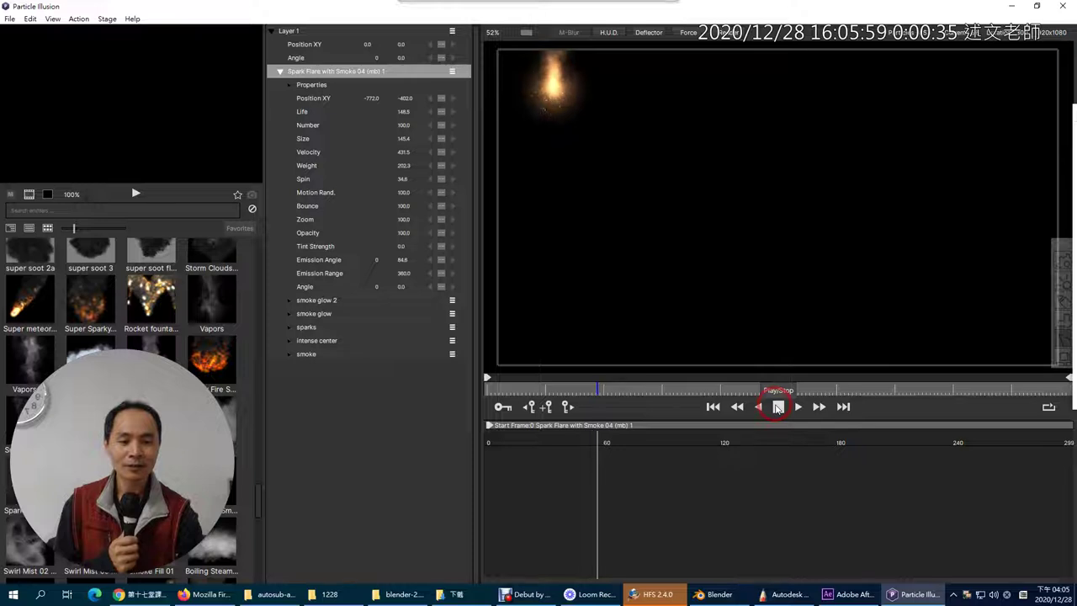
pyautogui.click(778, 407)
pyautogui.click(688, 395)
pyautogui.click(712, 407)
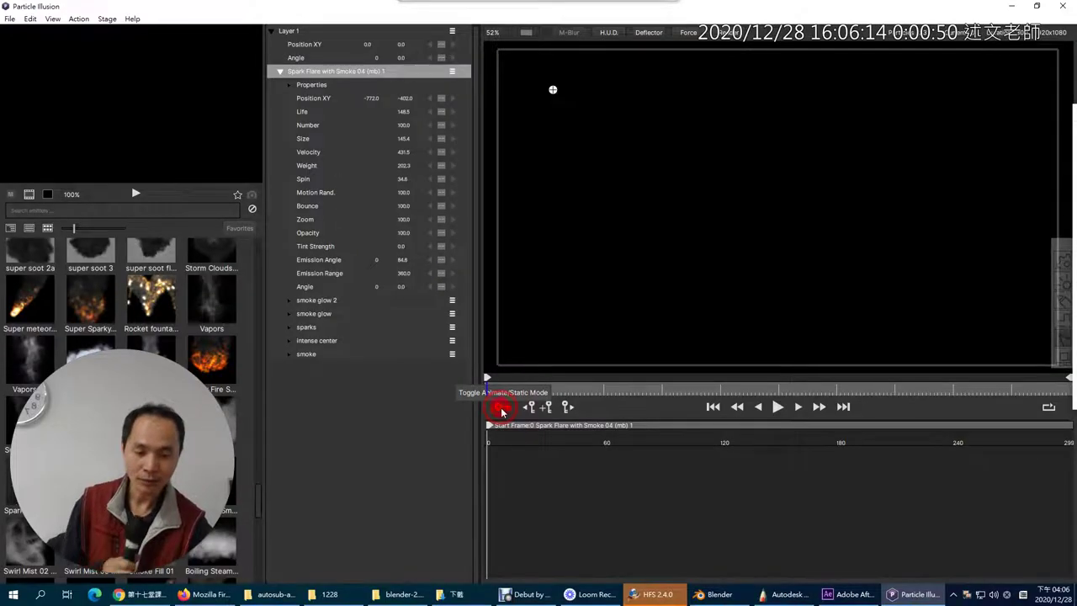
# Turn on Animate mode and play the animation, stopping at about frame 77
pyautogui.click(501, 409)
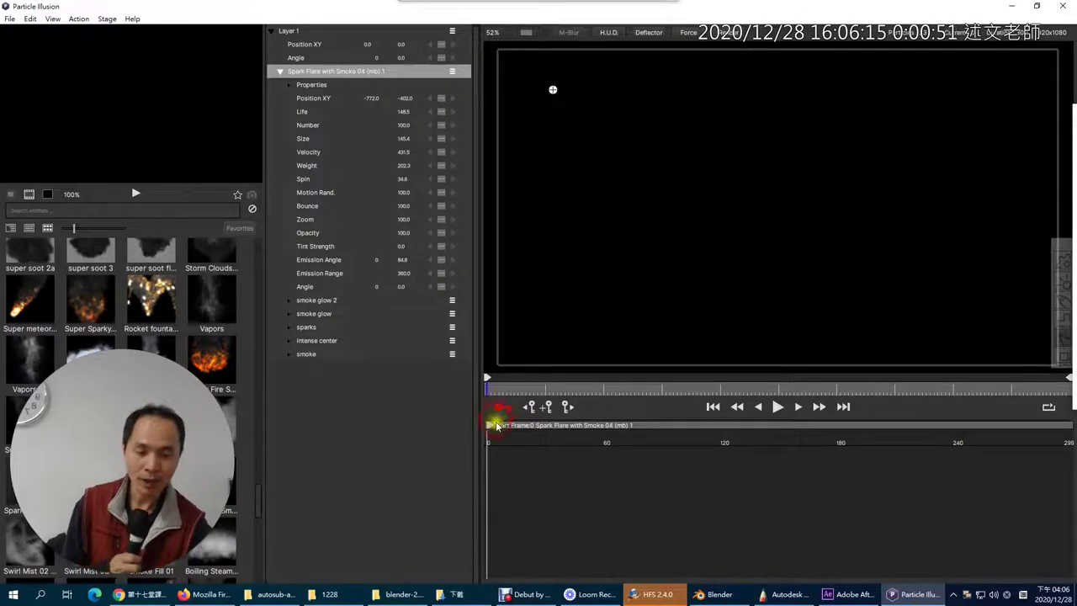
pyautogui.click(779, 407)
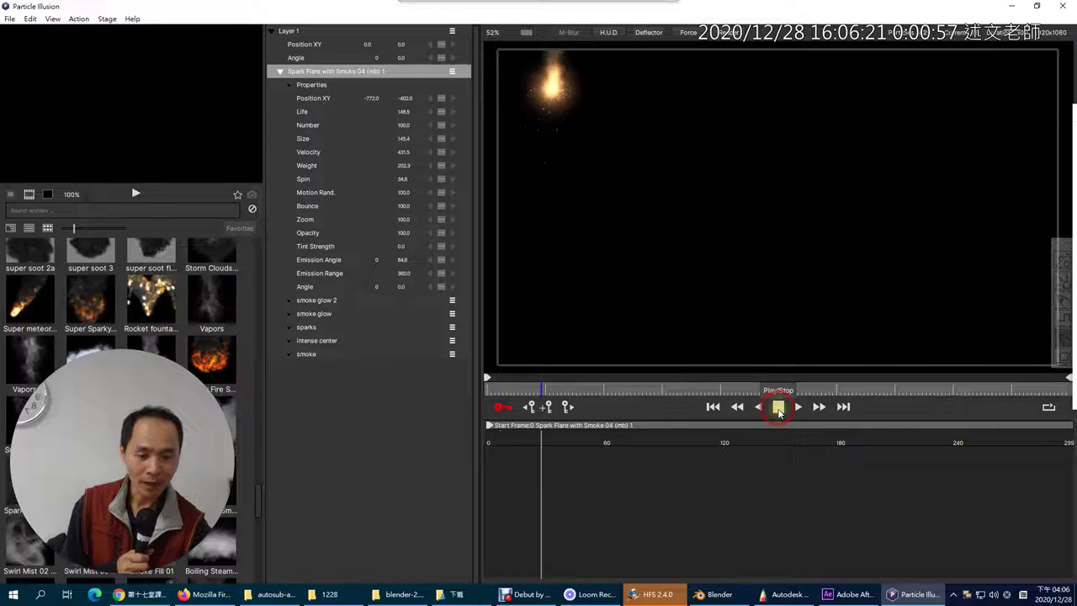
pyautogui.click(779, 407)
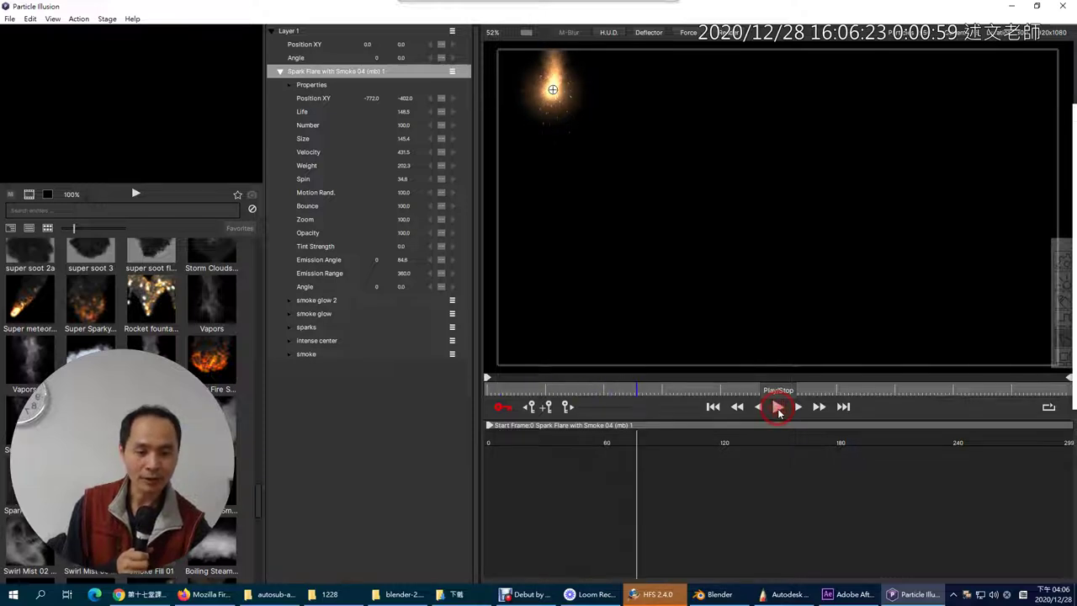
pyautogui.click(578, 119)
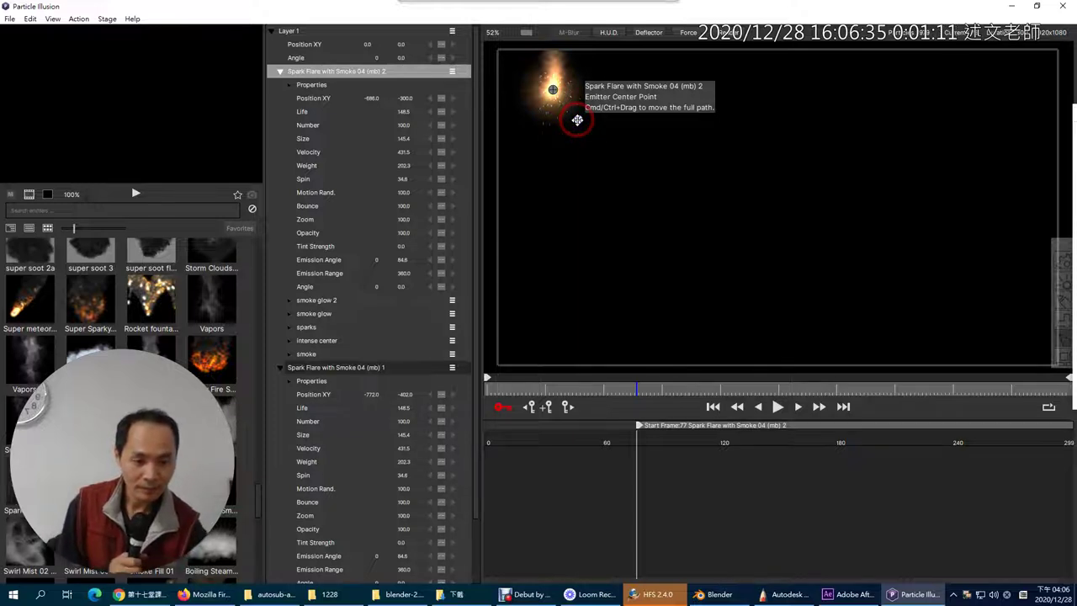
pyautogui.click(452, 70)
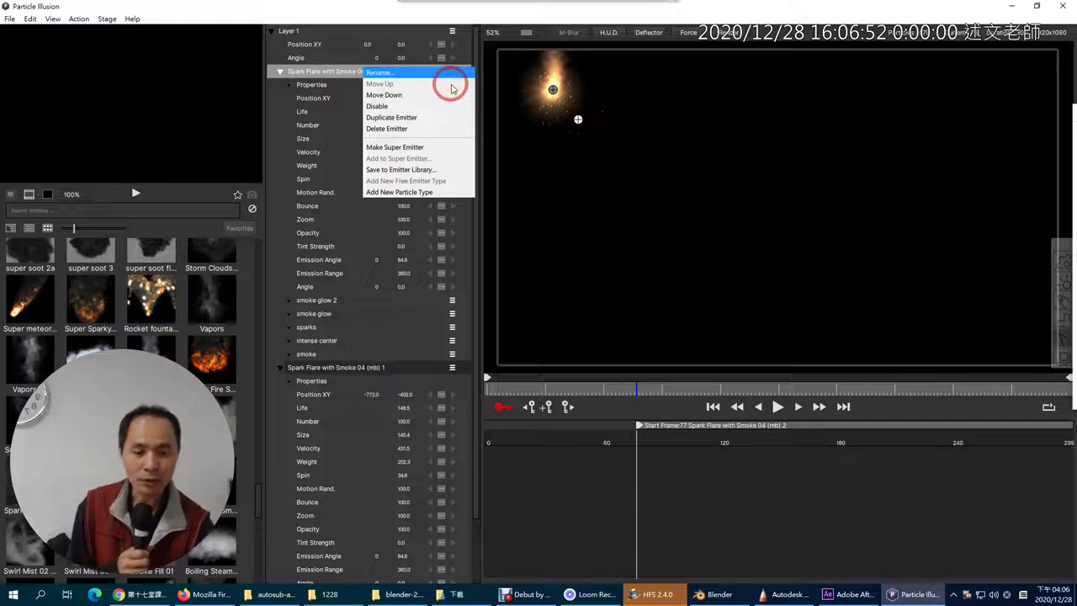
pyautogui.click(330, 74)
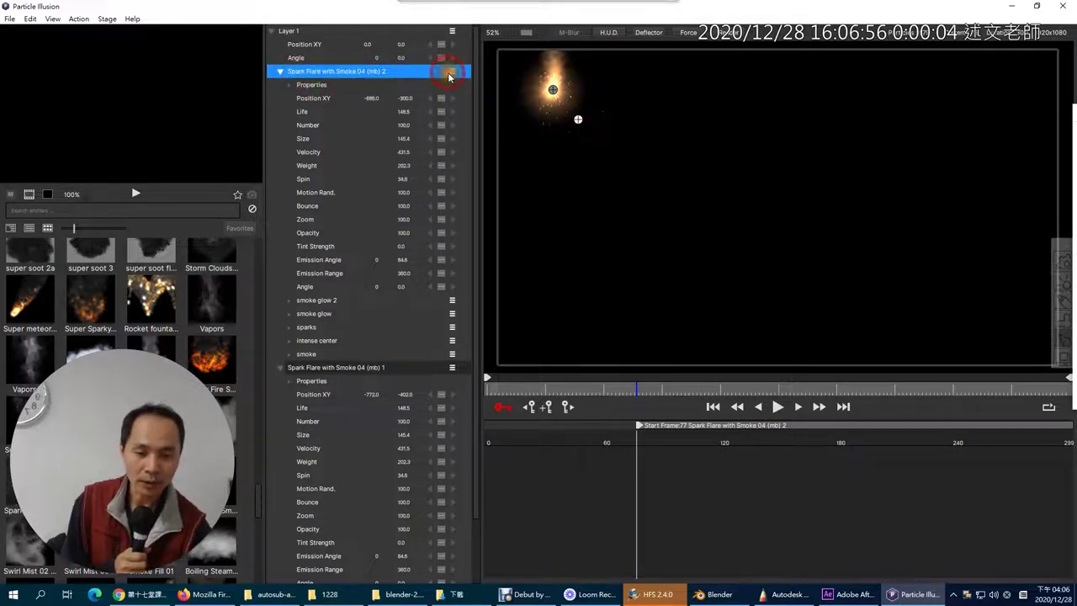
pyautogui.click(449, 74)
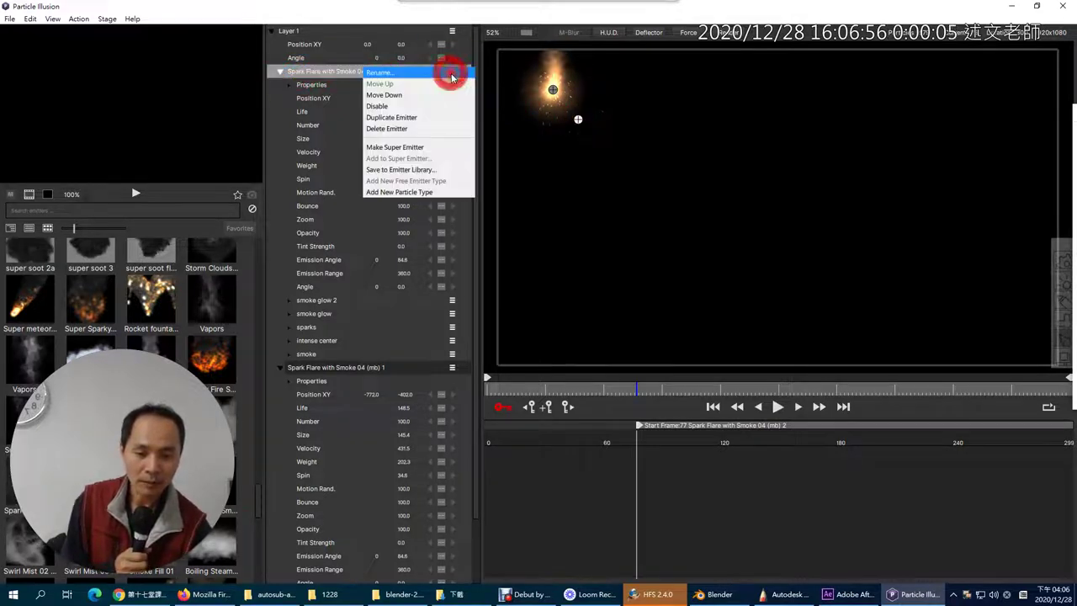
pyautogui.click(429, 129)
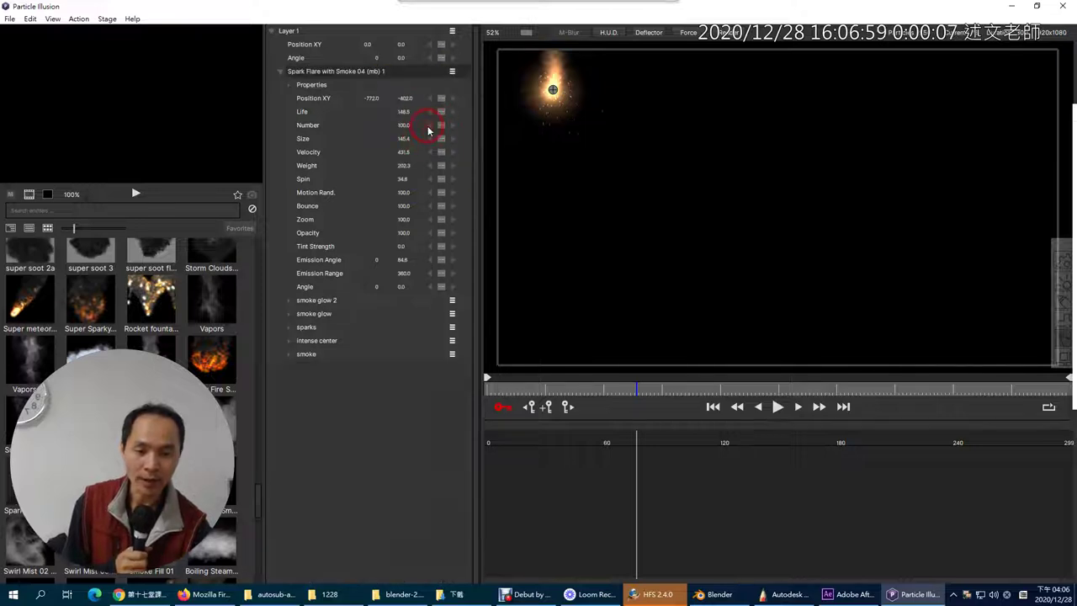
# Move Spark Flare with Smoke 04 (mb) 1 at about frame 77 to about 279, 206 to create a motion path
pyautogui.click(553, 90)
pyautogui.moveTo(553, 90); pyautogui.dragTo(793, 255)
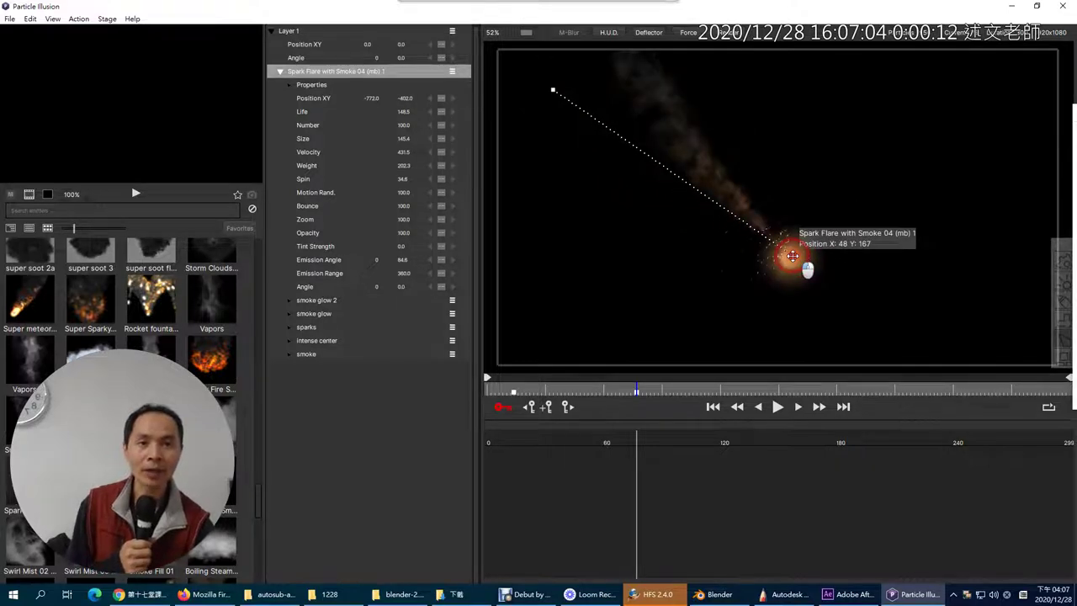
pyautogui.moveTo(793, 255); pyautogui.dragTo(858, 267)
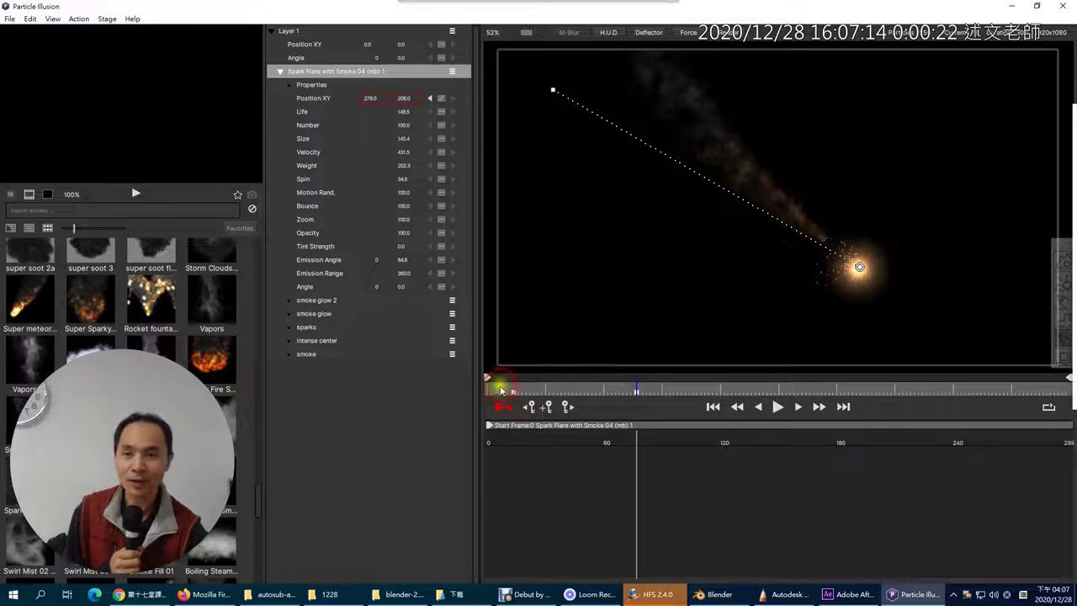
# Play the animation from the first frame and stop it at about frame 190
pyautogui.click(714, 409)
pyautogui.click(766, 409)
pyautogui.click(777, 408)
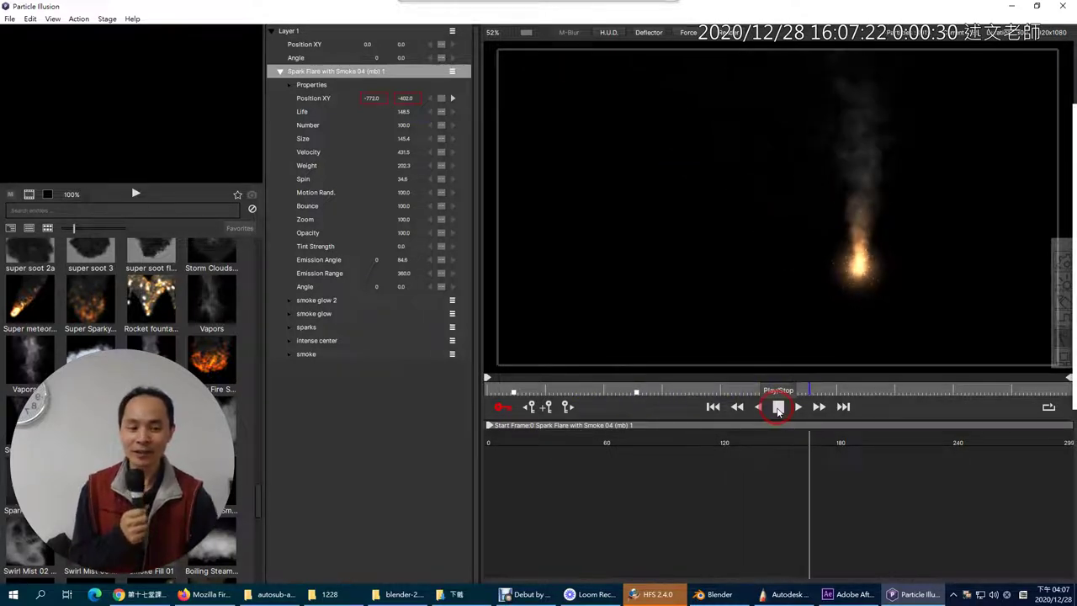
pyautogui.click(779, 408)
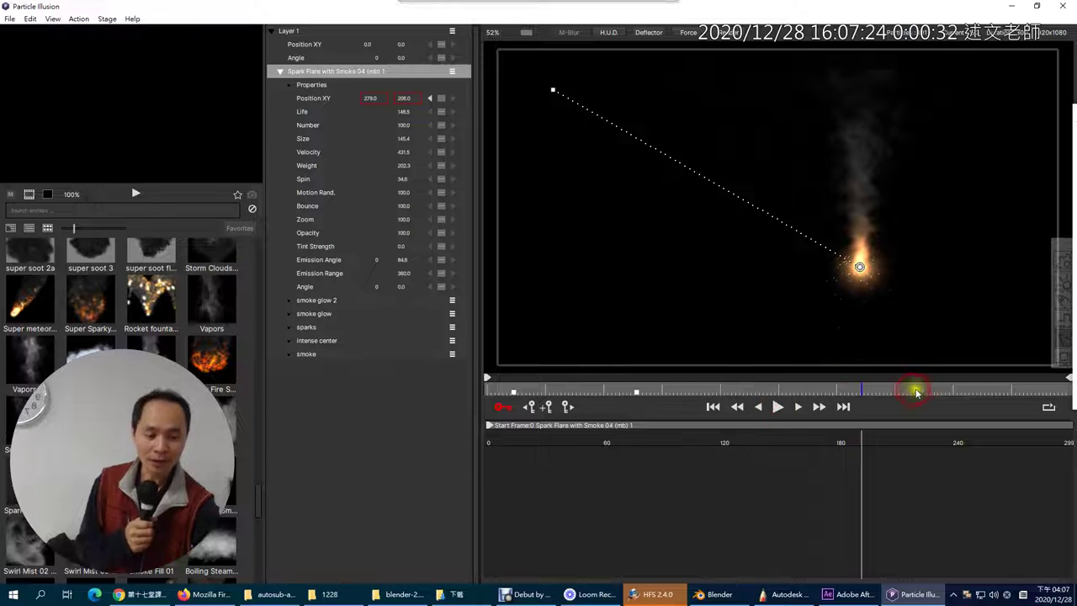
# Move the emitter at about frame 44 to about -605, 169 to bend its path, and scrub the timeline to review the motion
pyautogui.moveTo(1018, 396); pyautogui.dragTo(577, 433)
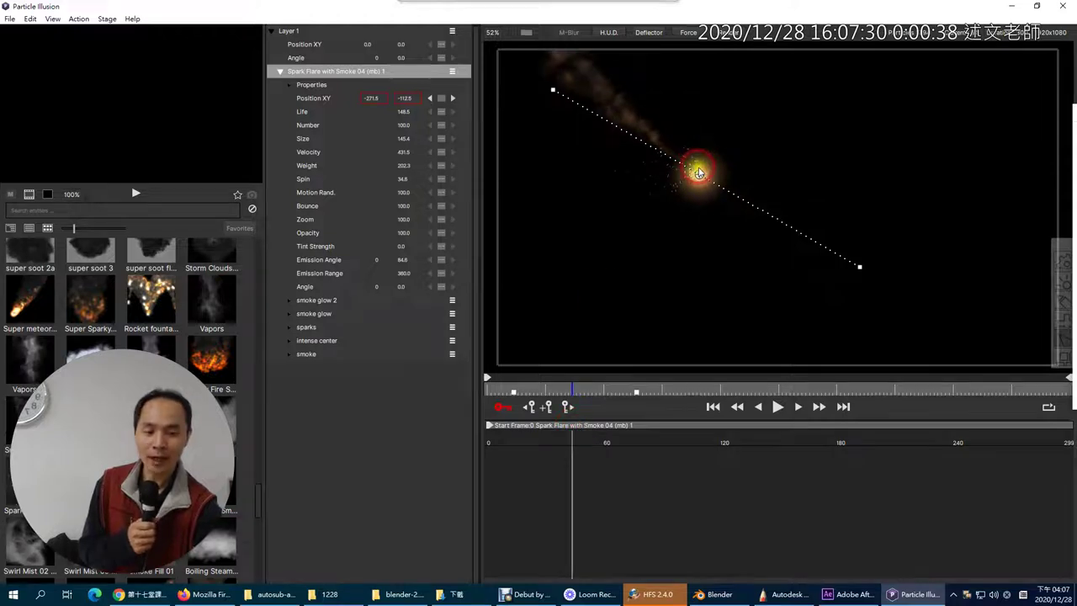
pyautogui.moveTo(699, 173); pyautogui.dragTo(602, 255)
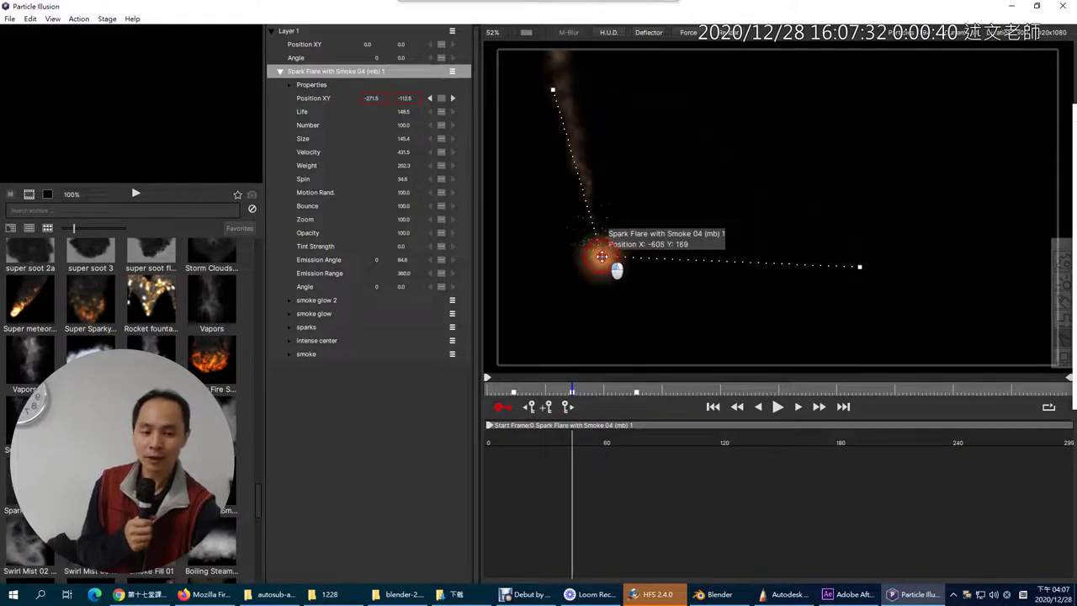
pyautogui.click(509, 391)
pyautogui.moveTo(509, 391); pyautogui.dragTo(794, 450)
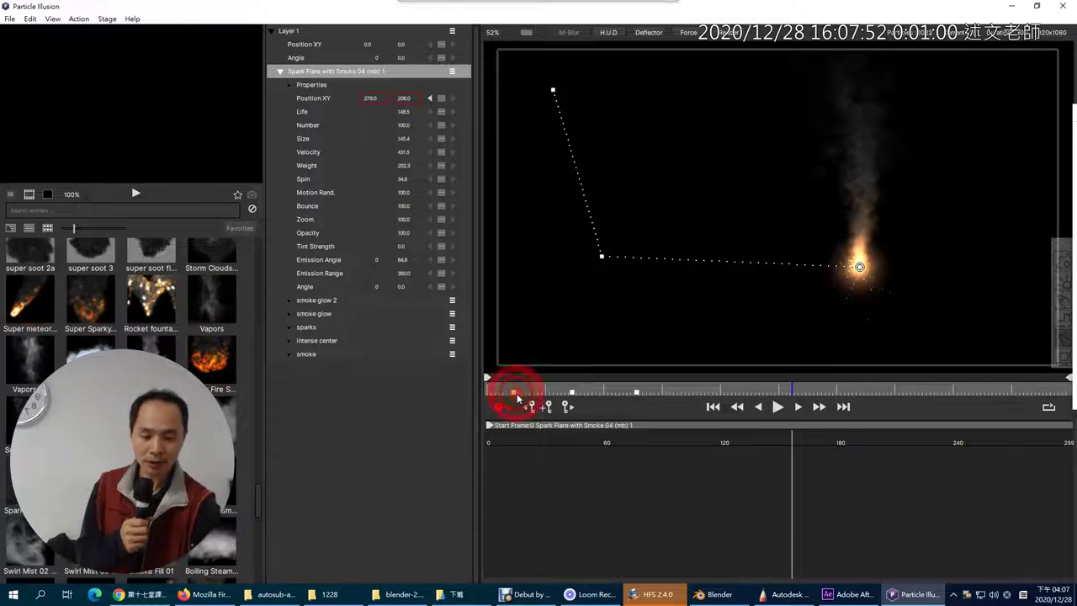
pyautogui.click(663, 395)
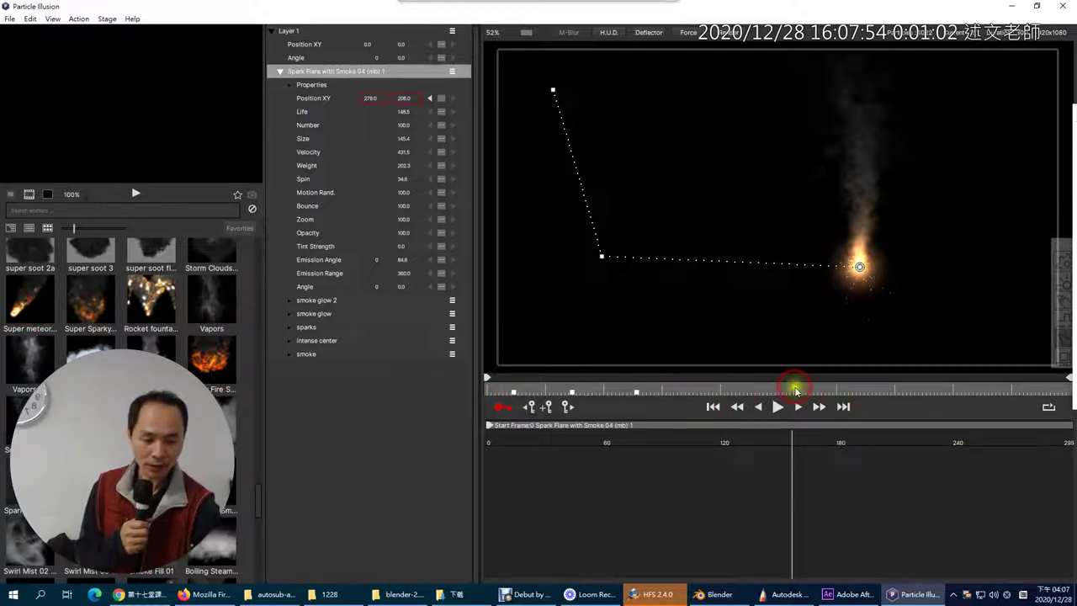
pyautogui.moveTo(794, 391); pyautogui.dragTo(518, 393)
# Delete the emitter's position keyframe at frame 44 and scrub the timeline to check the straight path
pyautogui.click(530, 406)
pyautogui.click(549, 407)
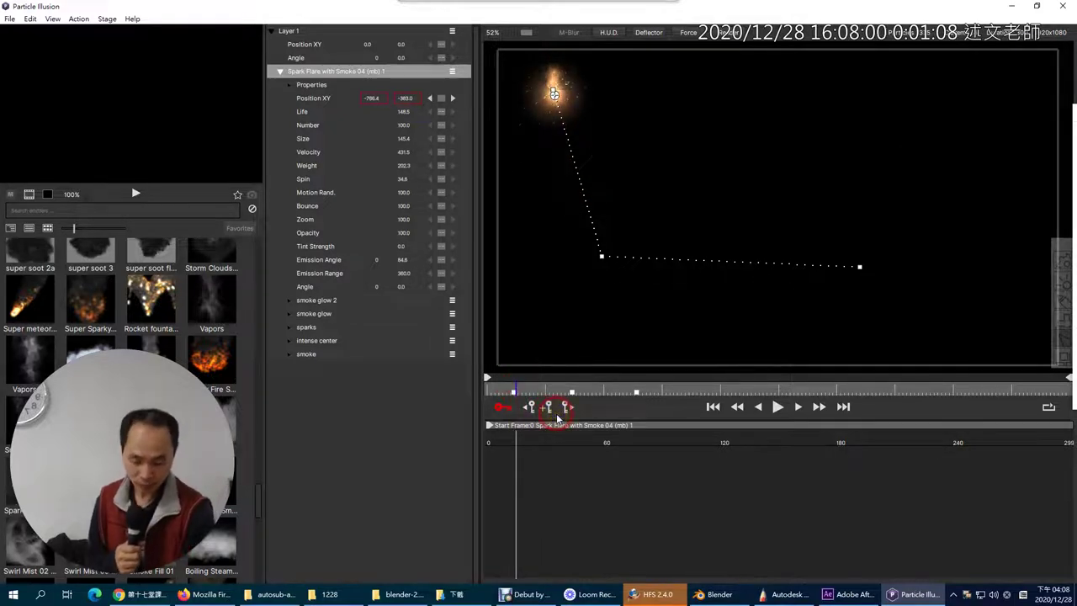
pyautogui.click(603, 256)
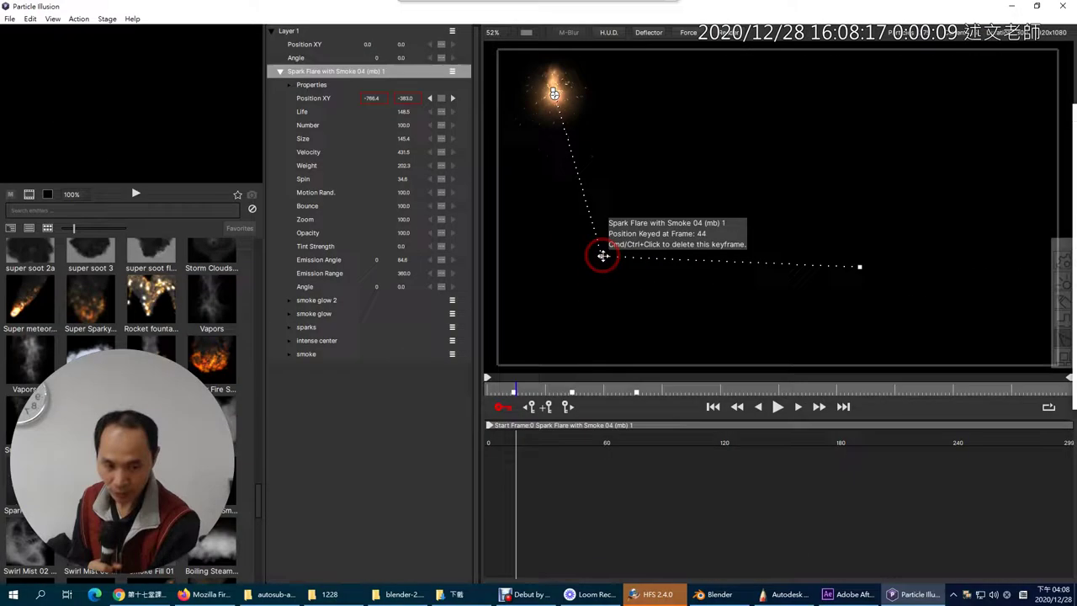
pyautogui.keyDown('ctrl'); pyautogui.click(602, 255); pyautogui.keyUp('ctrl')
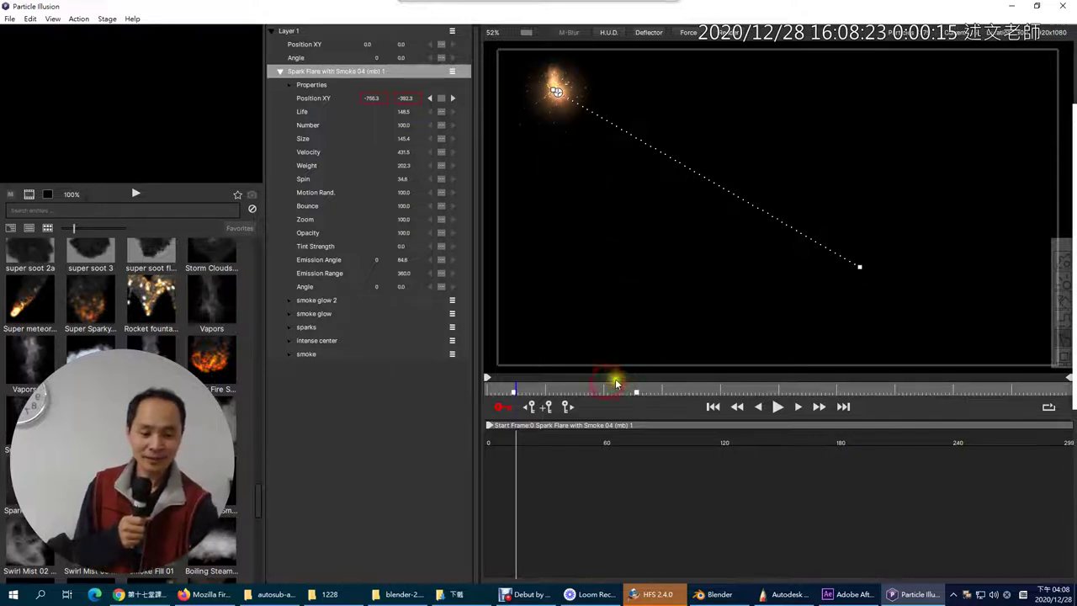
pyautogui.moveTo(502, 389); pyautogui.dragTo(701, 387)
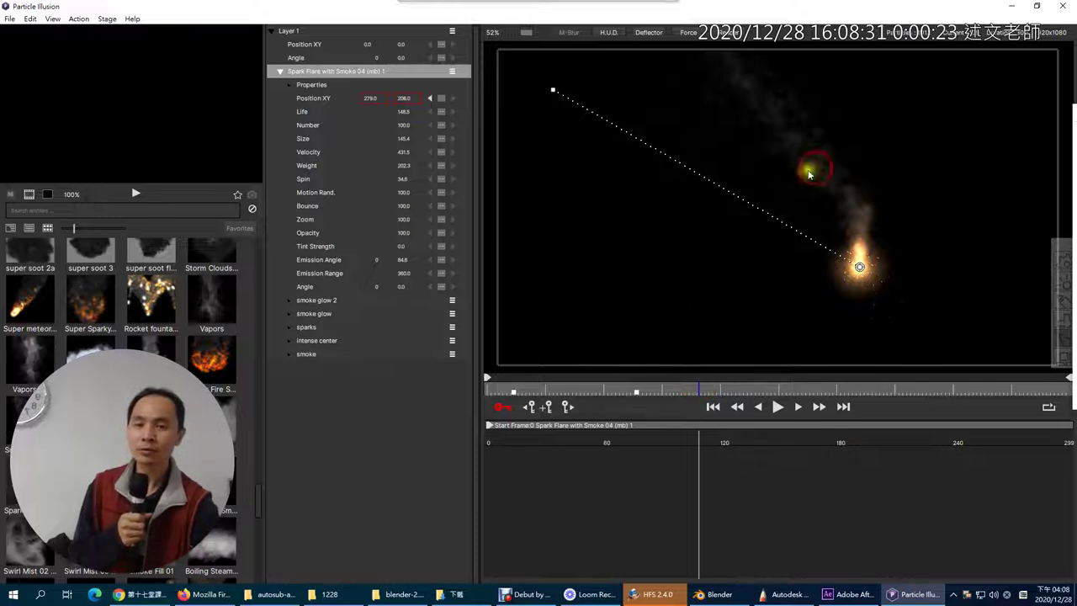
# Save the project on the Desktop as sf
pyautogui.click(9, 18)
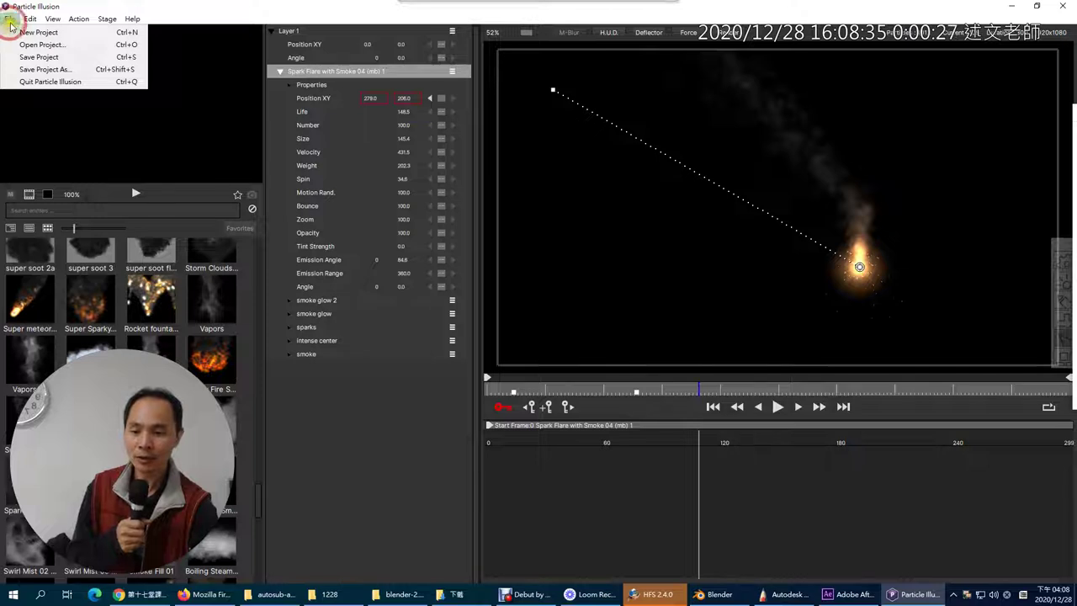
pyautogui.click(20, 58)
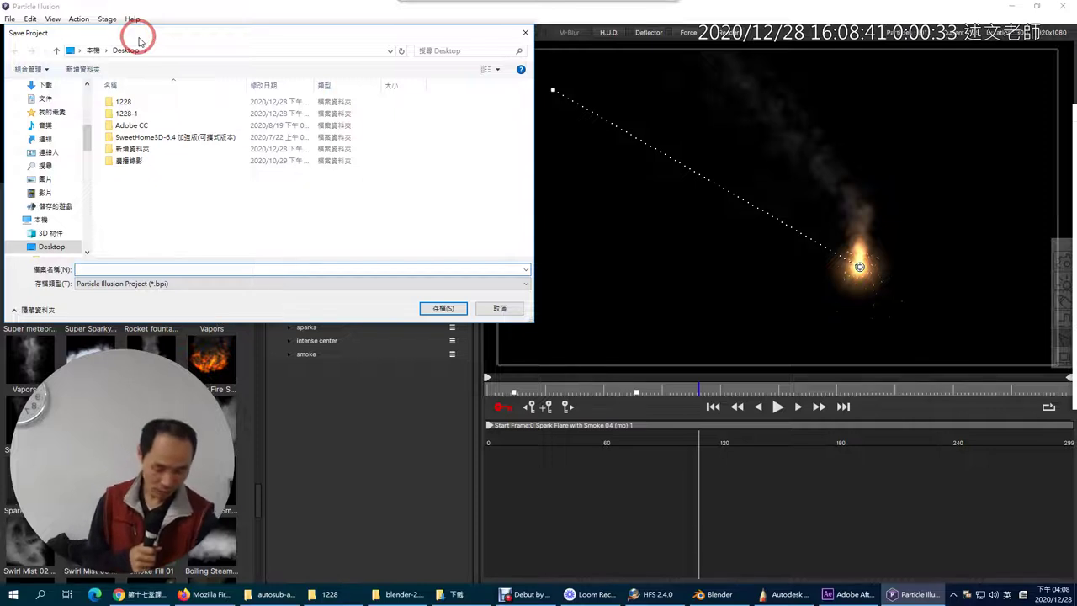
pyautogui.write('sf')
pyautogui.press('Return')
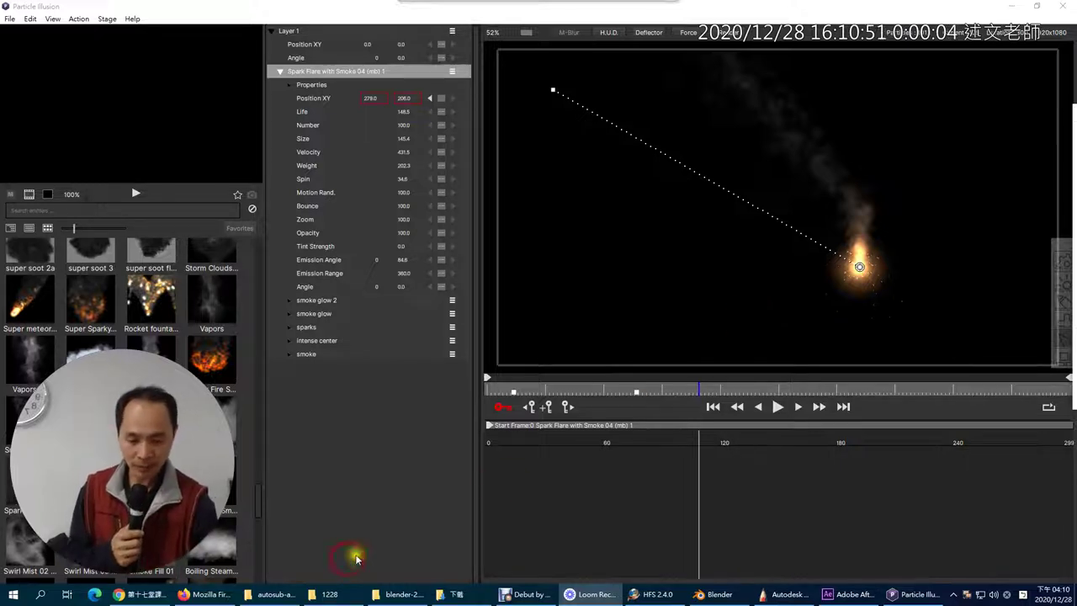
# Switch to the lesson page in Chrome and read its sections on the official tutorial videos and the video export settings
pyautogui.click(135, 594)
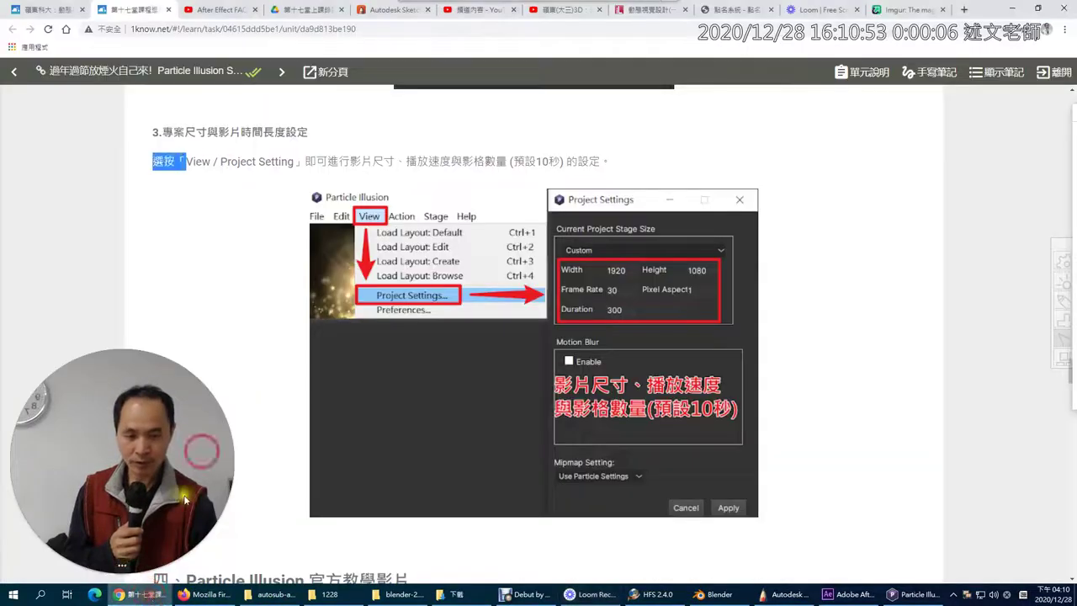
pyautogui.click(270, 281)
pyautogui.scroll(-7, 269, 285)
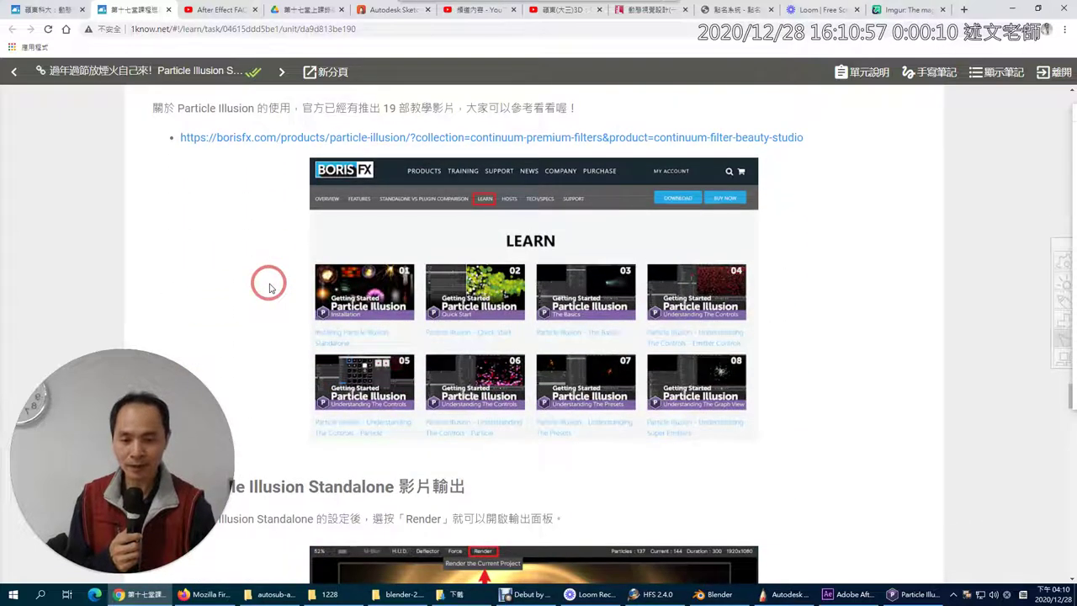
pyautogui.scroll(2, 269, 284)
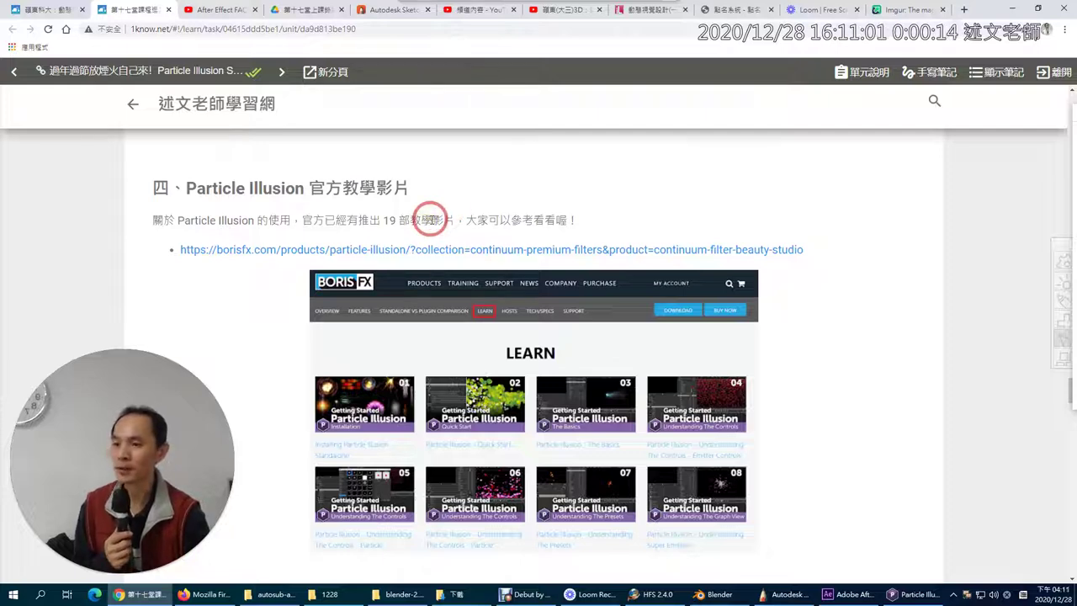
pyautogui.scroll(-5, 431, 220)
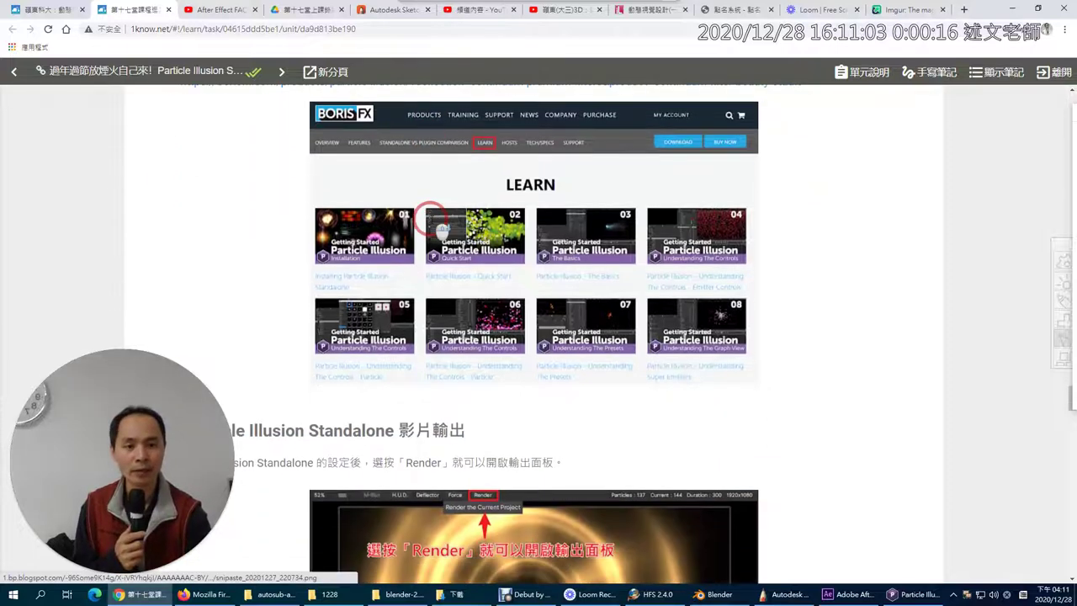
pyautogui.scroll(-1, 432, 220)
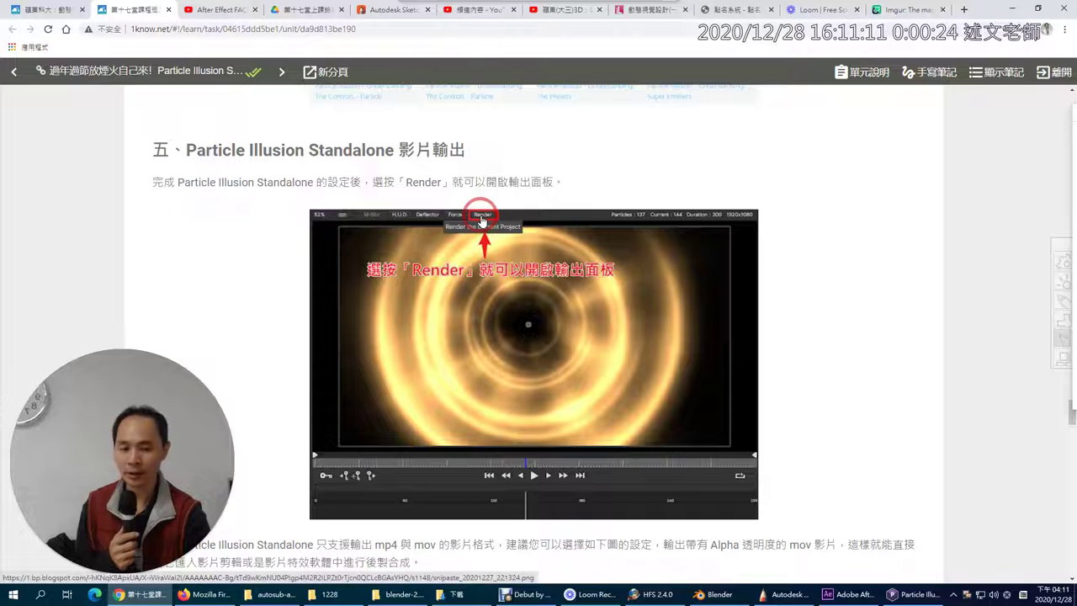
pyautogui.scroll(-3, 587, 414)
pyautogui.scroll(-2, 591, 420)
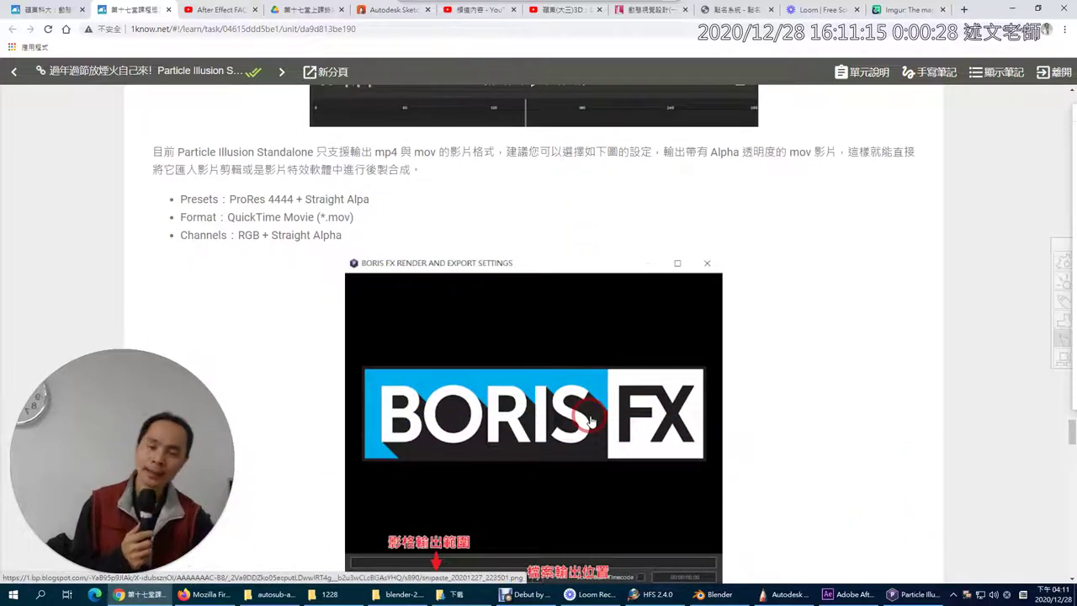
pyautogui.scroll(-8, 591, 420)
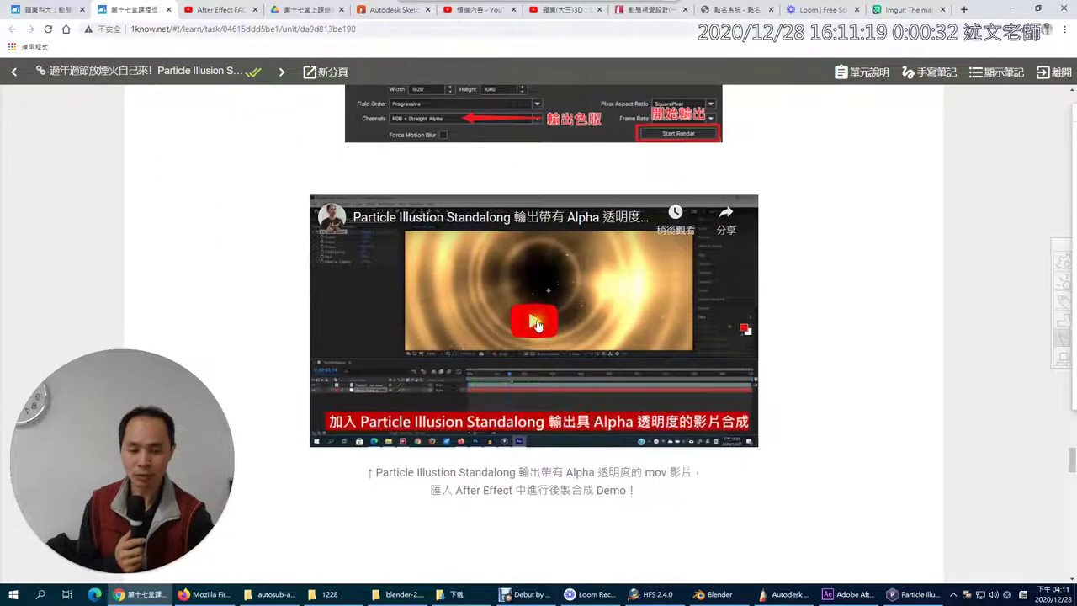
# Play the lesson's alpha-transparency compositing demo on YouTube, then close the video and return to the lesson page
pyautogui.click(537, 321)
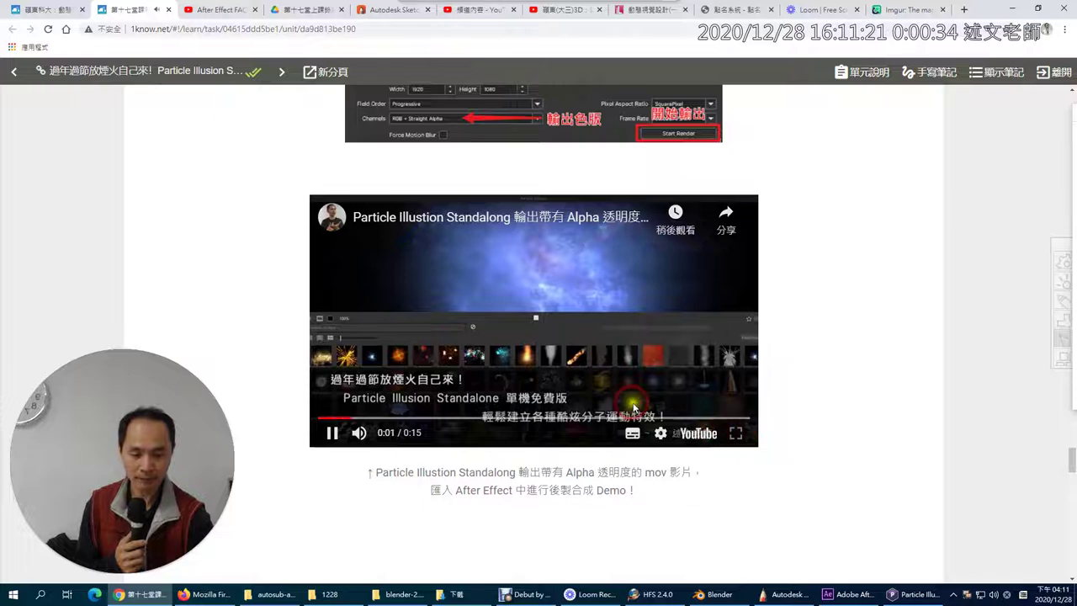
pyautogui.click(696, 433)
pyautogui.moveTo(125, 456); pyautogui.dragTo(952, 454)
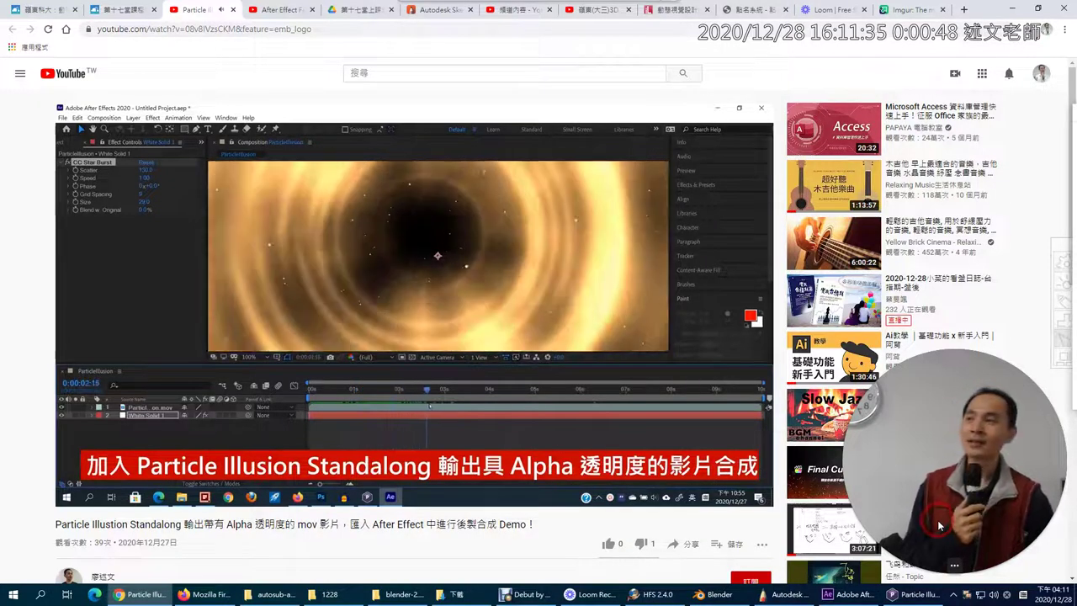
pyautogui.moveTo(444, 310)
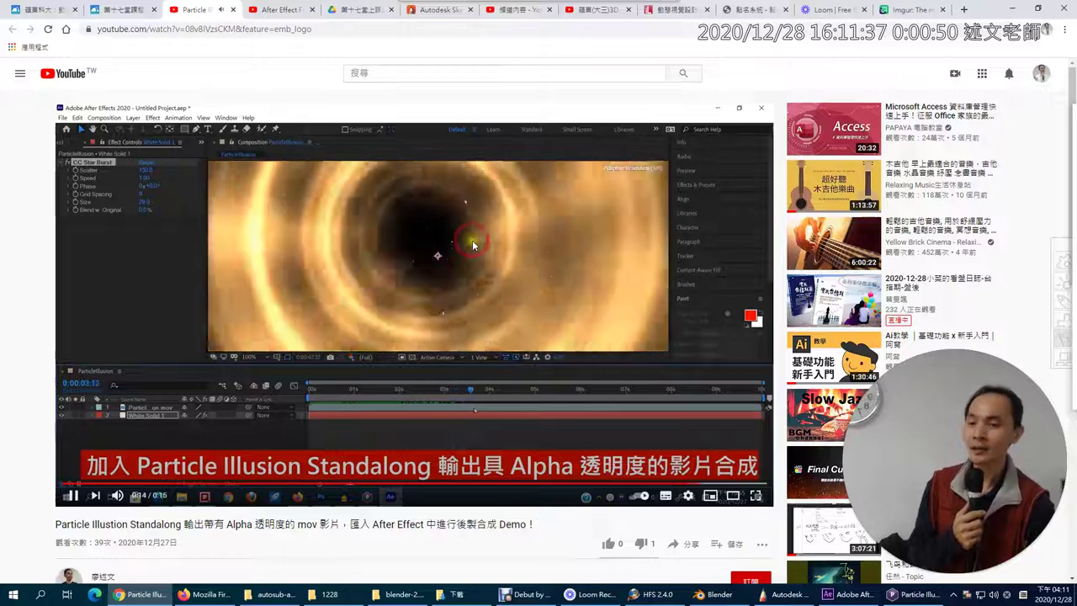
pyautogui.click(234, 10)
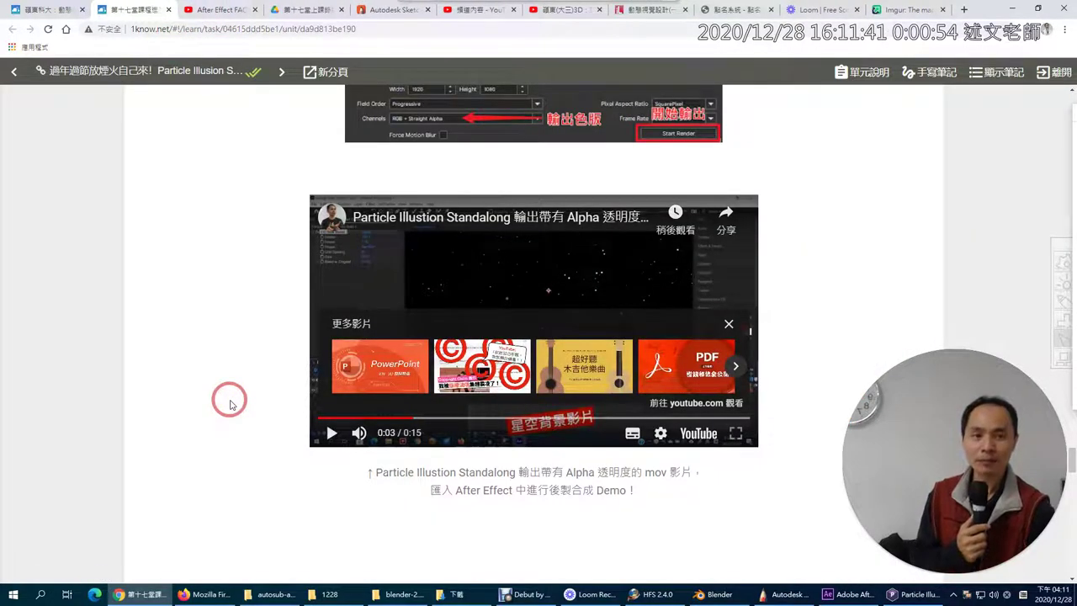
# Switch from the lesson page to Particle Illusion and open the render and export settings for the current project
pyautogui.scroll(3, 230, 403)
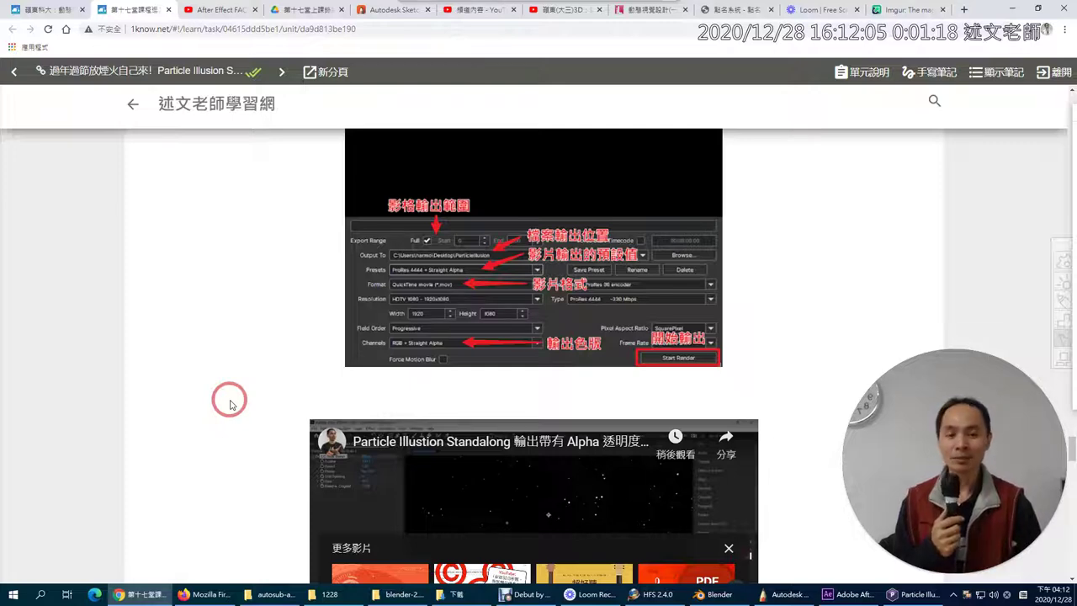
pyautogui.scroll(2, 229, 401)
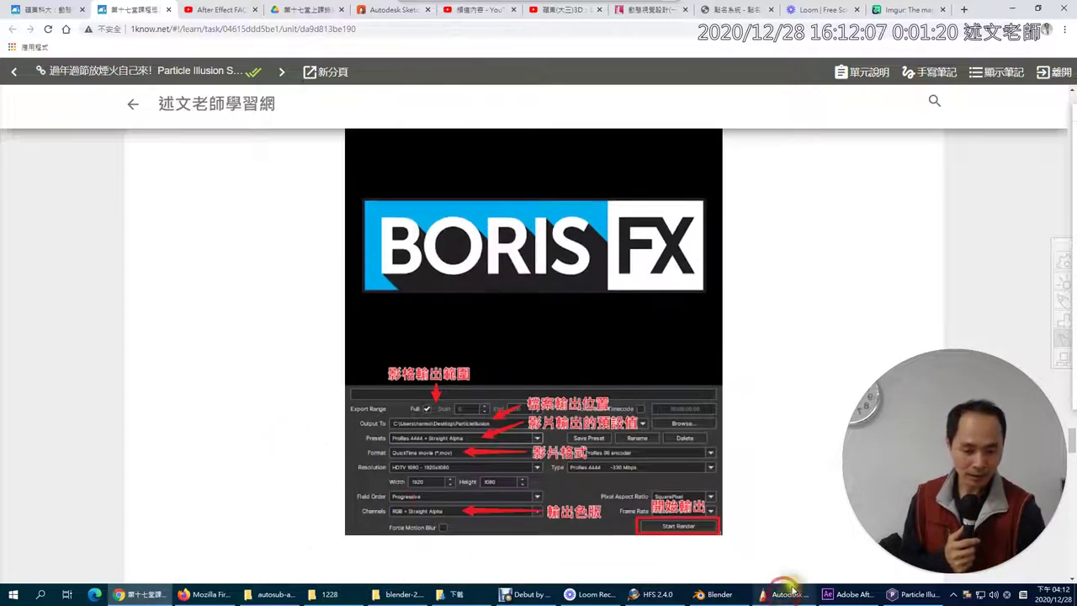
pyautogui.click(915, 595)
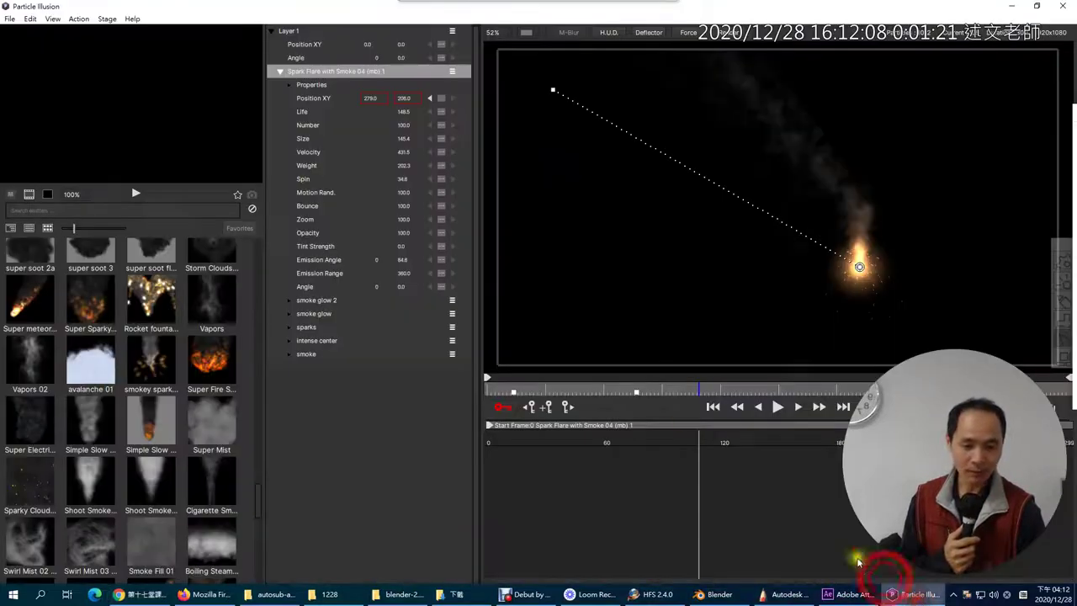
pyautogui.click(735, 34)
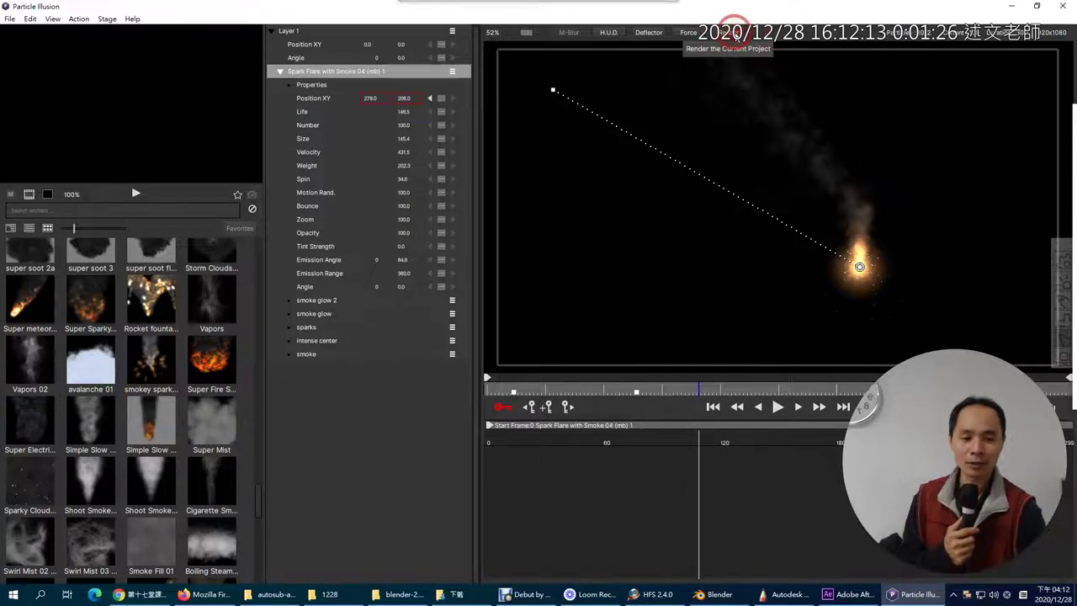
pyautogui.moveTo(644, 48); pyautogui.dragTo(602, 29)
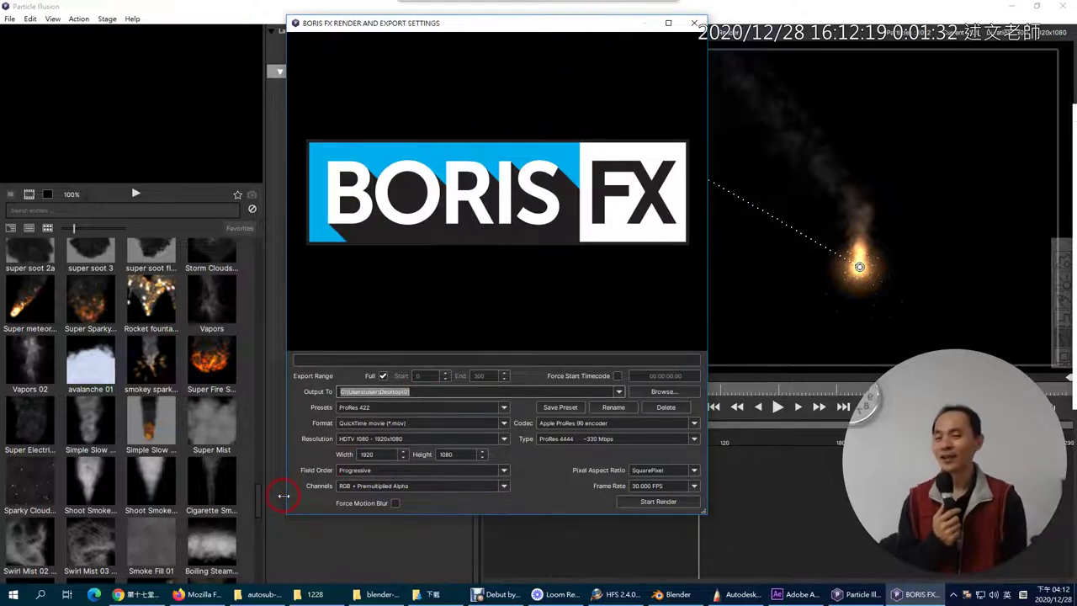
# Copy the annotated export settings image from the Chrome lesson page and pin it enlarged on screen over the render settings dialog
pyautogui.click(141, 594)
pyautogui.click(590, 320)
pyautogui.rightClick(590, 320)
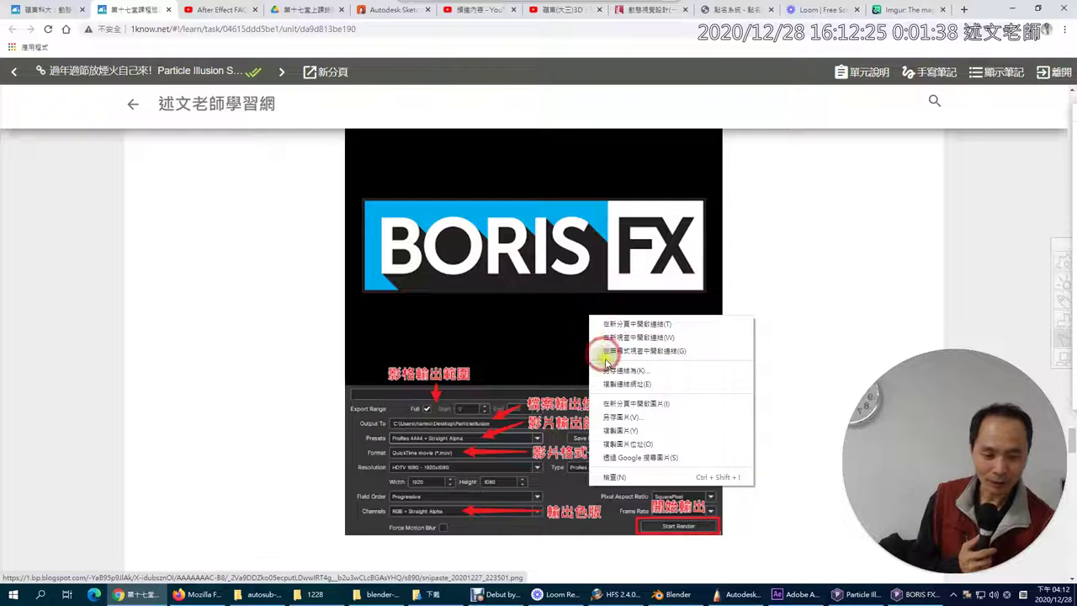
pyautogui.click(620, 431)
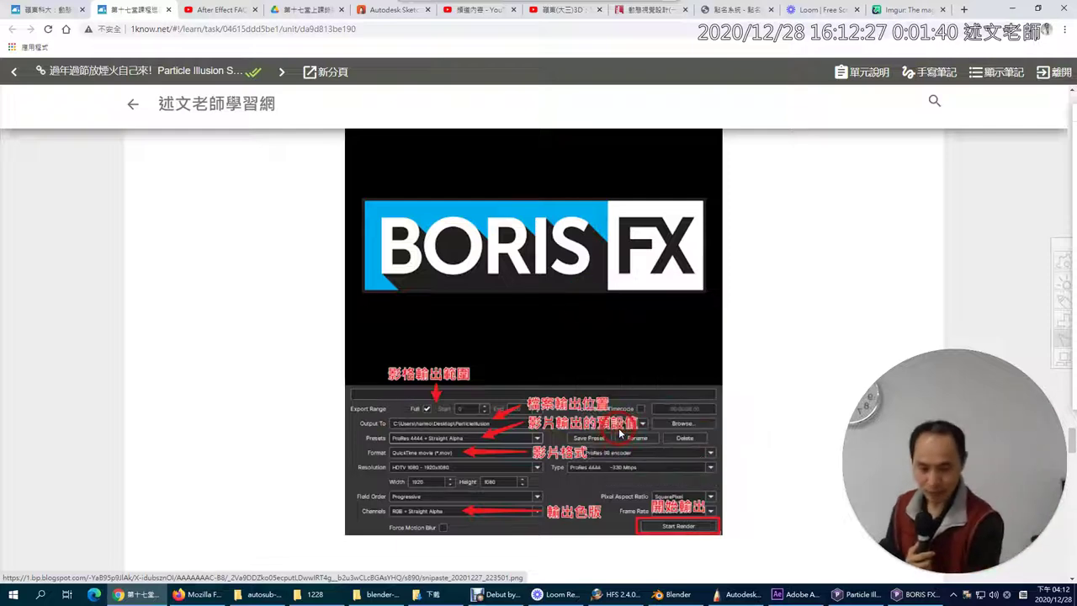
pyautogui.press('F3')
pyautogui.moveTo(576, 305); pyautogui.dragTo(362, 313)
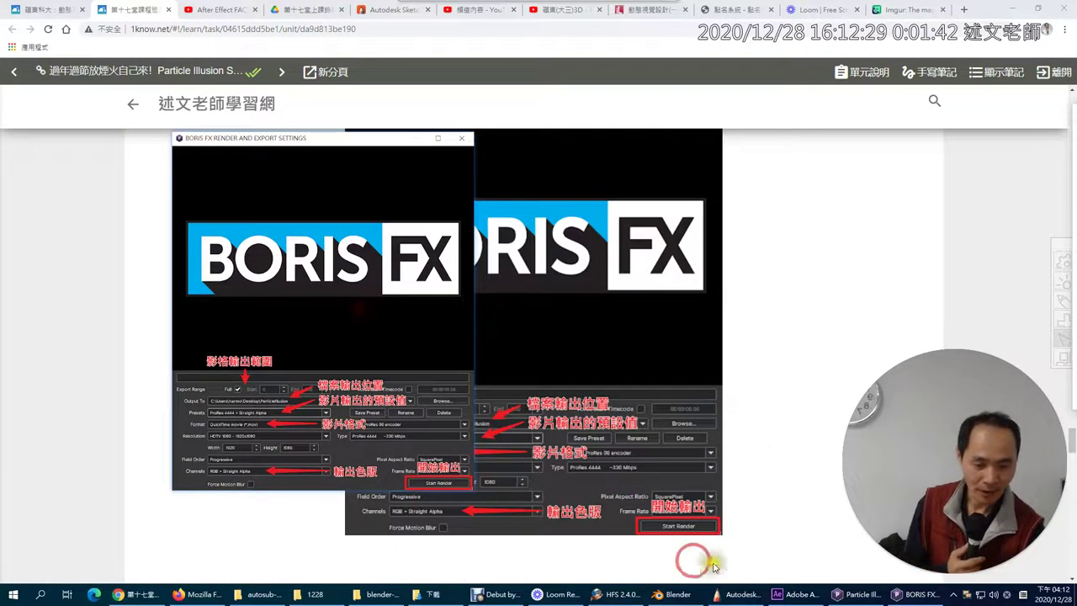
pyautogui.click(906, 594)
pyautogui.scroll(6, 312, 310)
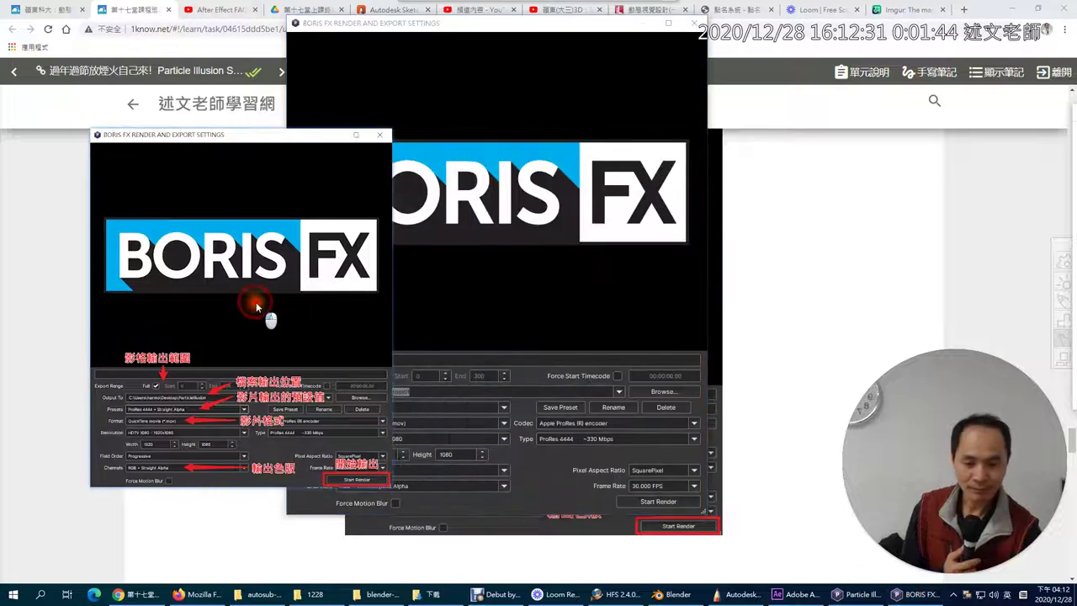
pyautogui.moveTo(312, 396); pyautogui.dragTo(224, 252)
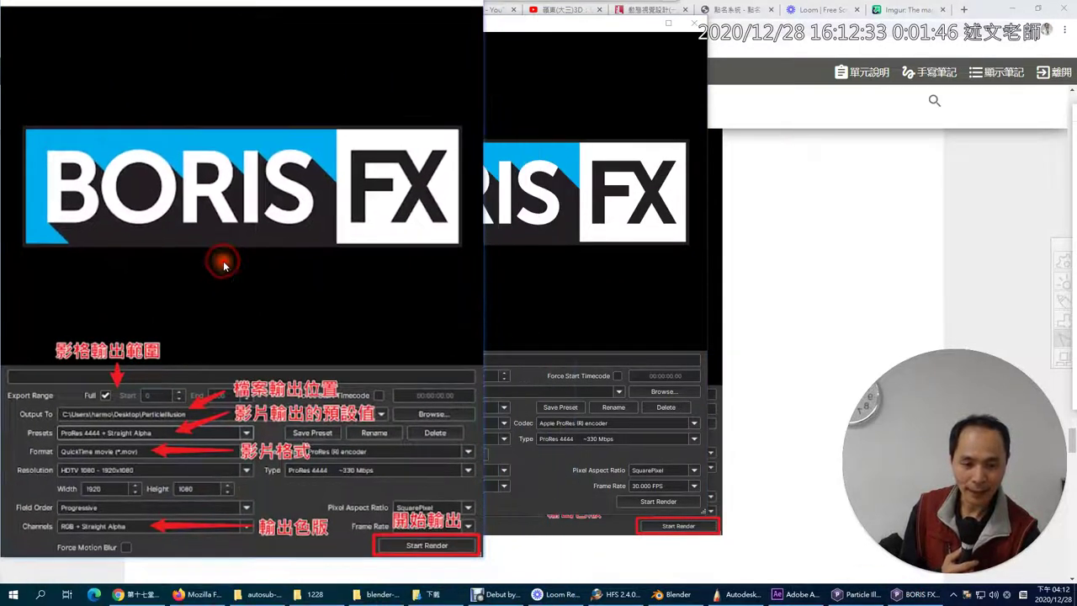
# Place the render settings dialog beside the pinned reference image, with Particle Illusion behind it
pyautogui.moveTo(525, 15); pyautogui.dragTo(720, 12)
pyautogui.click(585, 376)
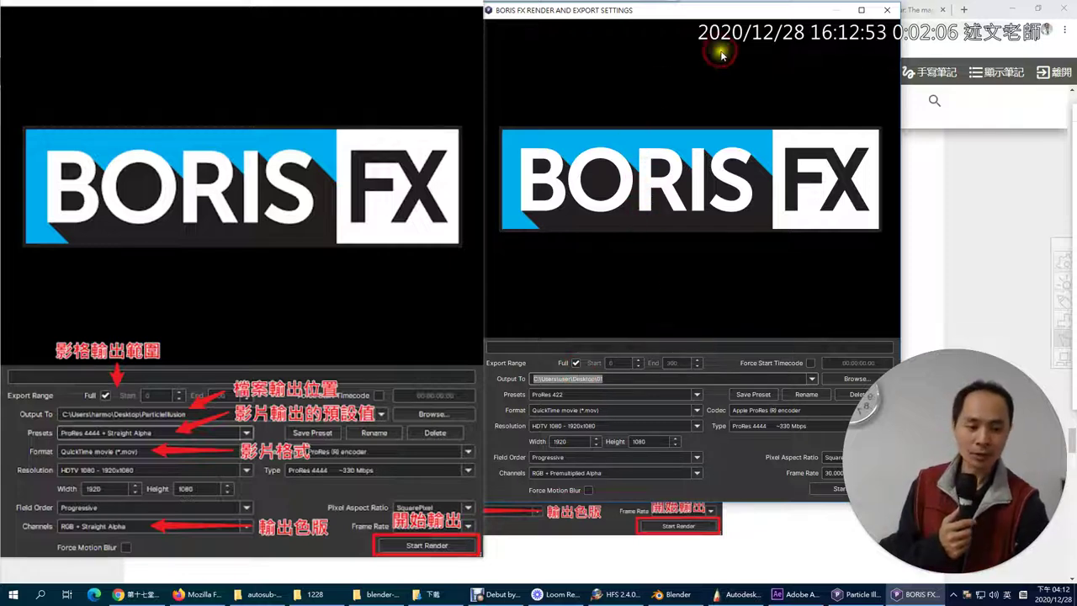
pyautogui.moveTo(773, 8); pyautogui.dragTo(959, 17)
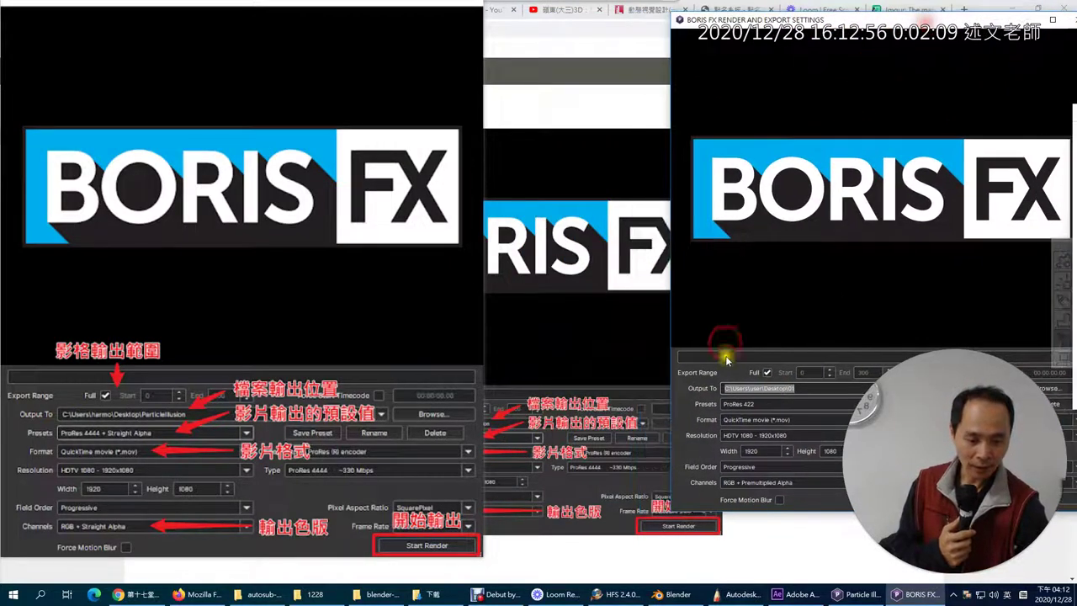
pyautogui.click(844, 593)
pyautogui.moveTo(884, 25)
pyautogui.mouseDown()
pyautogui.moveTo(255, 102)
pyautogui.moveTo(386, 104)
pyautogui.moveTo(770, 59)
pyautogui.moveTo(689, 32)
pyautogui.mouseUp()
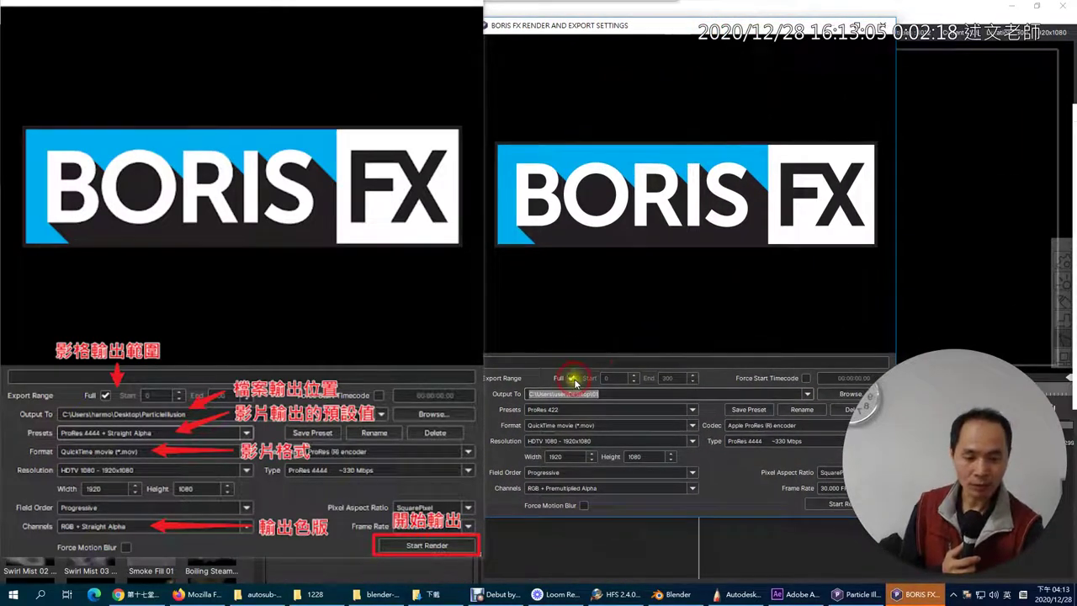
# Turn off the full export range and set the end frame to 100
pyautogui.click(572, 378)
pyautogui.click(659, 379)
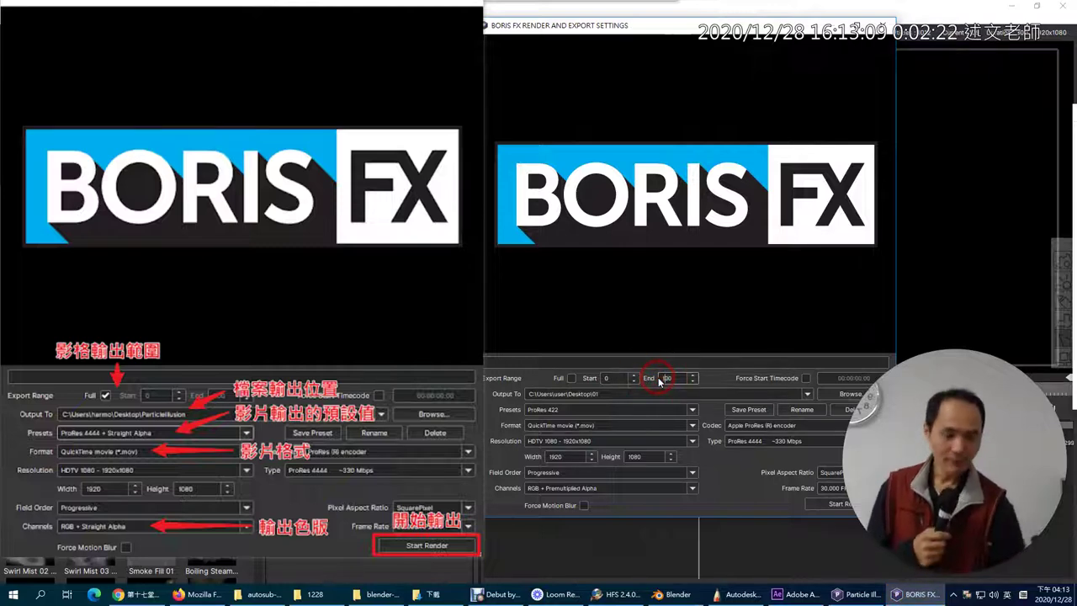
pyautogui.click(672, 386)
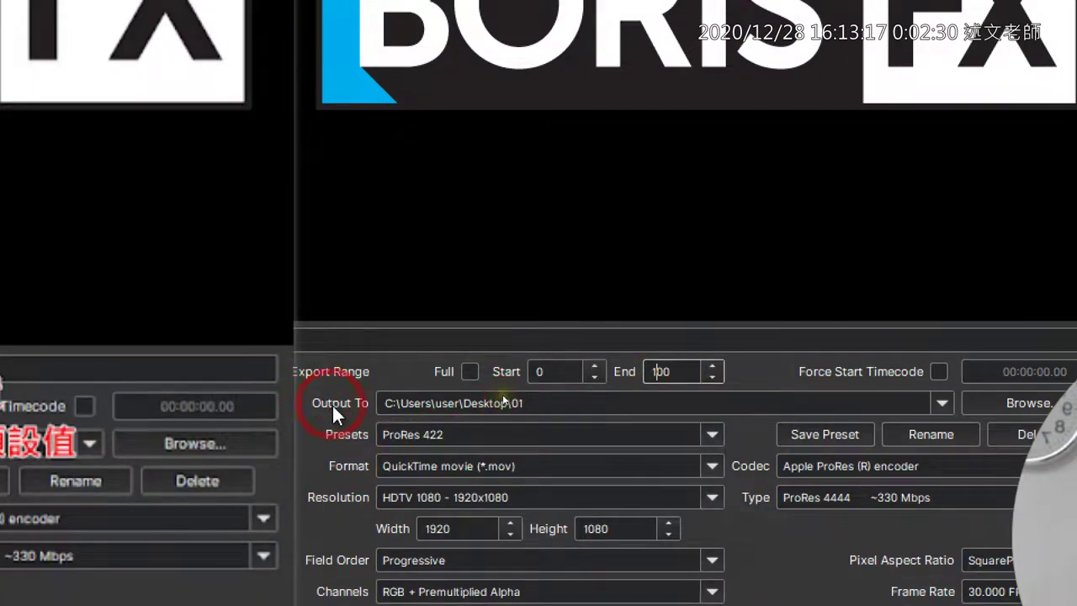
pyautogui.click(601, 403)
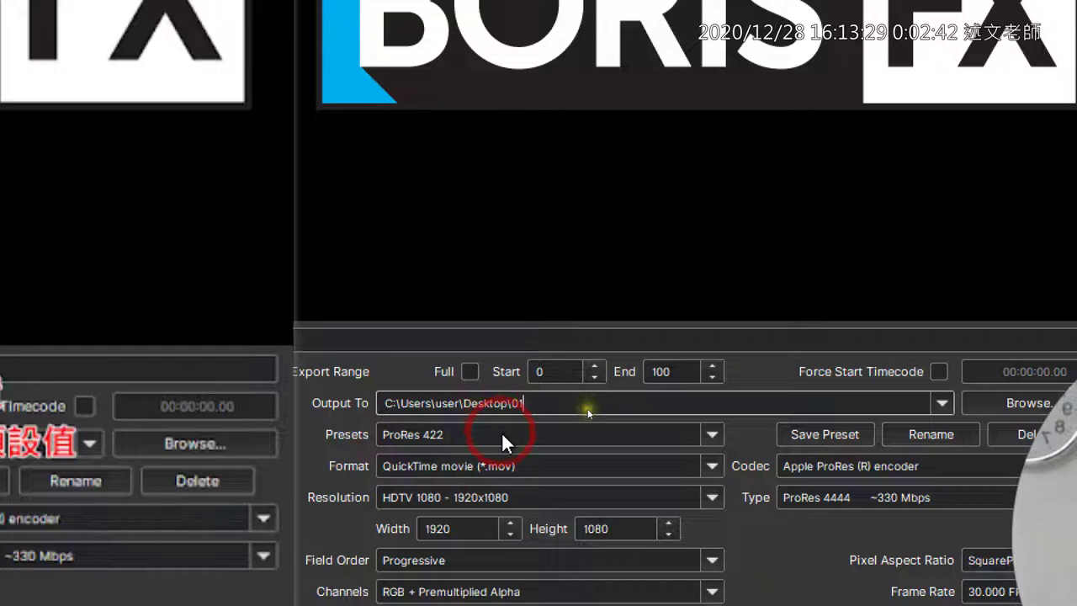
# Choose the ProRes 4444 + Straight Alpha preset with the QuickTime movie (*.mov) format
pyautogui.click(501, 434)
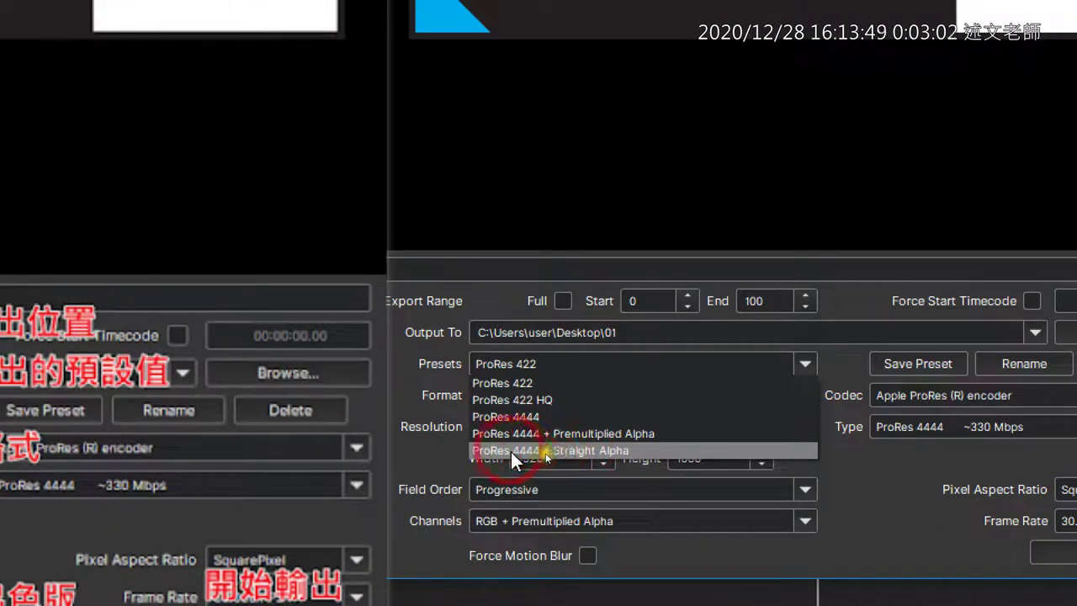
pyautogui.click(567, 455)
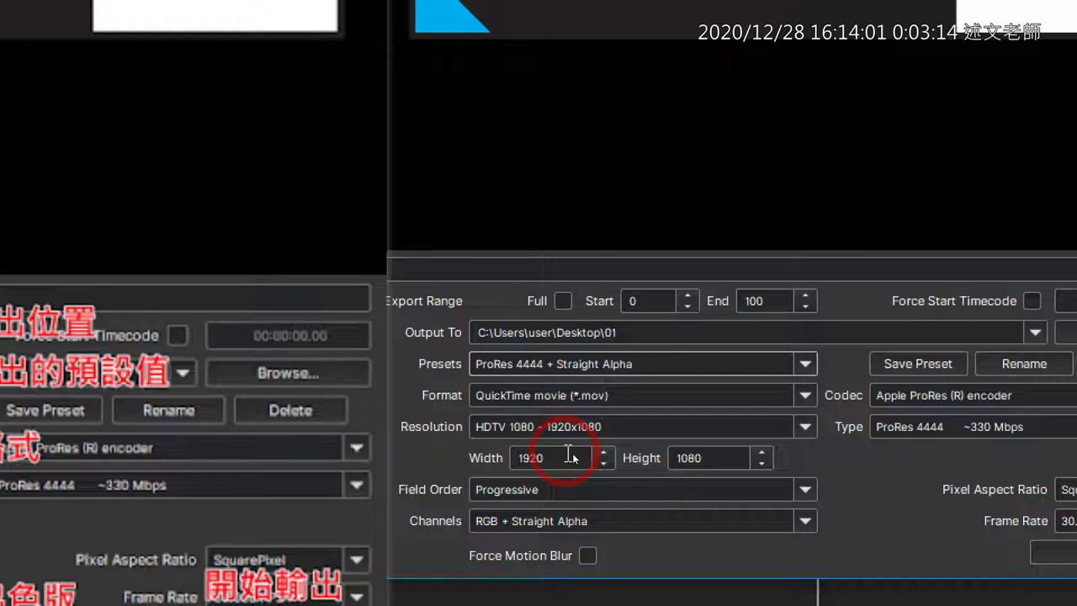
pyautogui.click(582, 398)
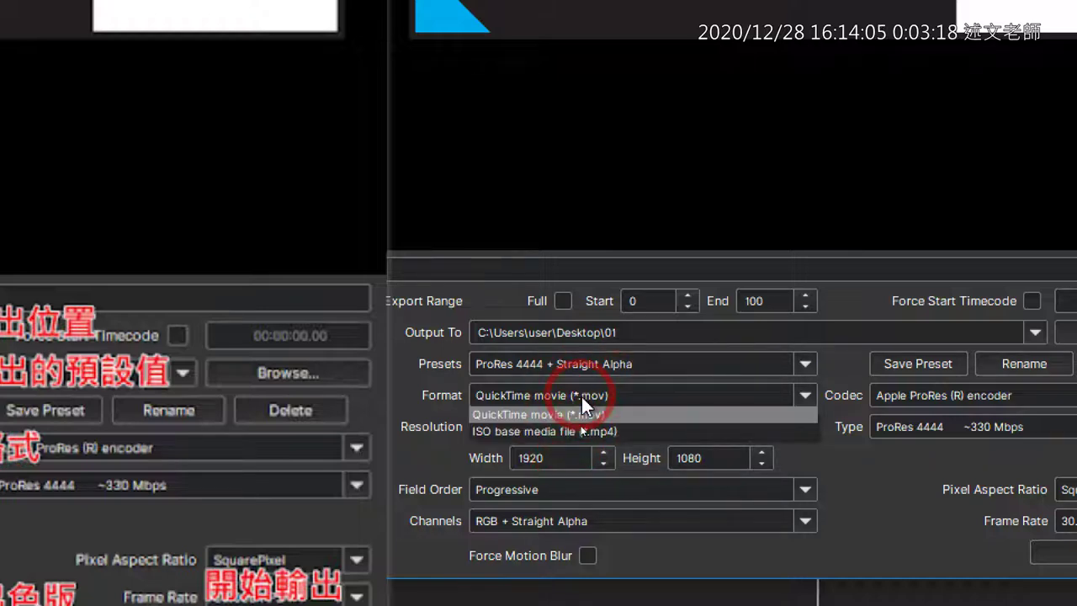
pyautogui.click(590, 431)
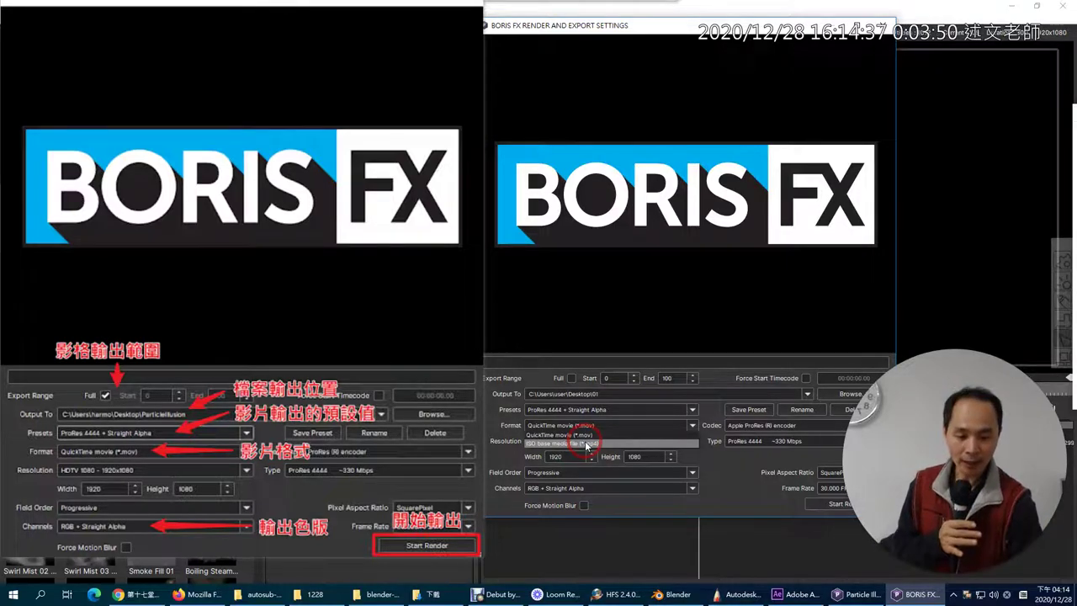
pyautogui.click(600, 435)
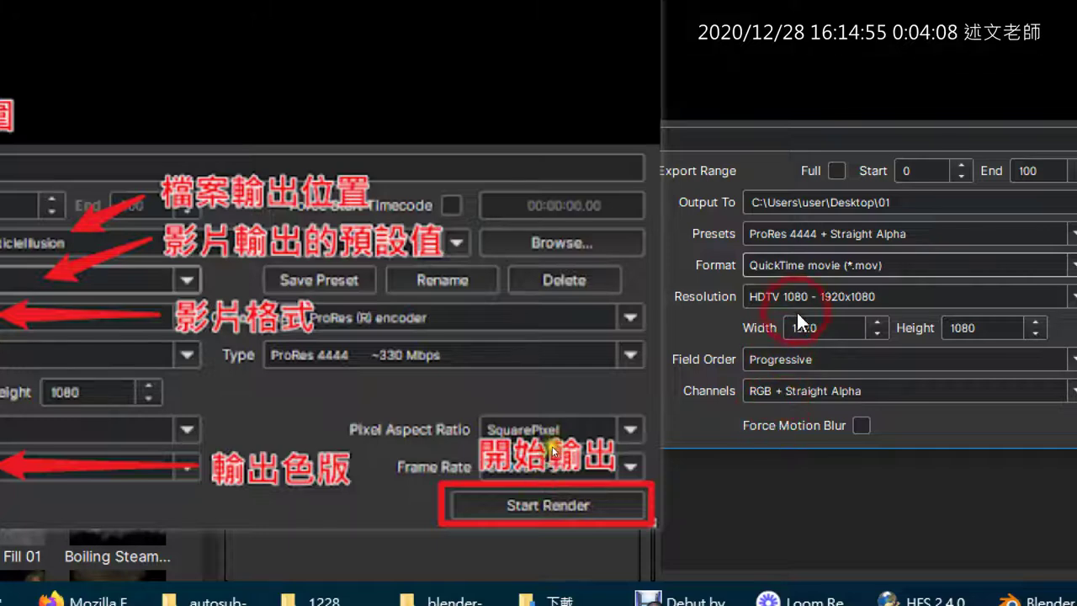
# Try the ISO base media file (*.mp4) format and check its channel options, returning to QuickTime movie (*.mov) and the ProRes 4444 + Straight Alpha preset
pyautogui.click(813, 266)
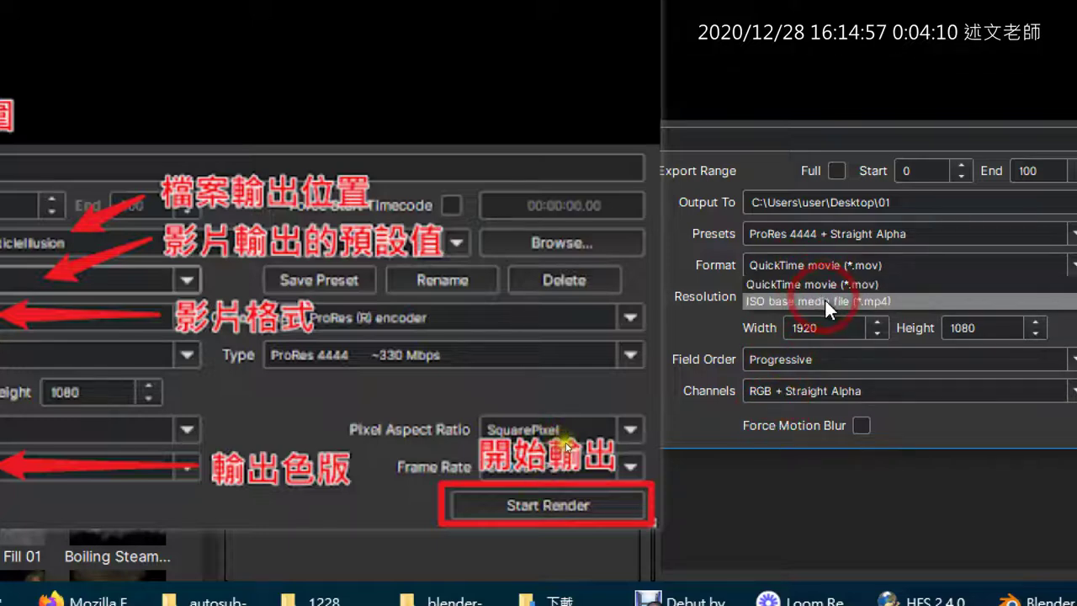
pyautogui.click(825, 299)
pyautogui.click(818, 393)
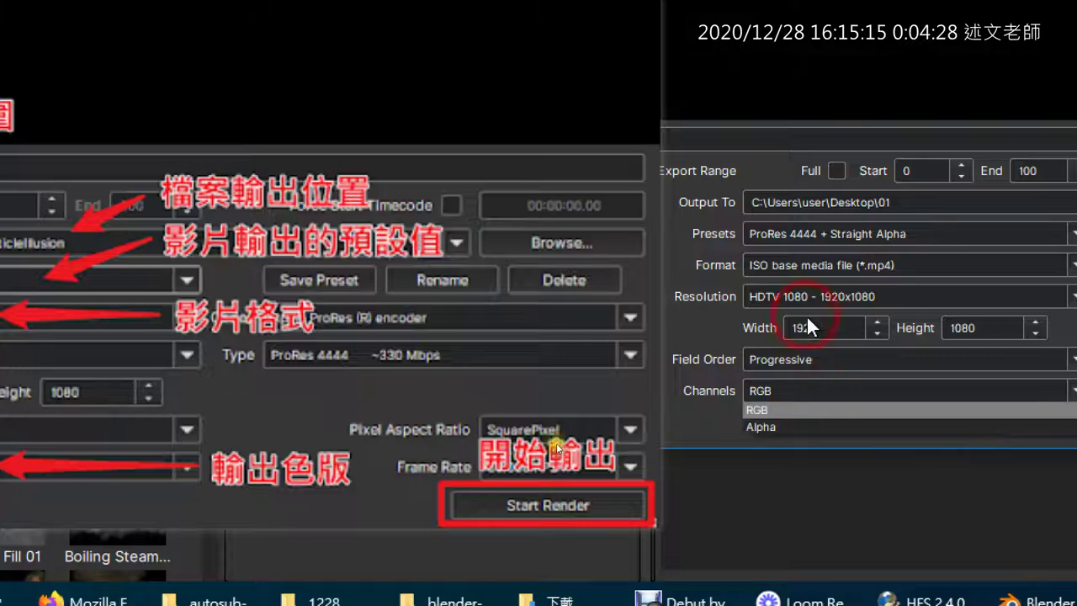
pyautogui.click(805, 268)
pyautogui.click(812, 285)
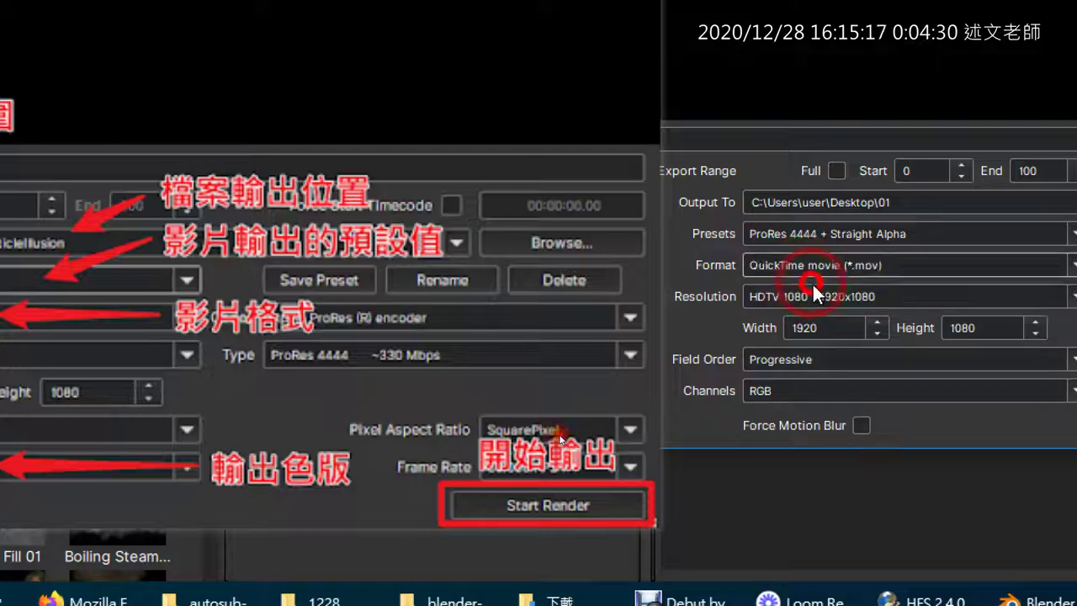
pyautogui.click(823, 392)
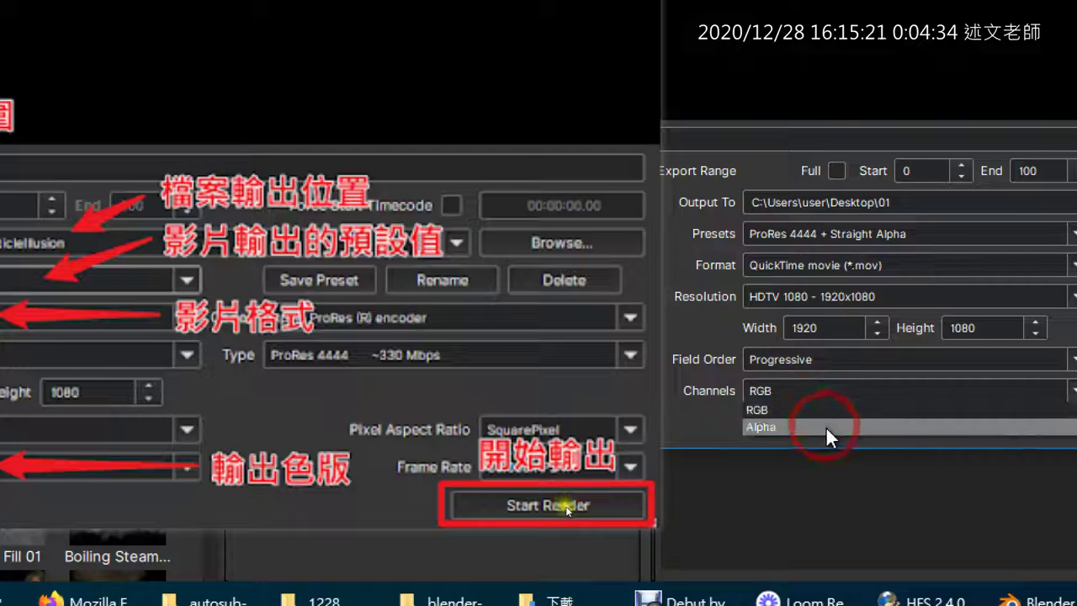
pyautogui.click(815, 237)
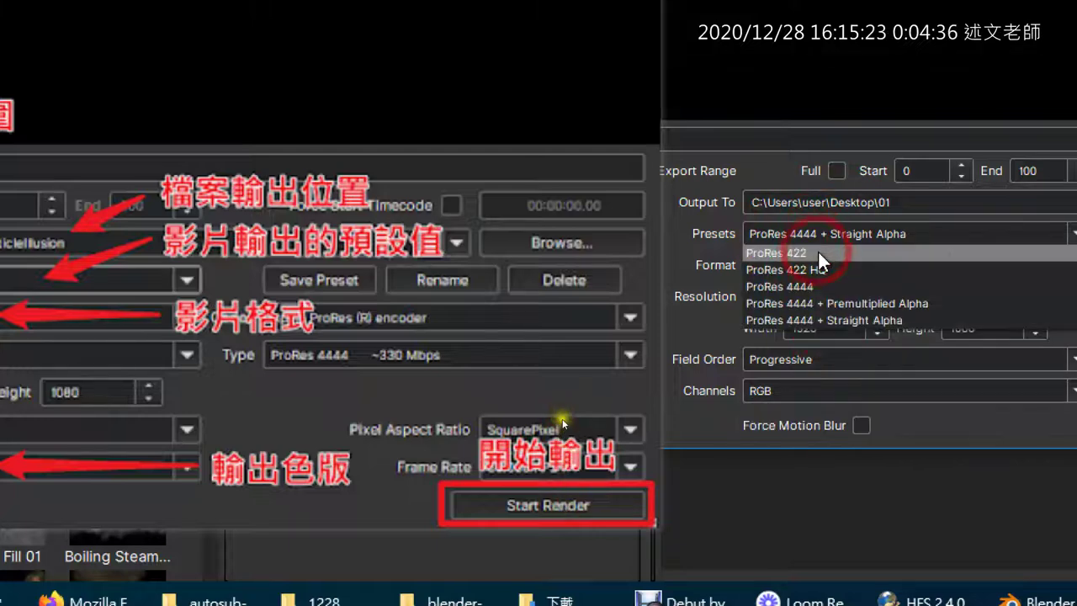
pyautogui.click(818, 249)
pyautogui.click(816, 230)
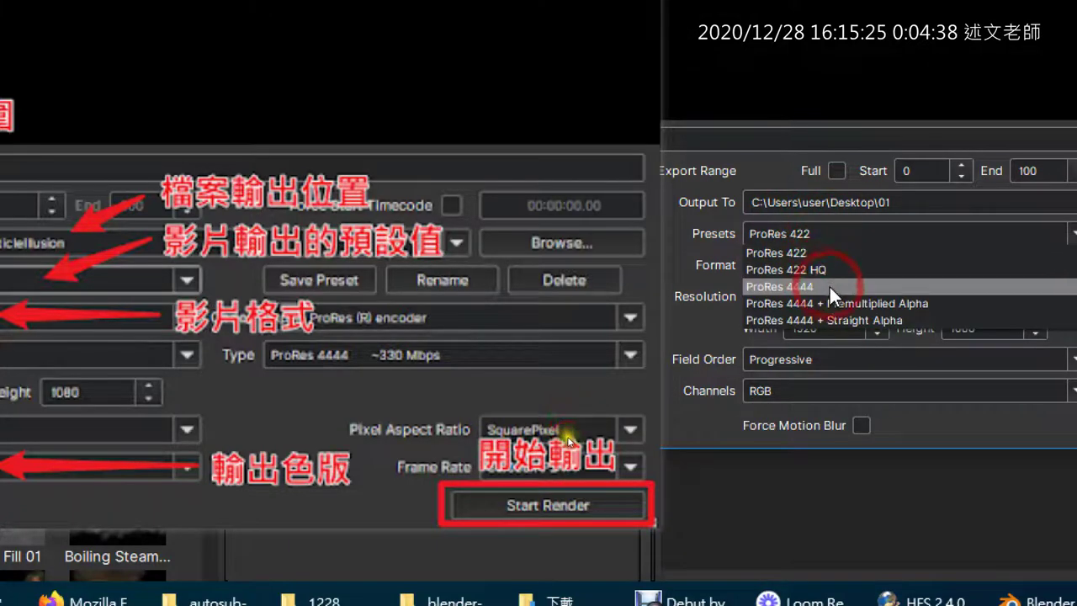
pyautogui.click(836, 316)
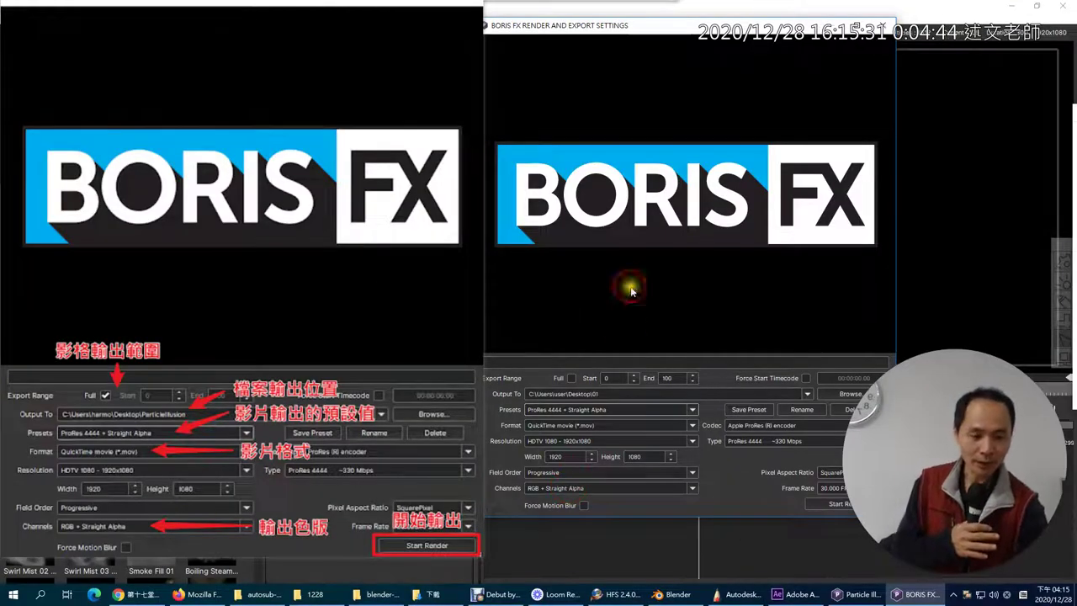
# Render frames 0 to 100 to the Desktop file 01 and watch the render preview in full
pyautogui.moveTo(650, 26); pyautogui.dragTo(572, 18)
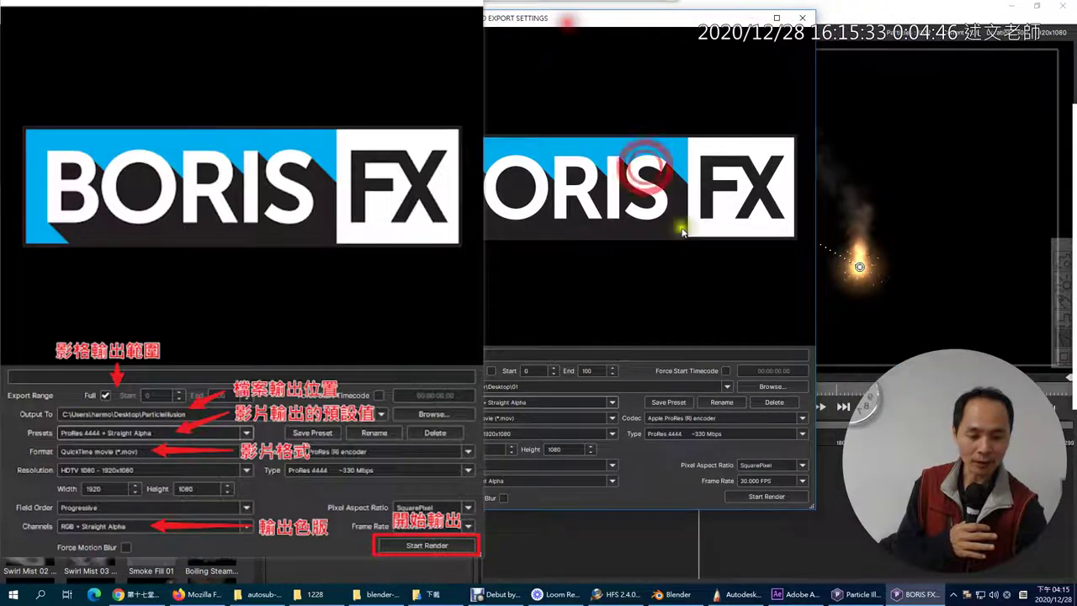
pyautogui.click(748, 498)
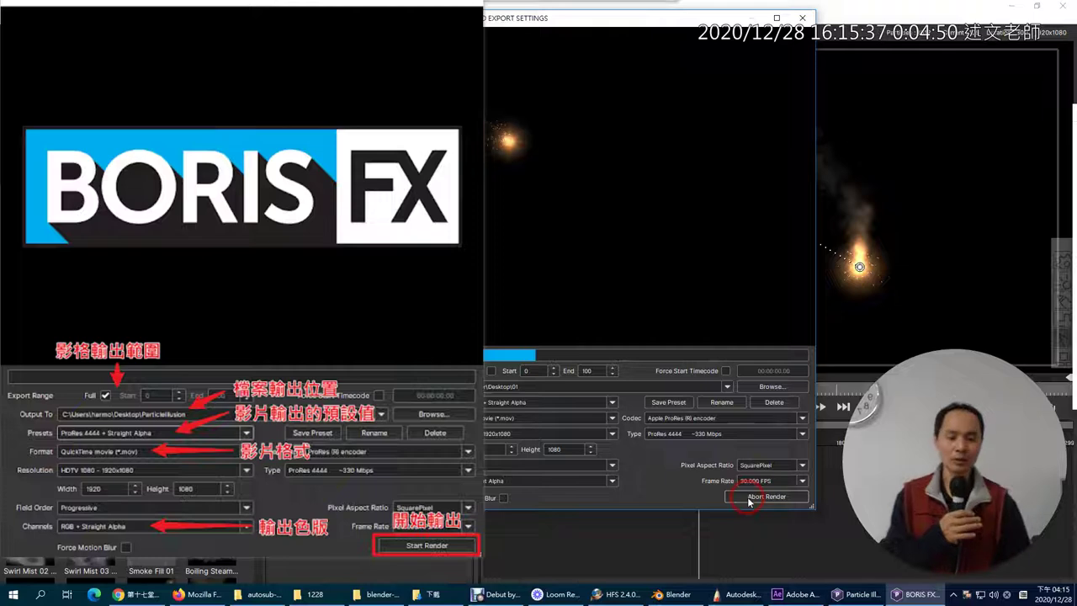
pyautogui.moveTo(665, 19)
pyautogui.moveTo(665, 20); pyautogui.dragTo(732, 24)
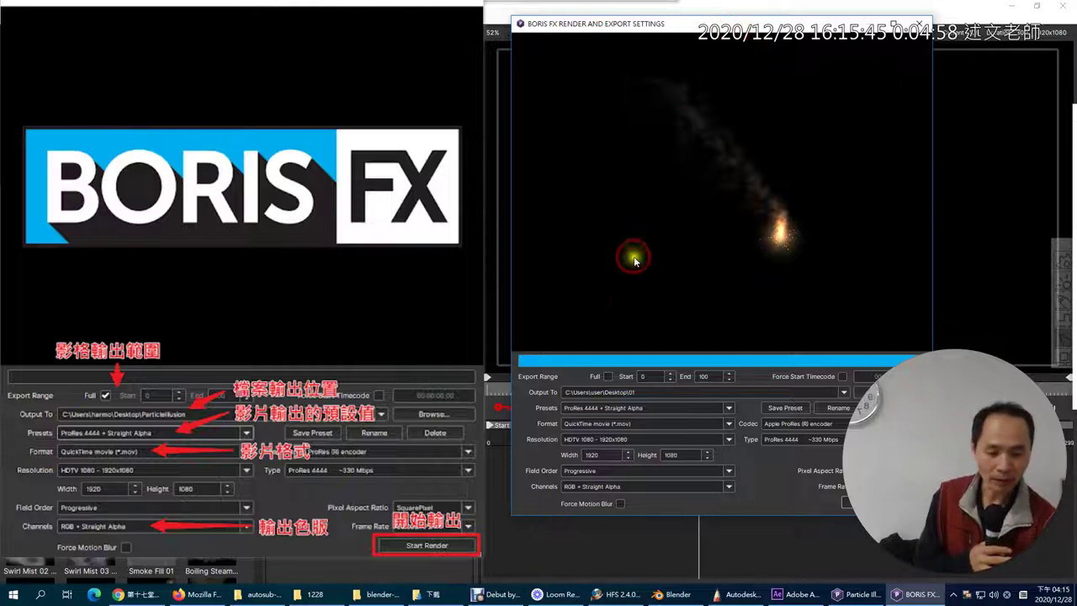
# Choose the ProRes 422 preset and try to start a render, declining to replace the existing 01.mov
pyautogui.click(633, 408)
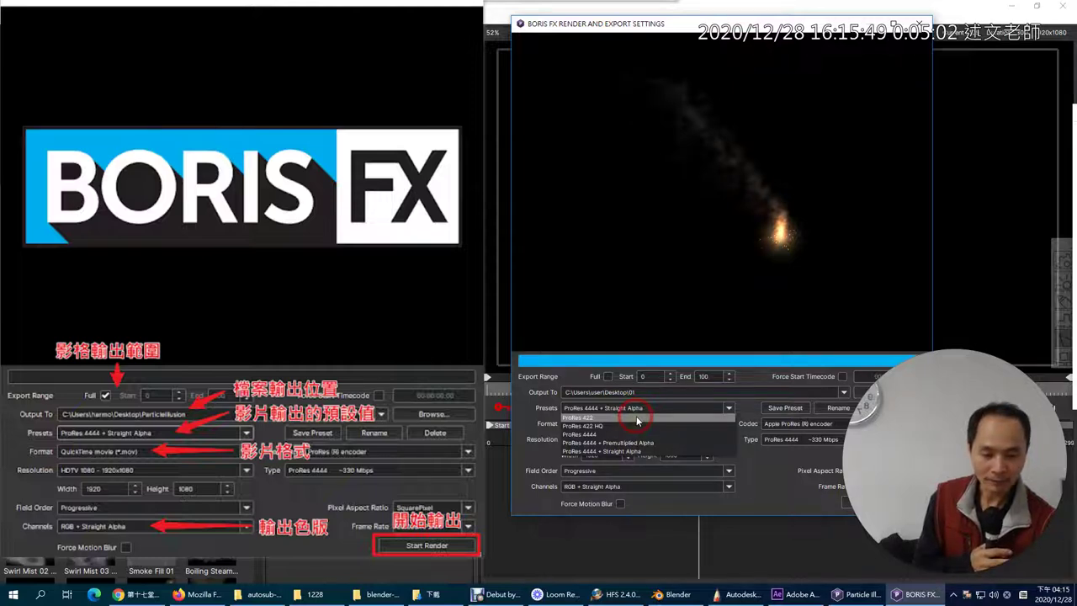
pyautogui.click(637, 418)
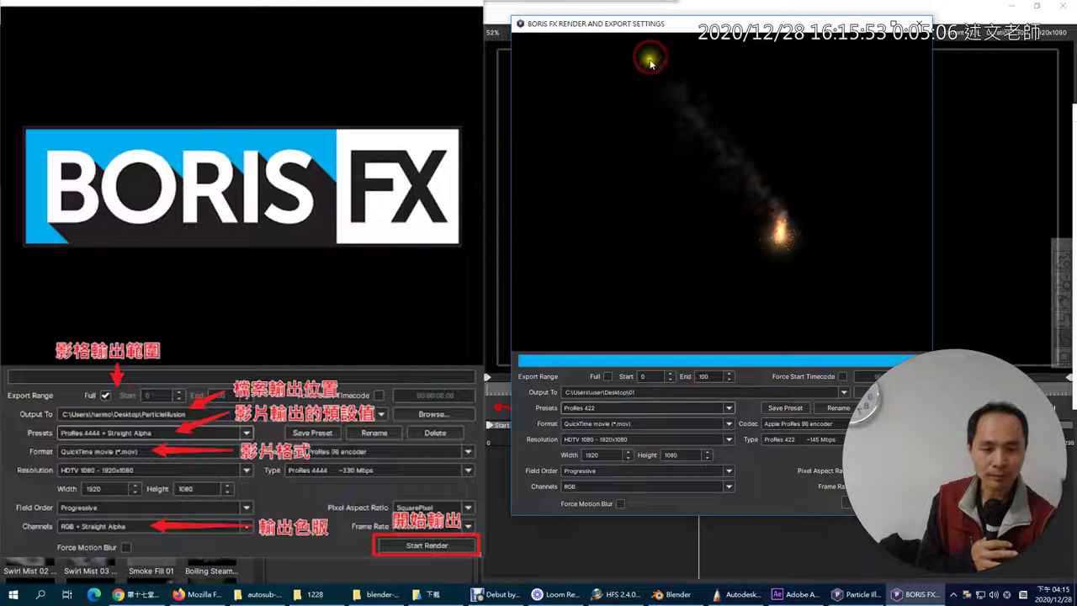
pyautogui.moveTo(675, 24); pyautogui.dragTo(519, 12)
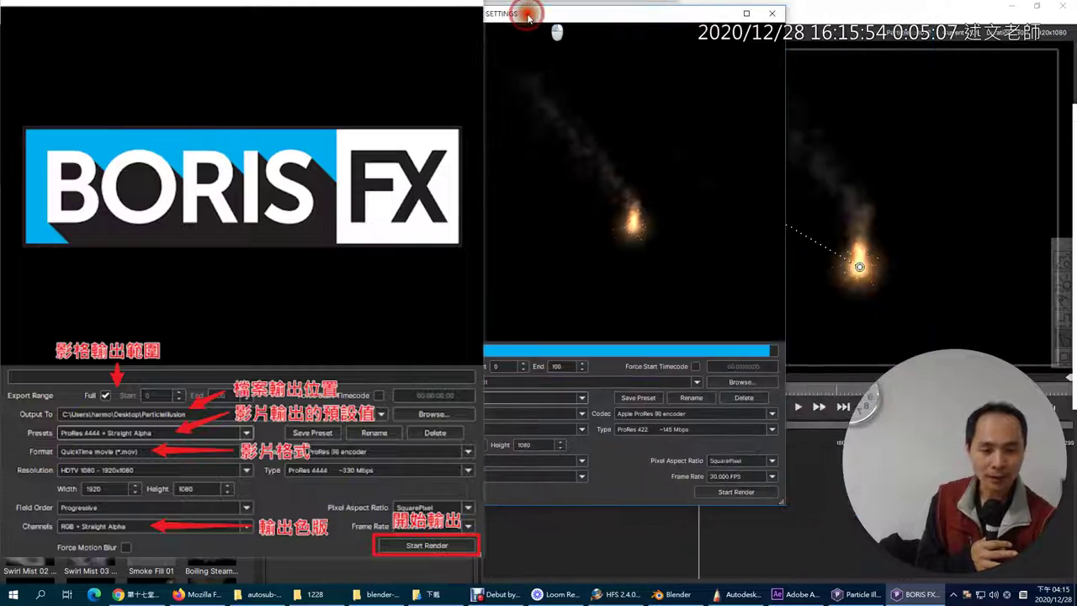
pyautogui.click(700, 492)
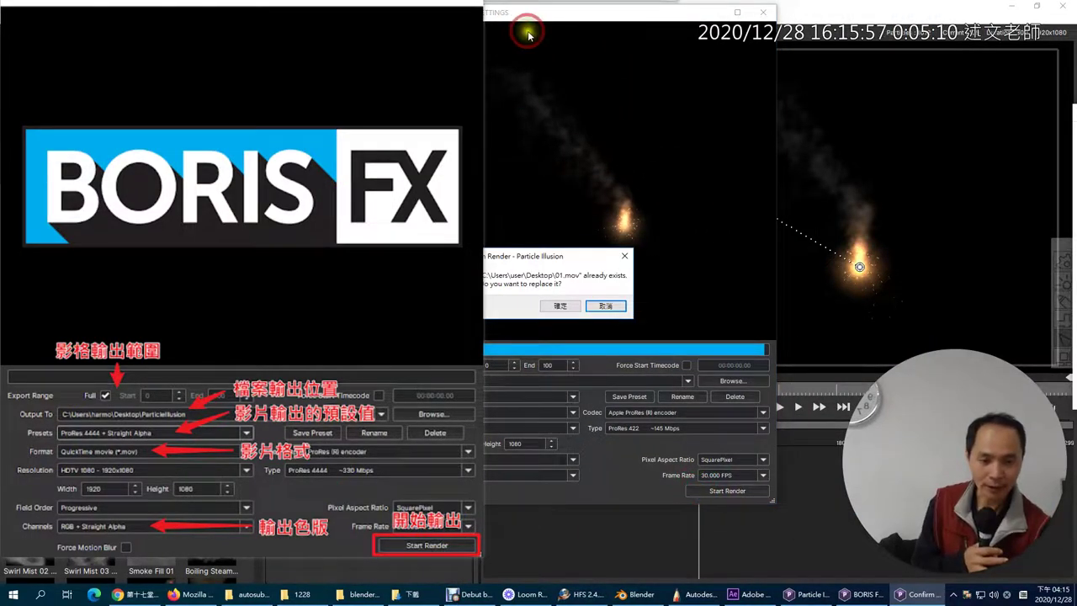
pyautogui.click(602, 306)
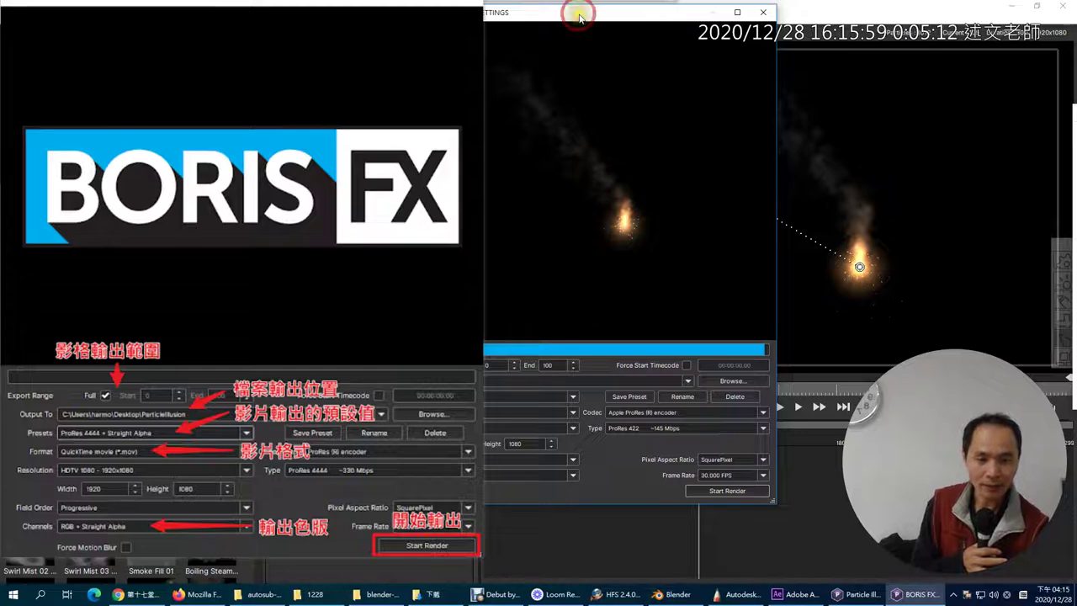
# Move the reference picture out of the way, set the output to Desktop file 02 and render it
pyautogui.rightClick(335, 168)
pyautogui.click(391, 392)
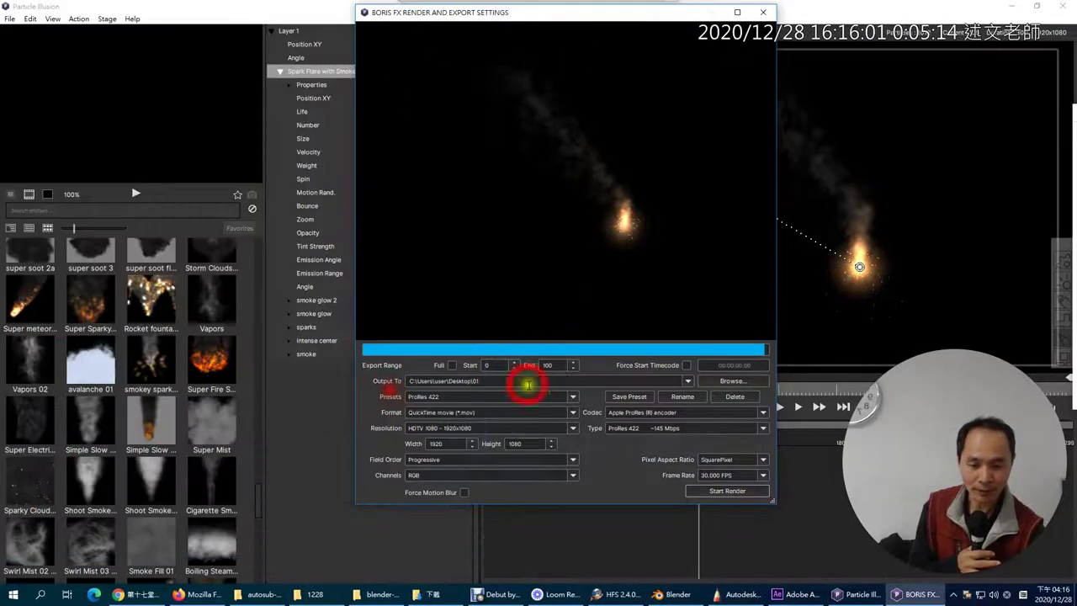
pyautogui.click(484, 381)
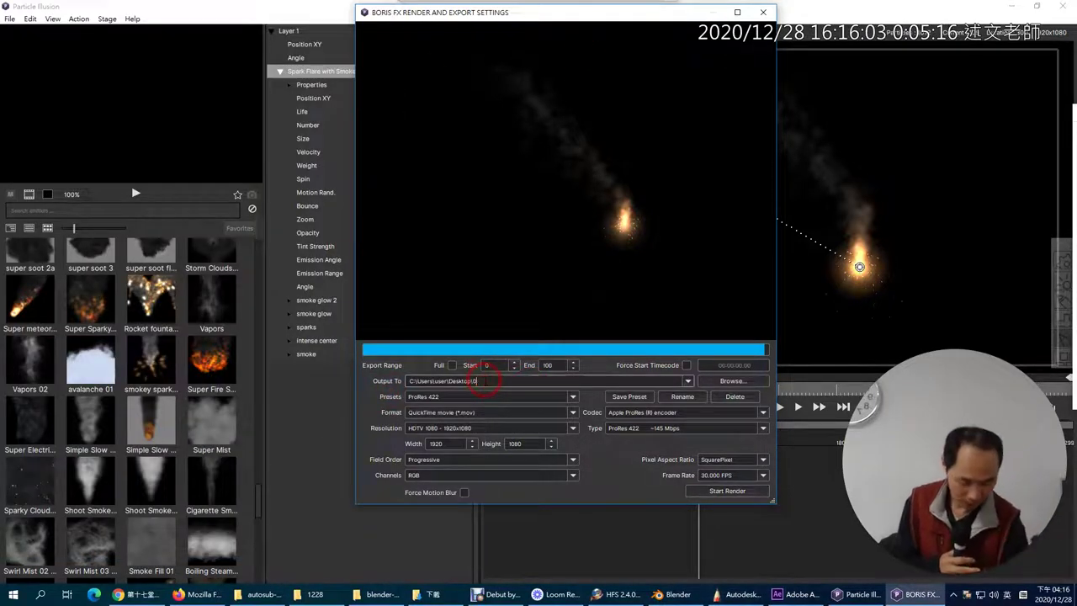
pyautogui.click(705, 491)
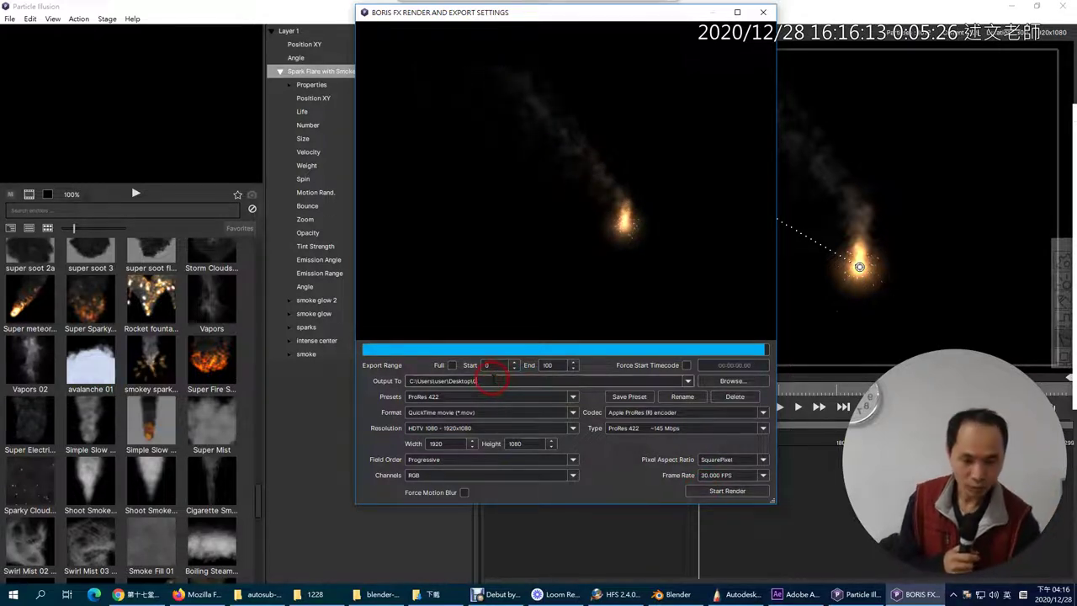
# Set the output to Desktop file 03 with Alpha channels and render the clip
pyautogui.click(475, 476)
pyautogui.click(467, 494)
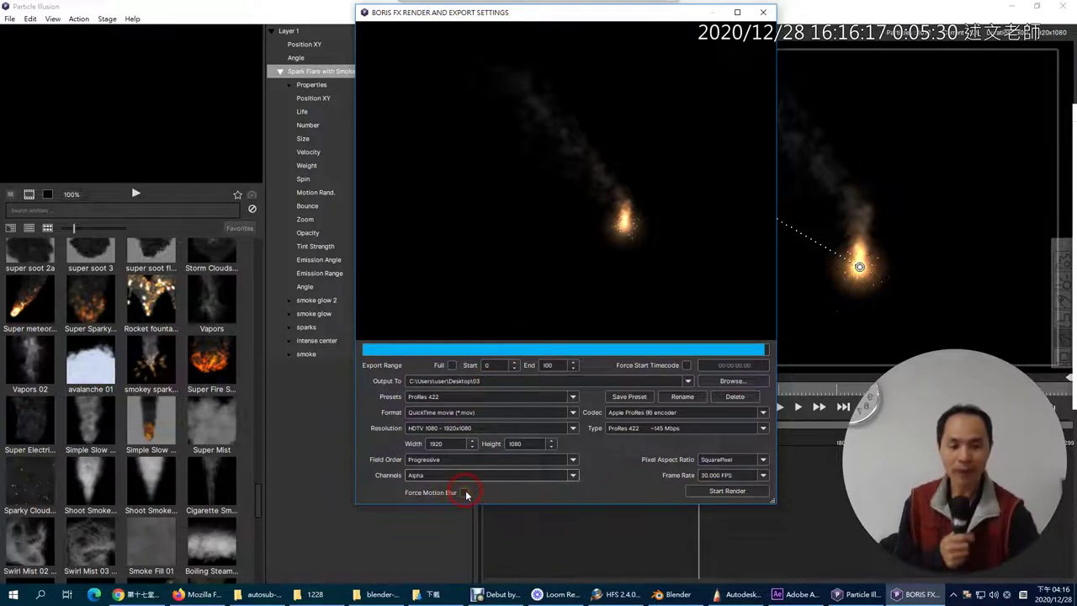
pyautogui.click(703, 491)
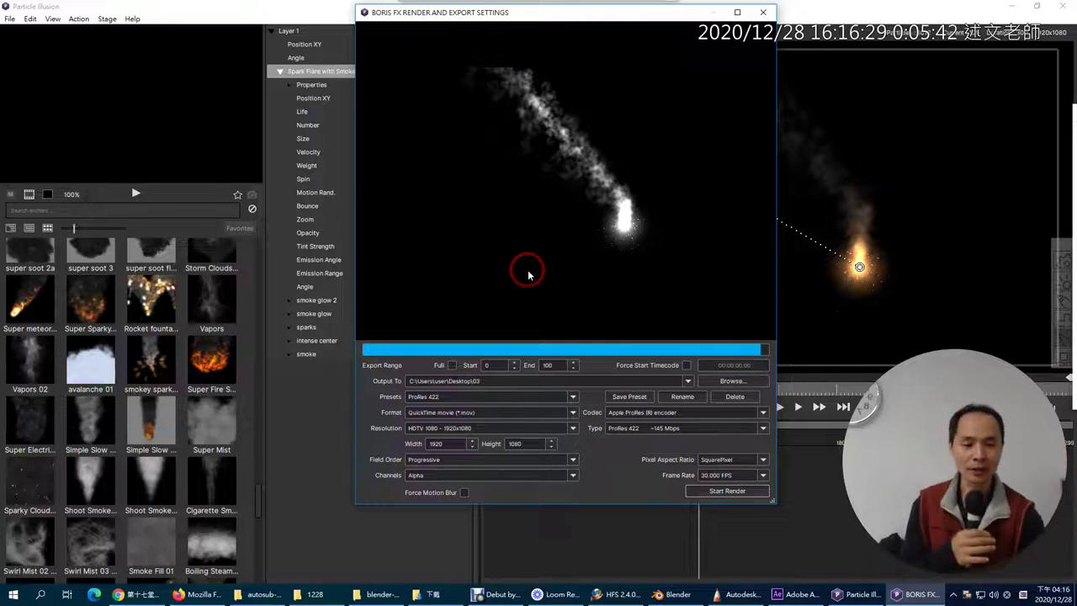
# Close the render settings, reveal the desktop and compare the file details of 01.mov, 02.mov and 03.mov
pyautogui.click(763, 12)
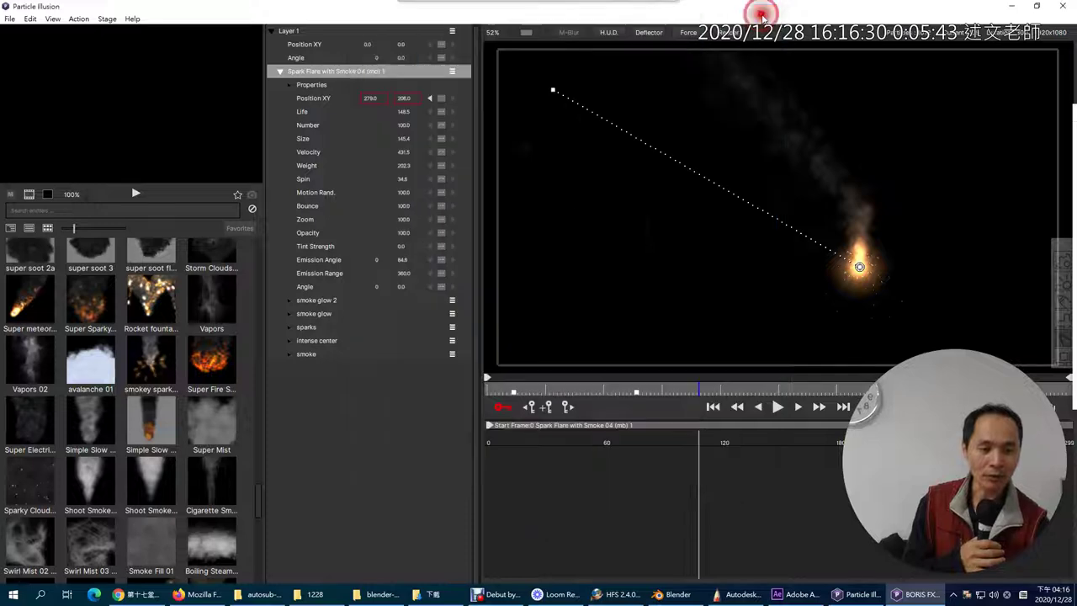
pyautogui.click(1010, 8)
pyautogui.click(1012, 10)
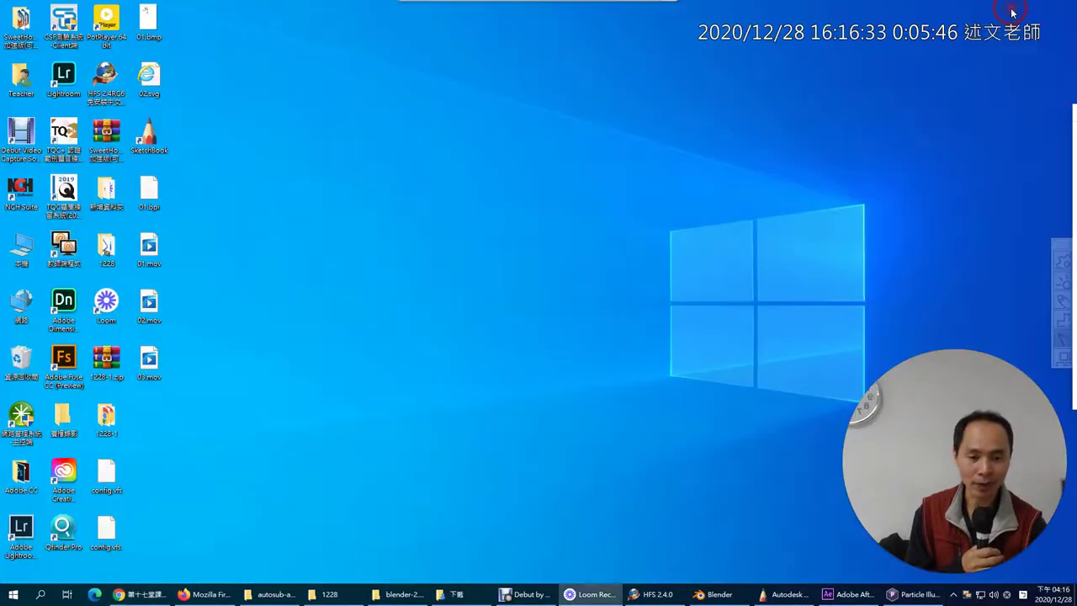
pyautogui.moveTo(183, 216); pyautogui.dragTo(153, 401)
pyautogui.click(147, 249)
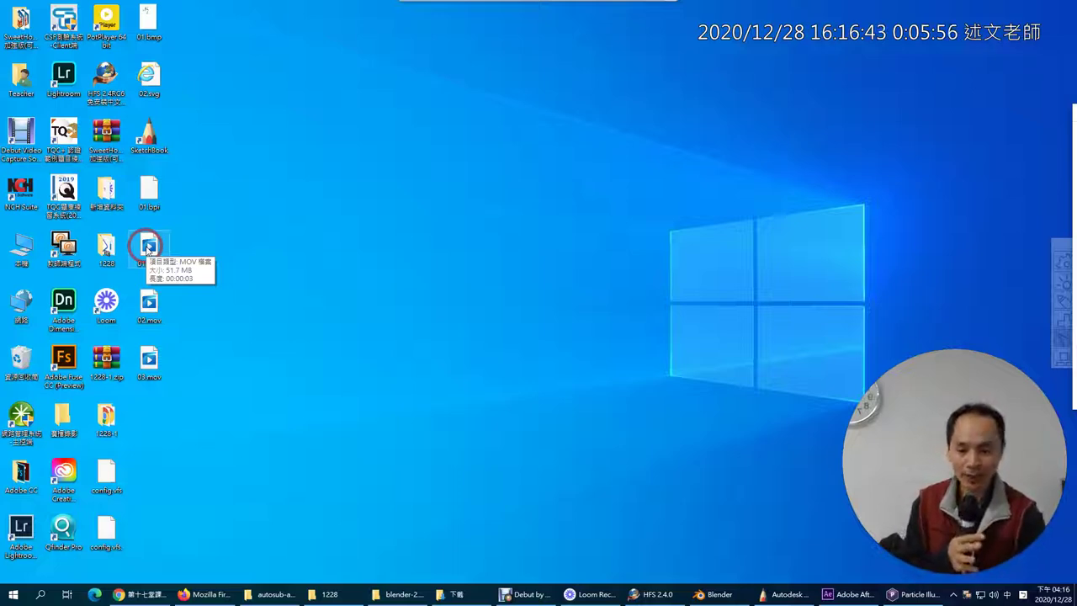
pyautogui.click(150, 289)
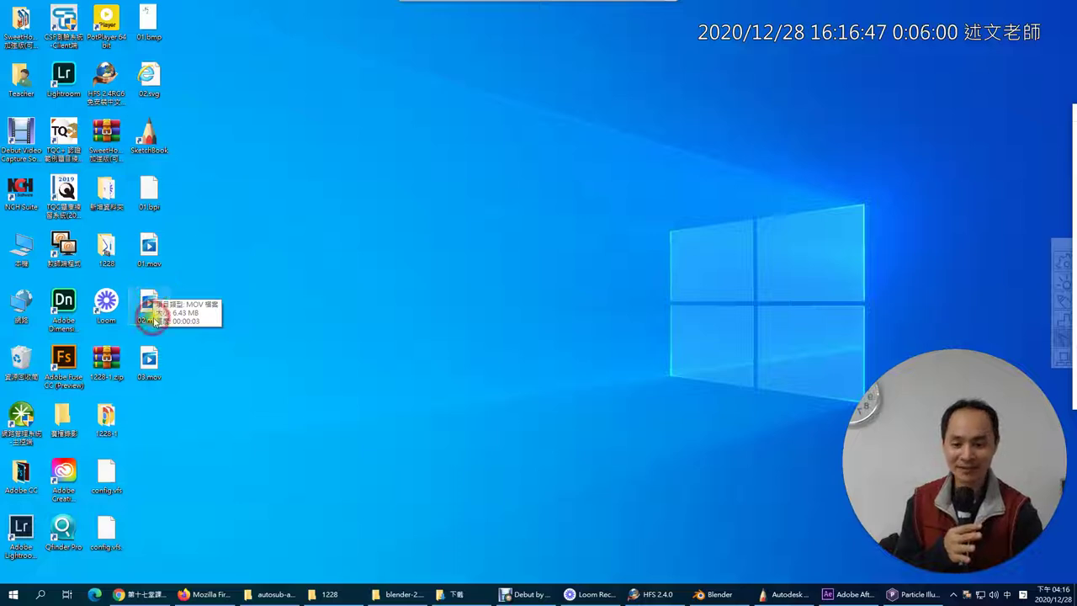
pyautogui.click(151, 357)
pyautogui.moveTo(151, 357)
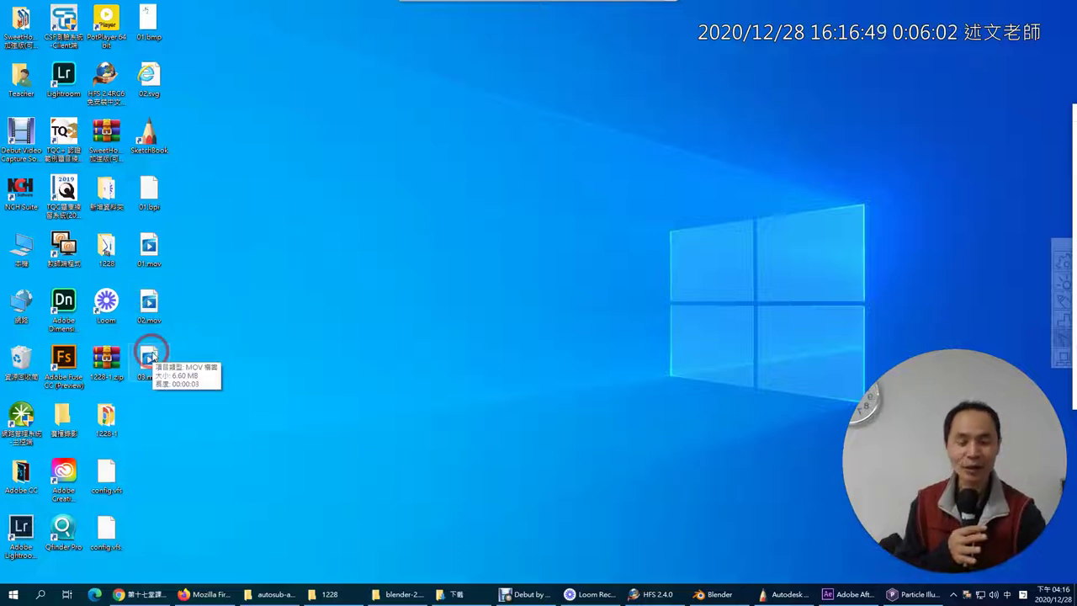
pyautogui.click(146, 249)
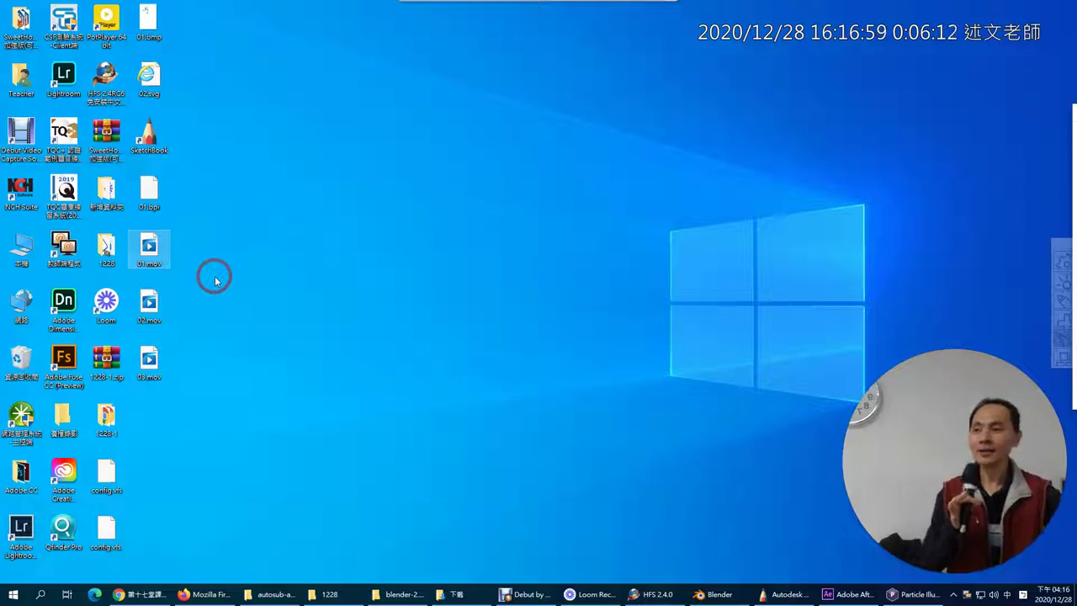
pyautogui.moveTo(200, 231); pyautogui.dragTo(149, 272)
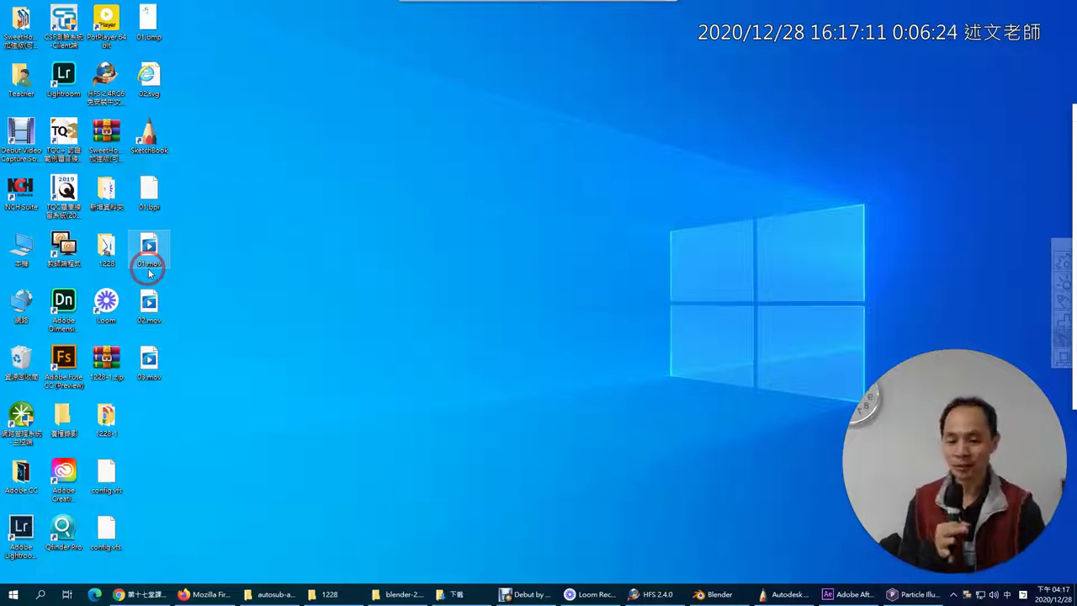
pyautogui.moveTo(202, 293); pyautogui.dragTo(152, 389)
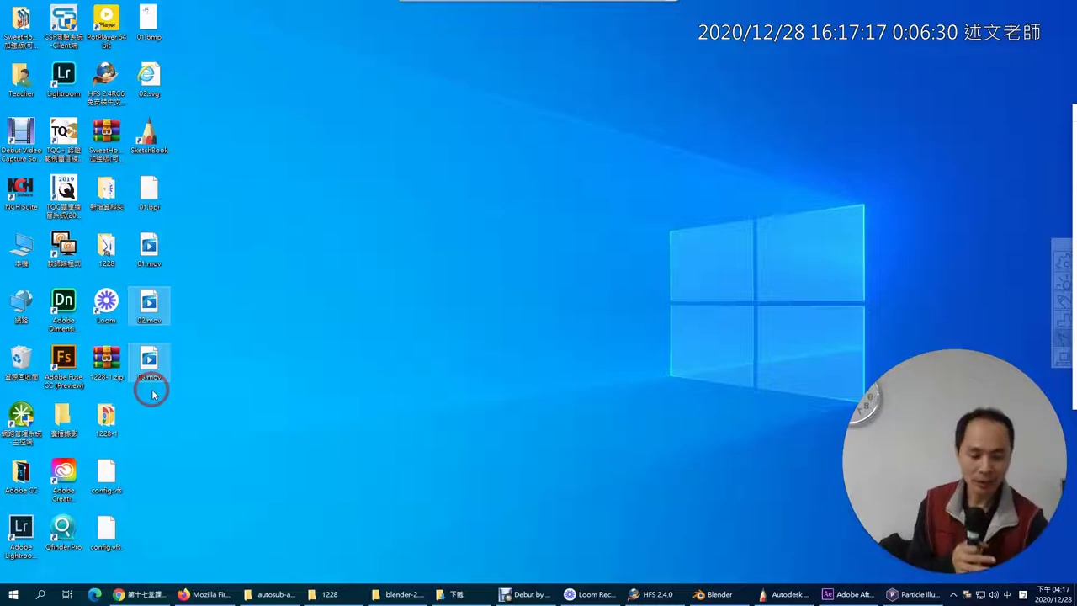
# Switch to After Effects, place 01.mov from the desktop as top layer of the 背景 2 composition and preview it up to 0;00;02;04
pyautogui.click(846, 596)
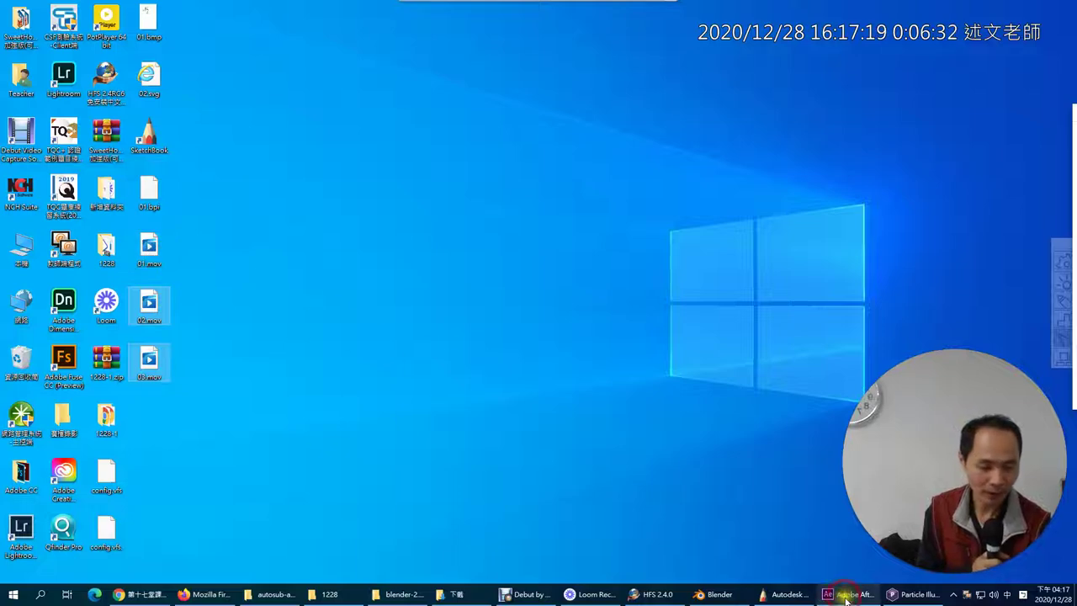
pyautogui.click(180, 209)
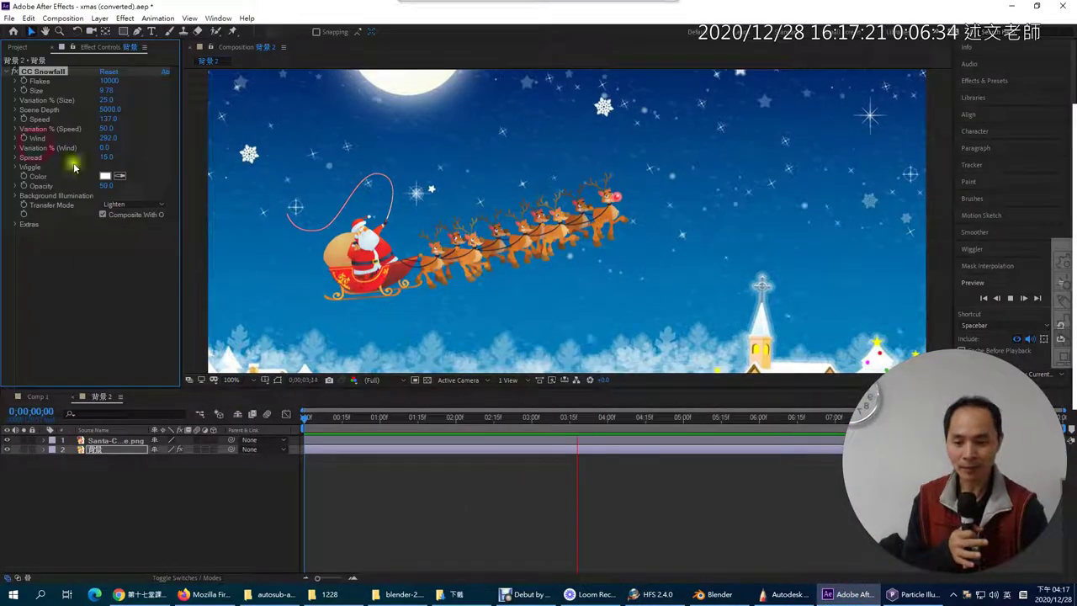
pyautogui.click(19, 49)
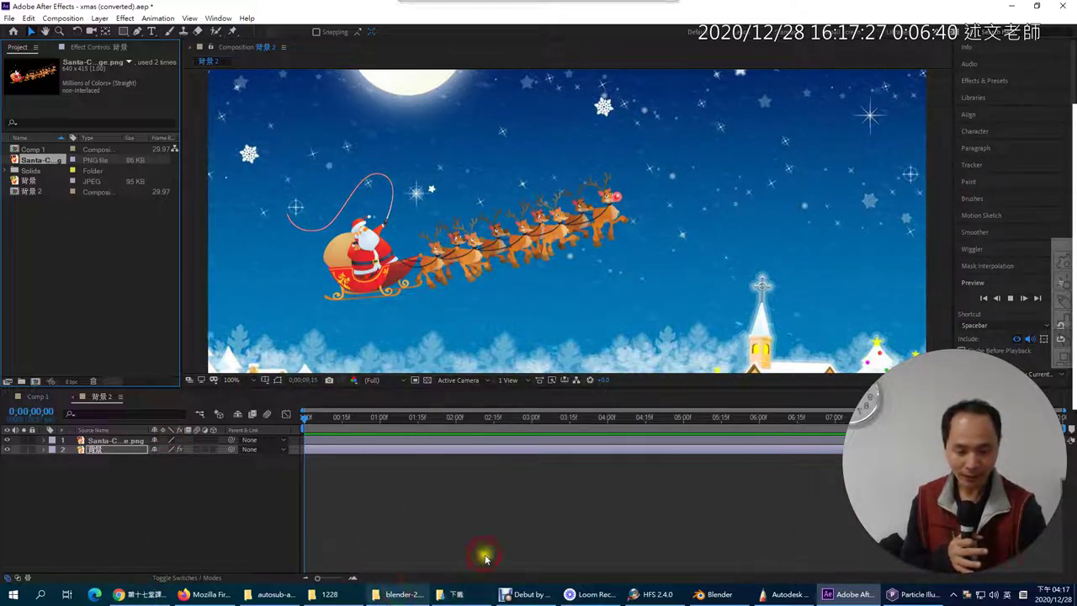
pyautogui.click(1013, 7)
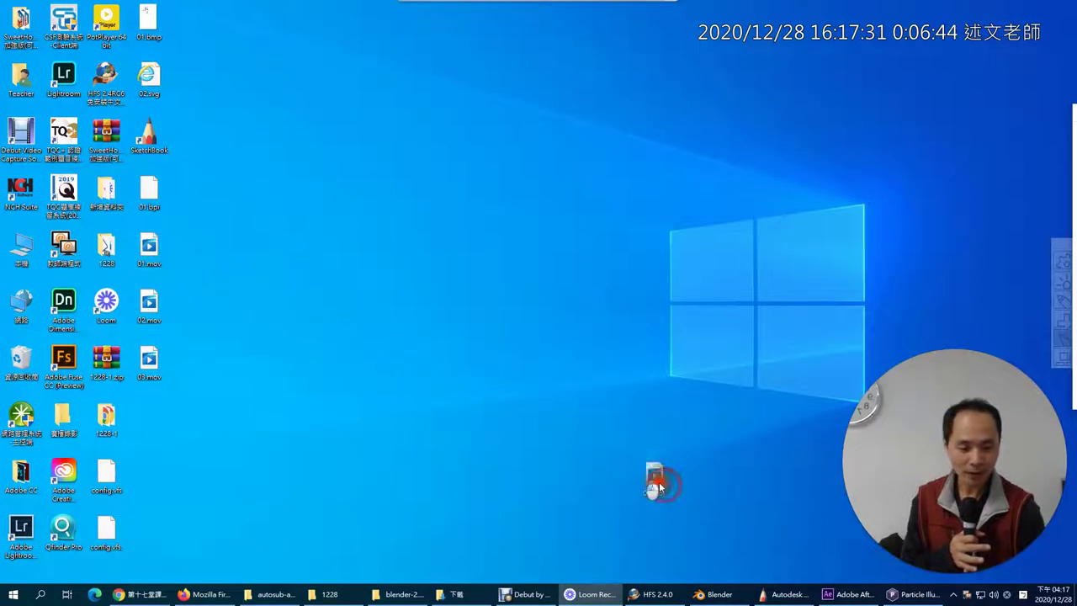
pyautogui.click(848, 594)
pyautogui.moveTo(663, 345); pyautogui.dragTo(601, 233)
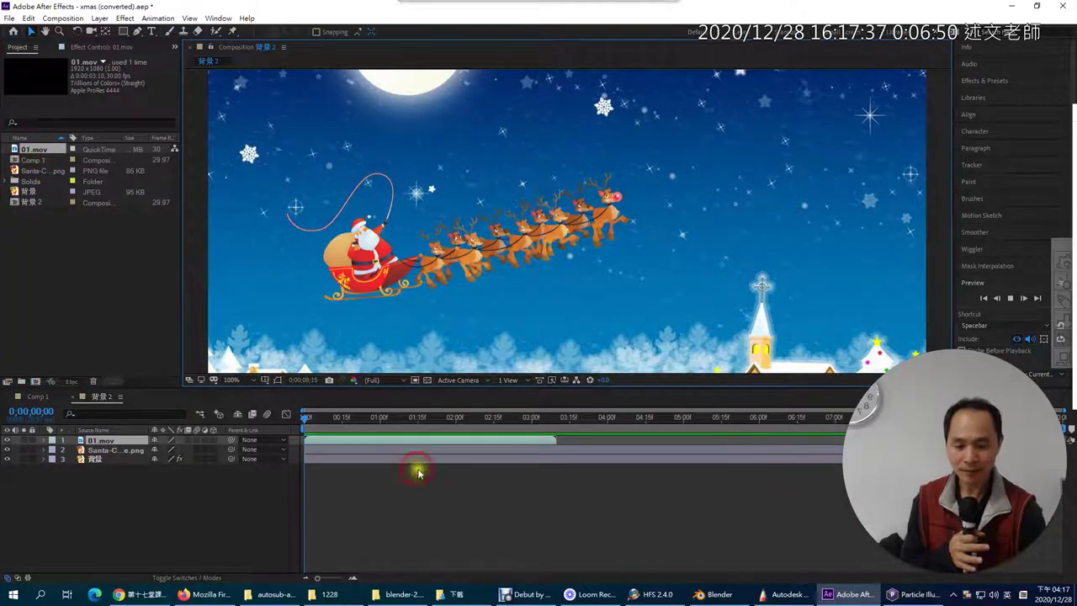
pyautogui.moveTo(308, 417); pyautogui.dragTo(469, 465)
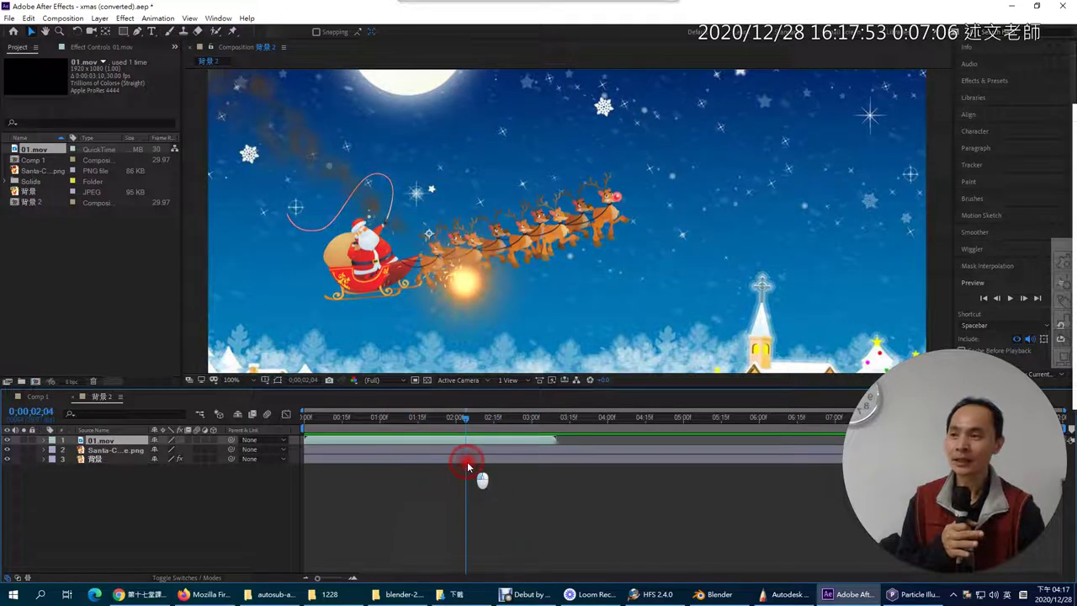
# Hide the 01.mov layer and add 02.mov and 03.mov from the desktop above it in the composition
pyautogui.click(8, 441)
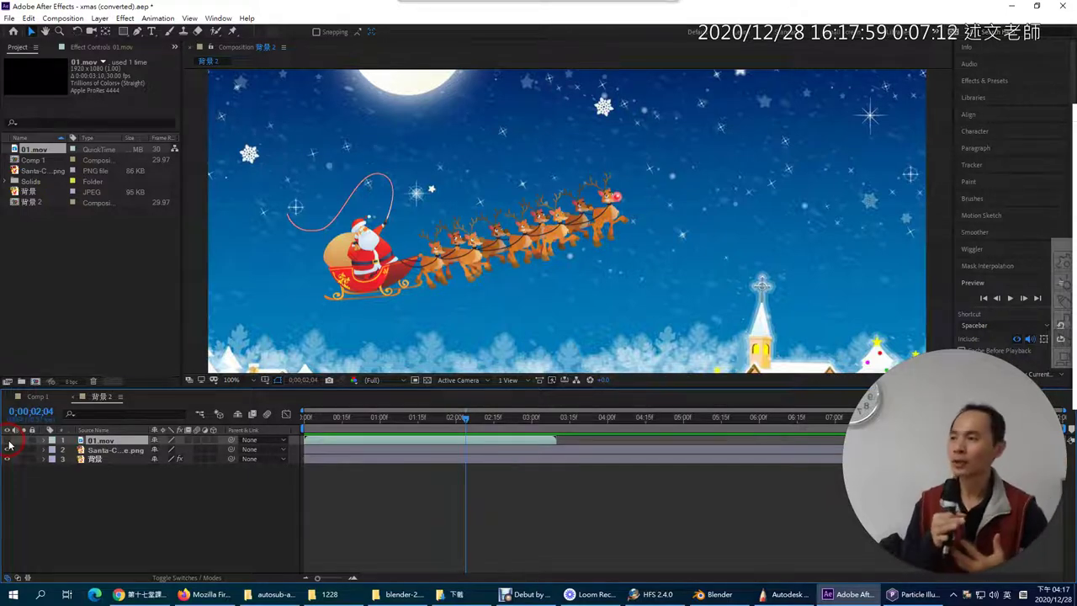
pyautogui.click(1006, 7)
pyautogui.moveTo(198, 288); pyautogui.dragTo(149, 370)
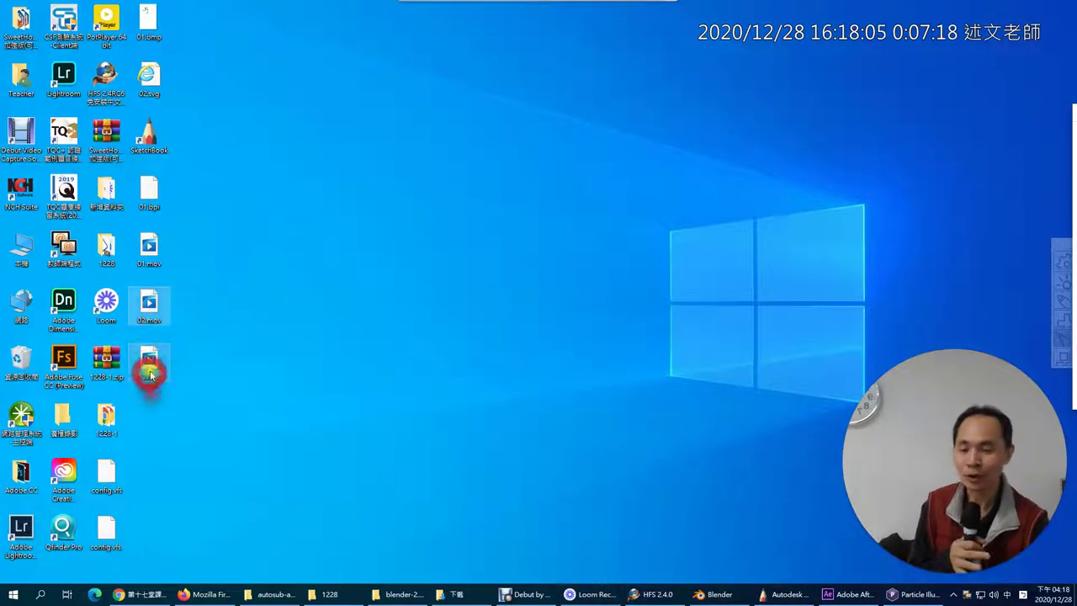
pyautogui.moveTo(149, 307); pyautogui.dragTo(403, 262)
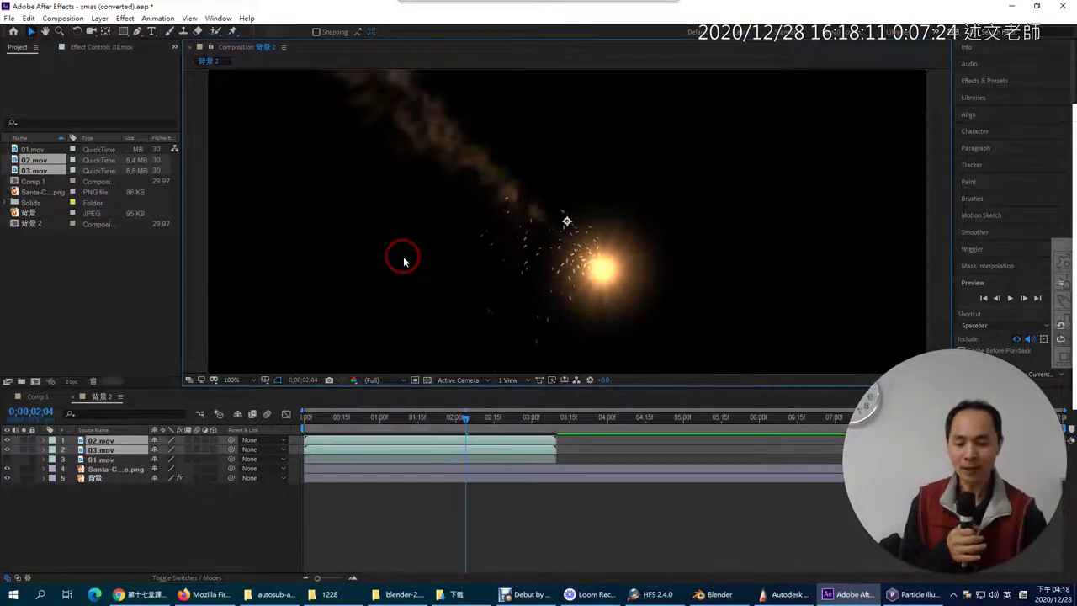
pyautogui.click(188, 548)
# Toggle the visibility of the 02.mov layer to inspect the black-and-white 03.mov layer underneath
pyautogui.click(115, 444)
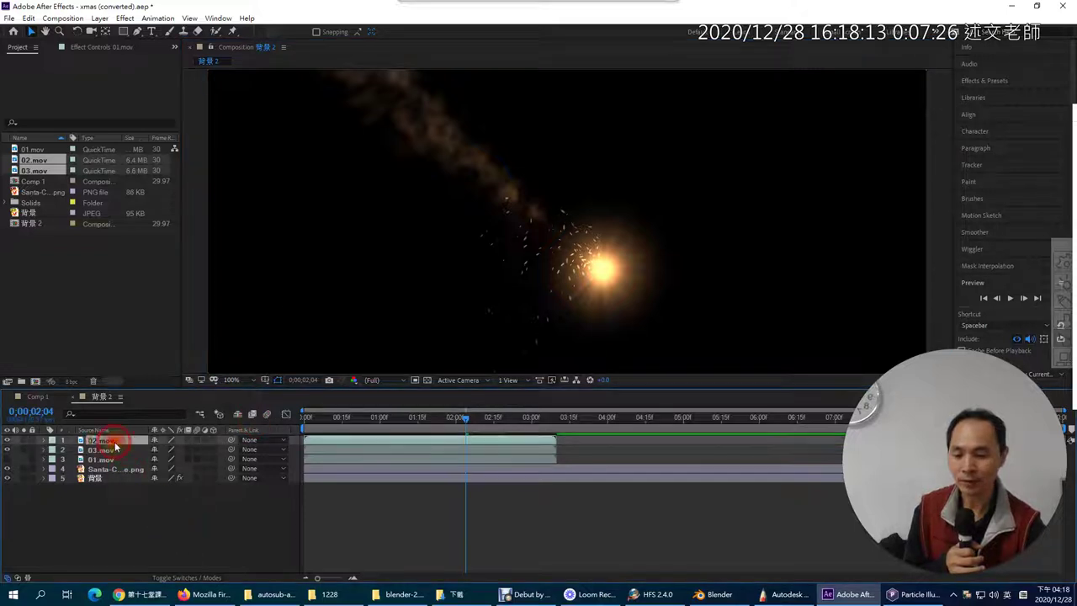
pyautogui.click(7, 441)
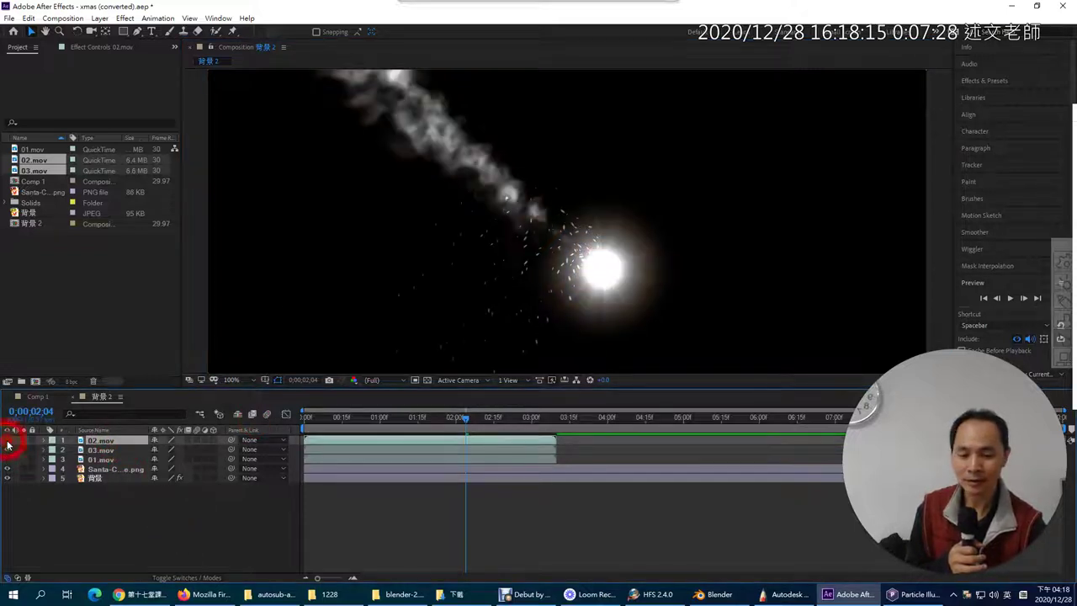
pyautogui.click(8, 441)
# Display the layer mode and track matte columns and move the 03.mov layer above 02.mov
pyautogui.click(125, 451)
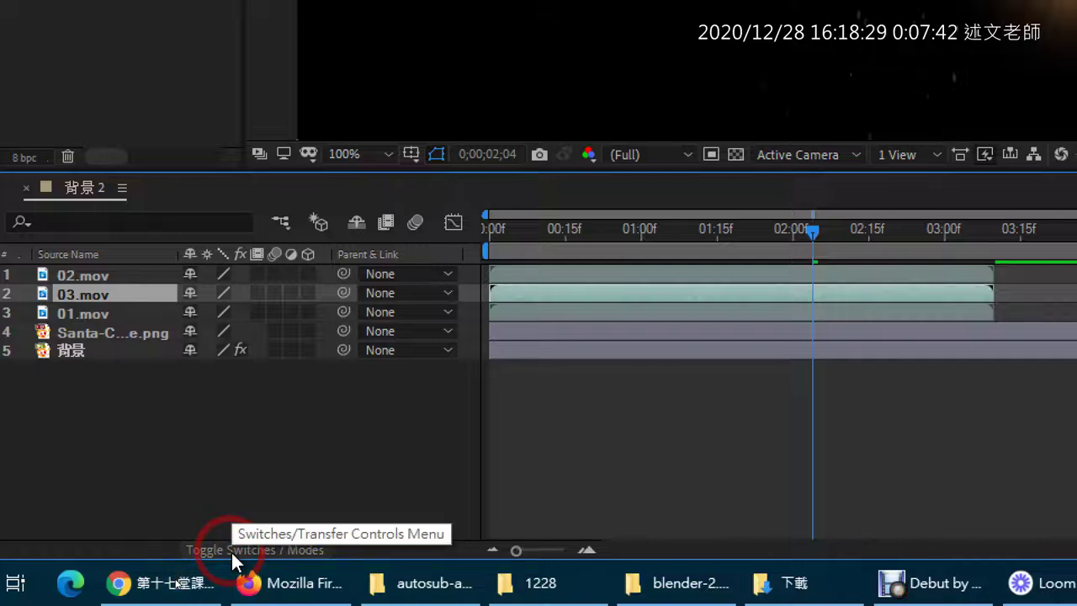
pyautogui.click(231, 550)
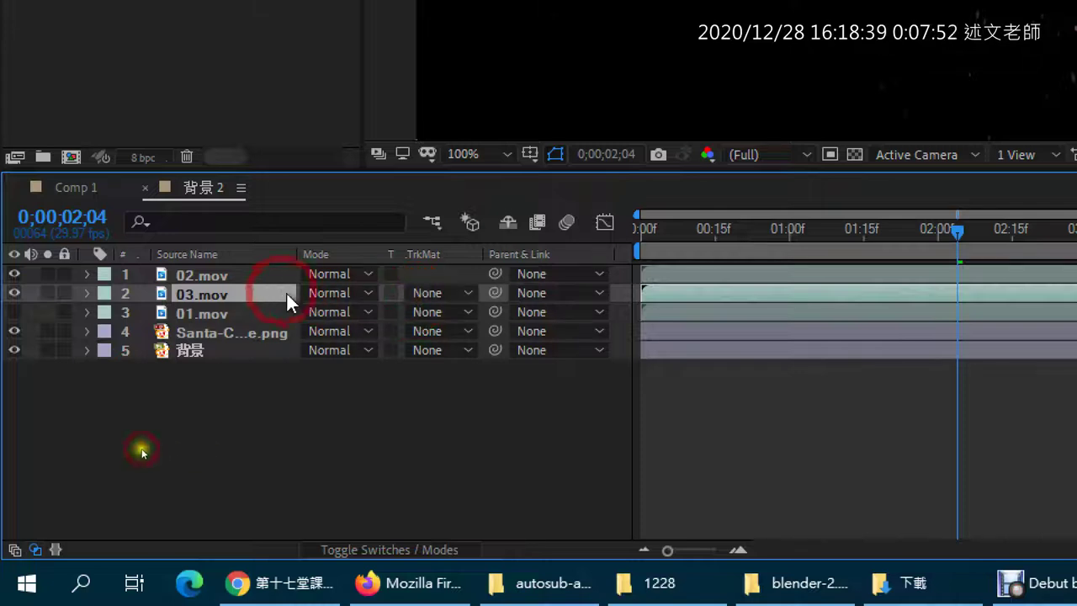
pyautogui.click(236, 276)
pyautogui.click(214, 295)
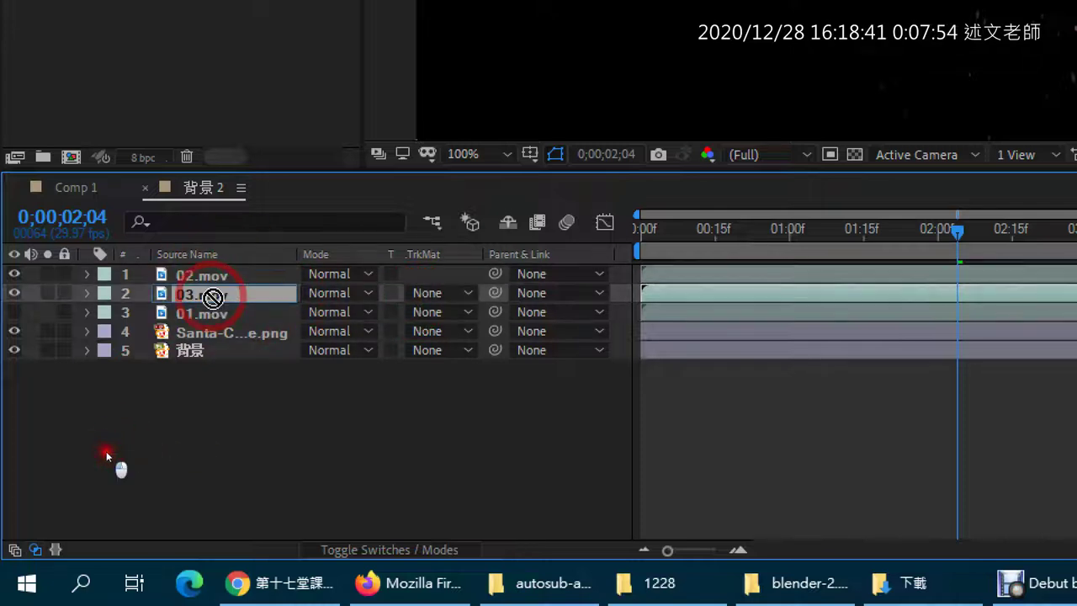
pyautogui.moveTo(212, 297); pyautogui.dragTo(218, 276)
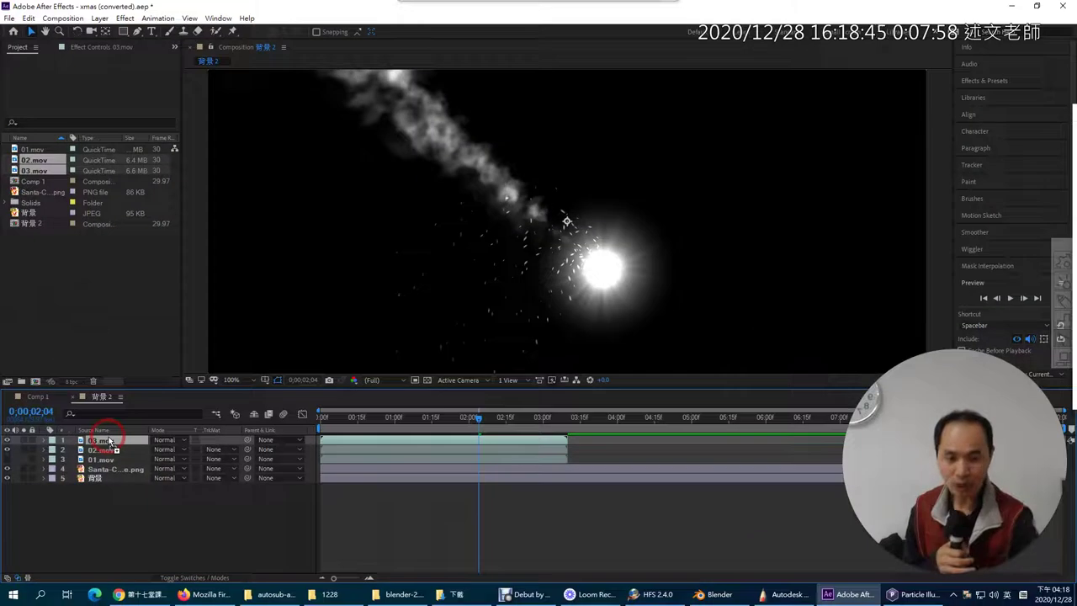
# Toggle the 03.mov layer's visibility to compare the alpha clip with the colour clip below it
pyautogui.click(7, 441)
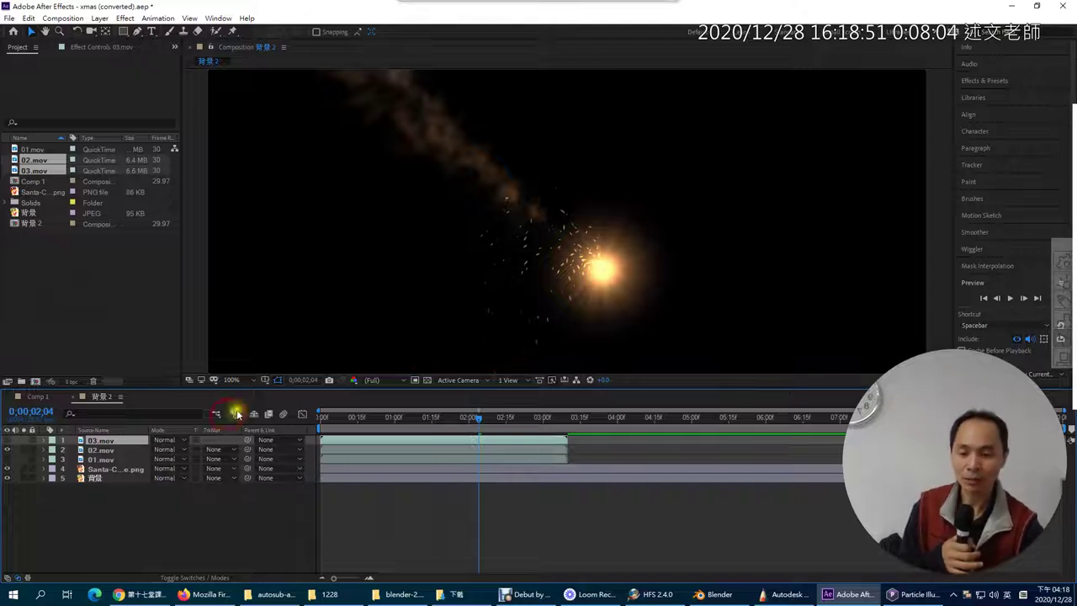
pyautogui.click(7, 441)
pyautogui.click(94, 440)
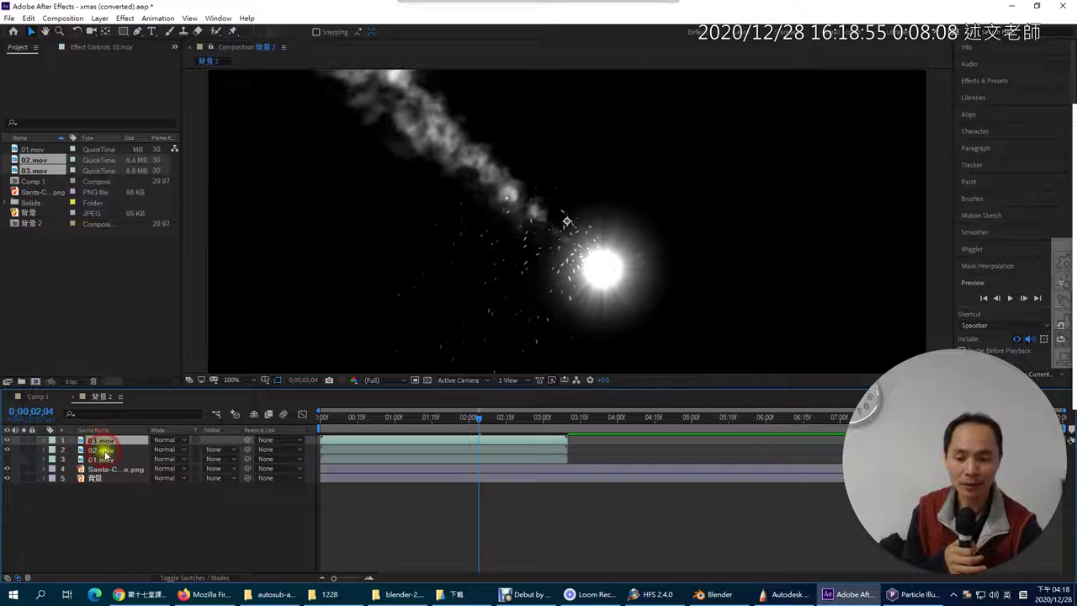
# Set the track matte of the 02.mov layer to Luma Matte "03.mov" and scrub the timeline to 0;00;02;01 to check it
pyautogui.click(101, 450)
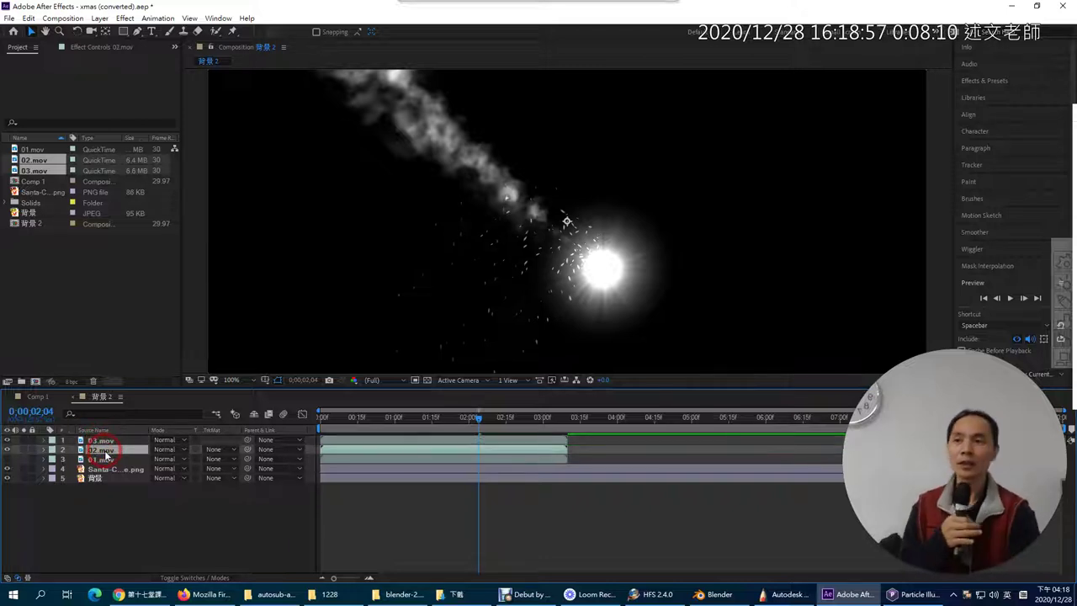
pyautogui.click(213, 450)
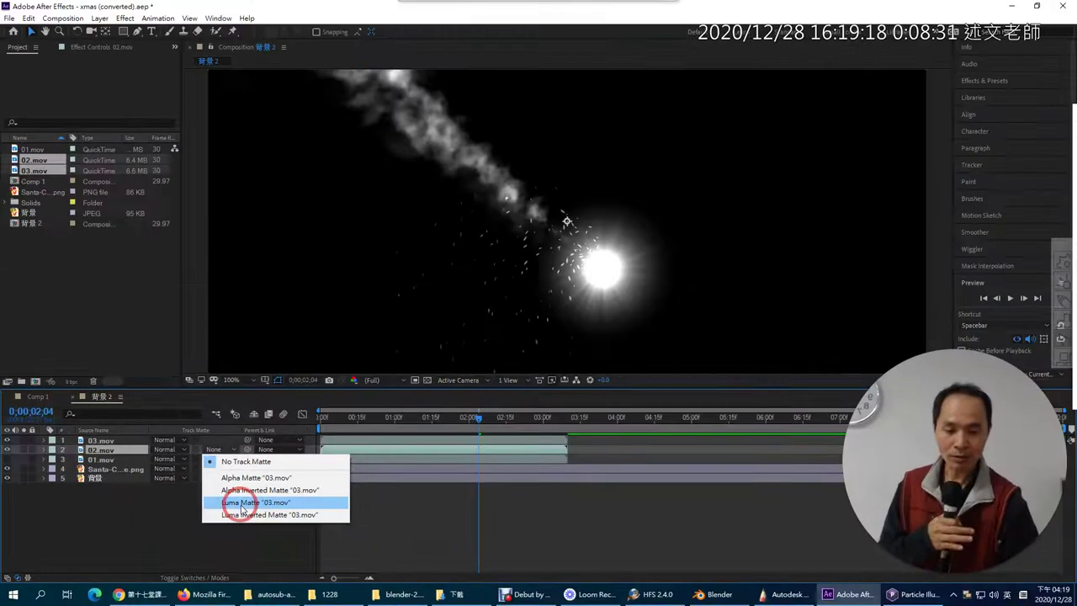
pyautogui.click(249, 530)
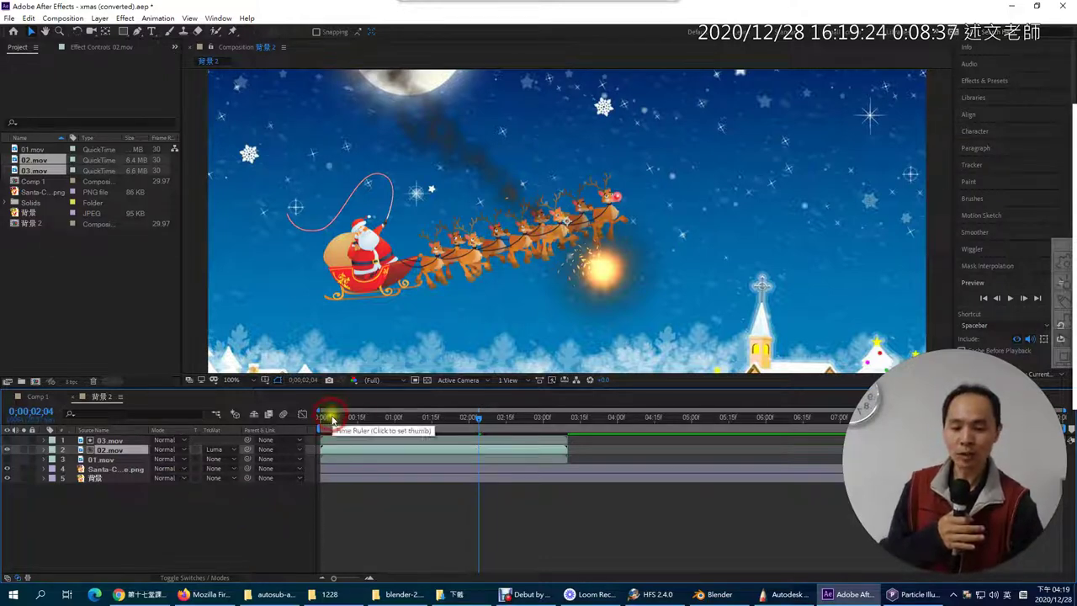
pyautogui.click(331, 417)
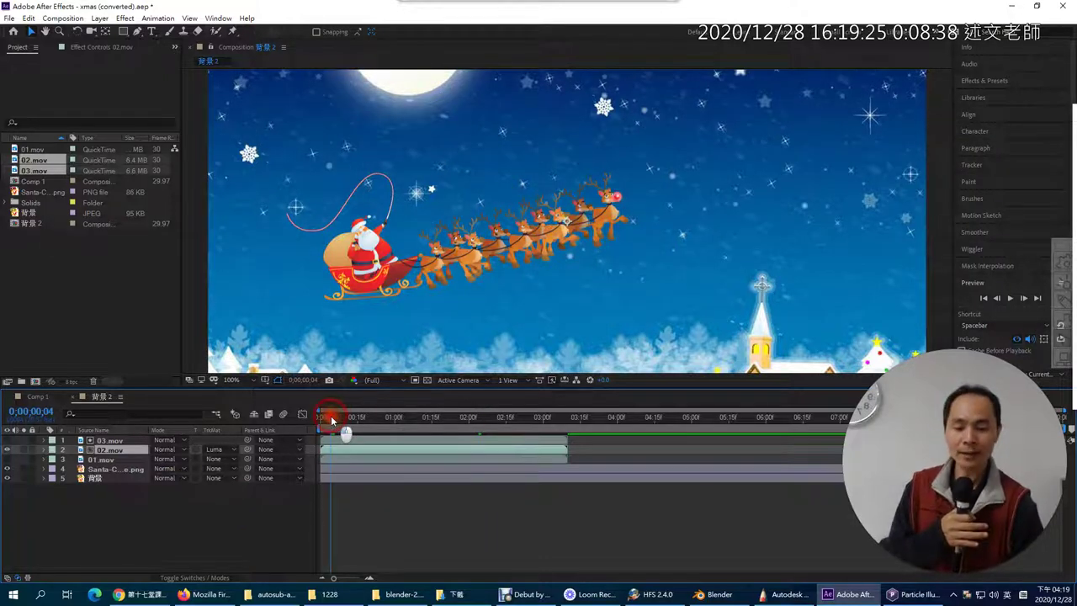
pyautogui.moveTo(331, 415); pyautogui.dragTo(473, 433)
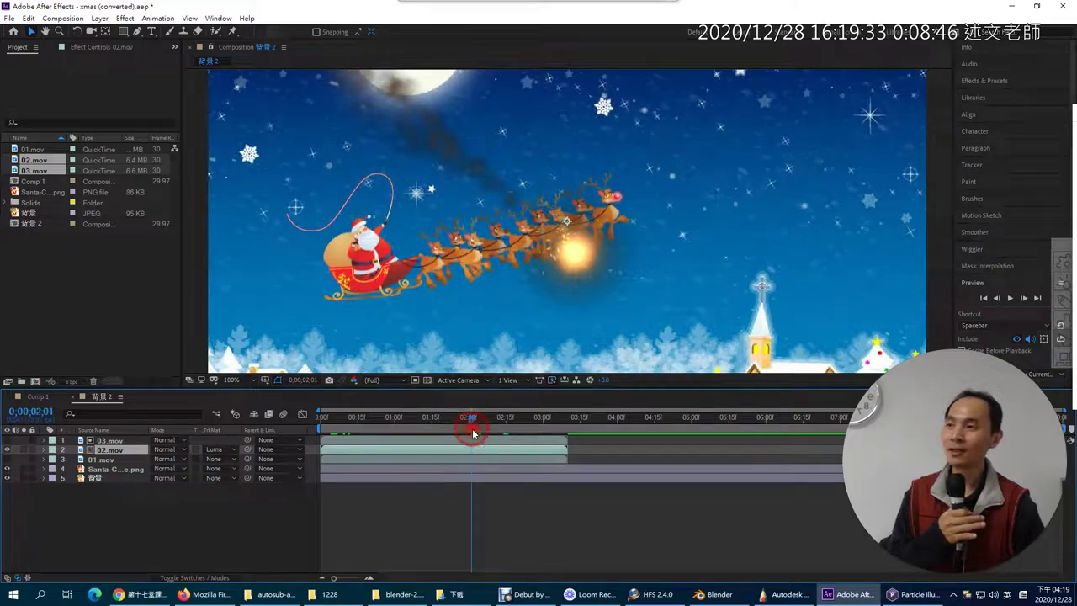